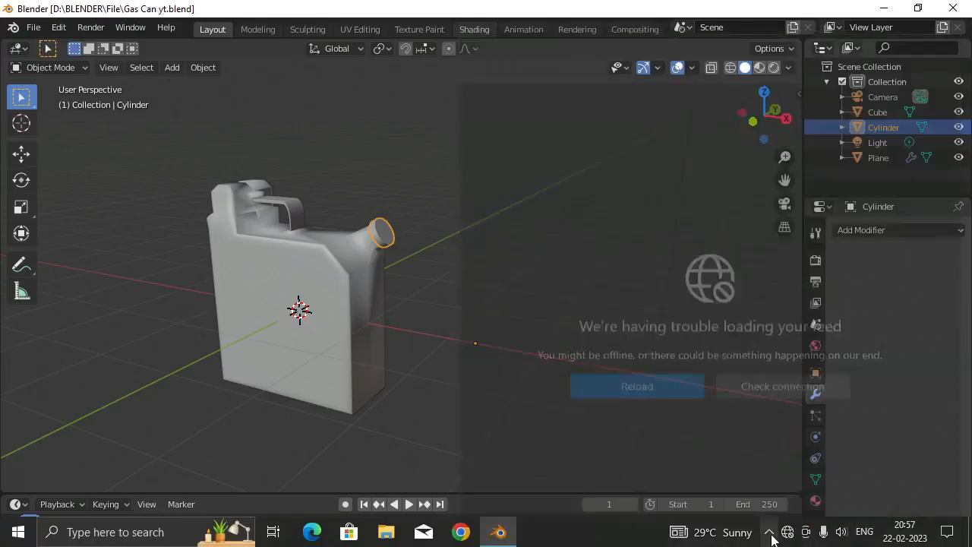
click(769, 539)
right_click(785, 503)
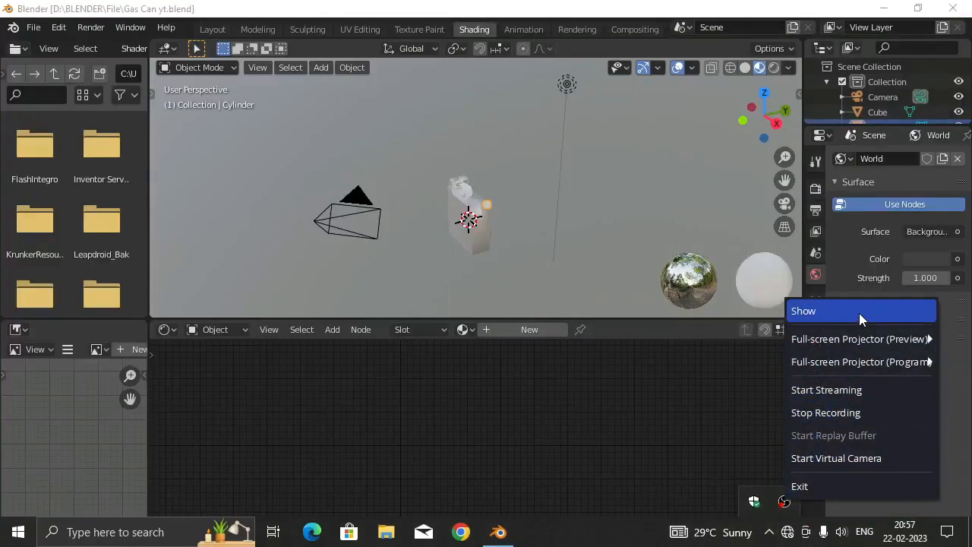
click(581, 353)
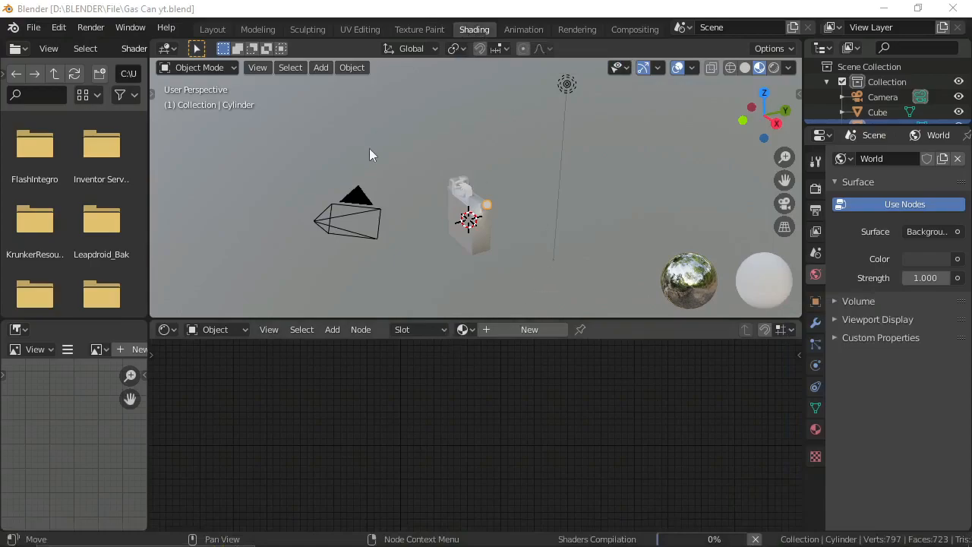
Select the gas can body and bring its upper part into close side view
click(468, 218)
scroll(470, 222, up, 5)
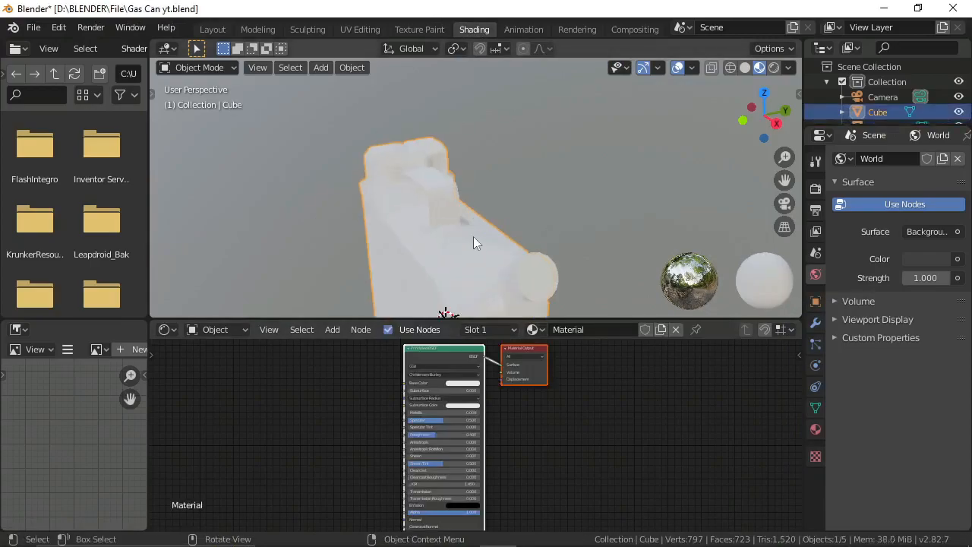
middle_drag(473, 204, 521, 148)
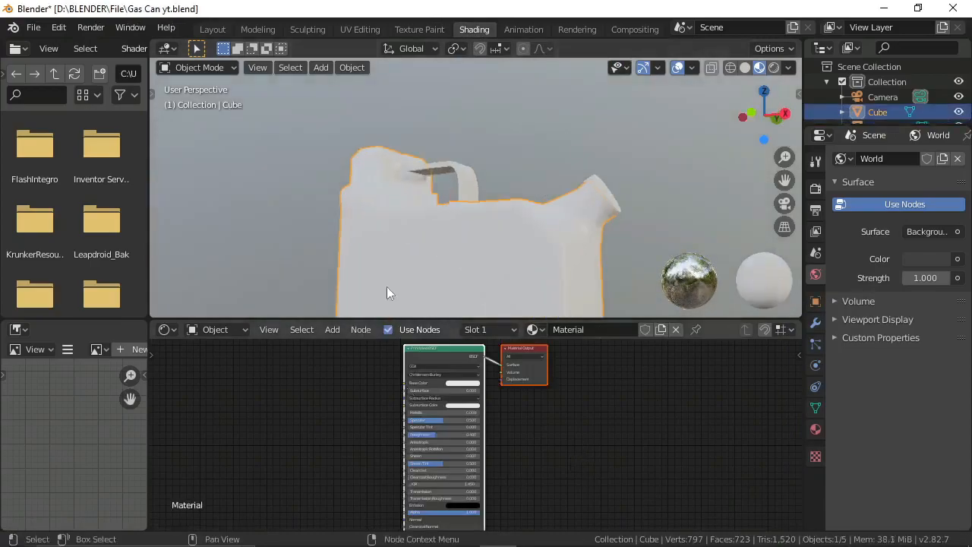
Add a Mix color node in the free space before the Principled BSDF node of the gas can's material
middle_drag(466, 424, 524, 405)
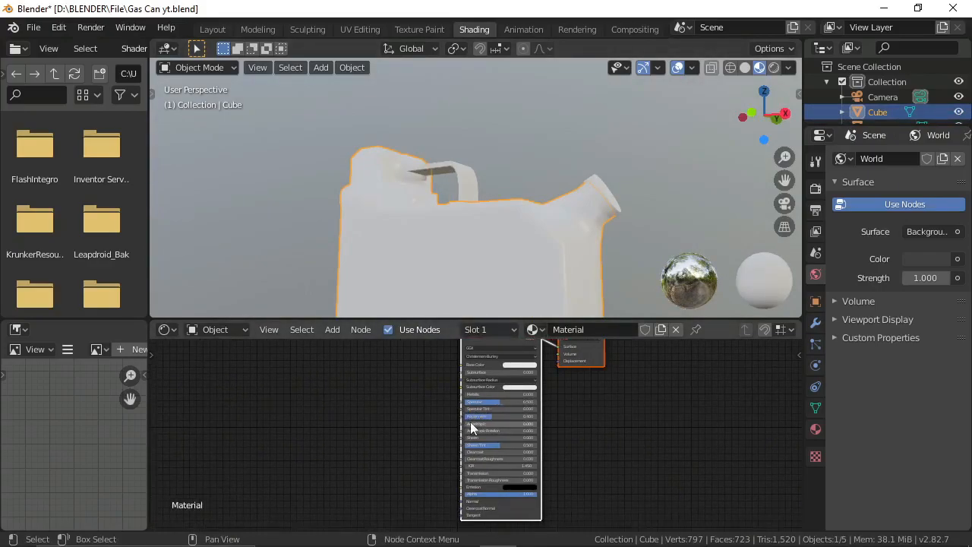
middle_drag(417, 441, 430, 477)
middle_drag(296, 375, 308, 381)
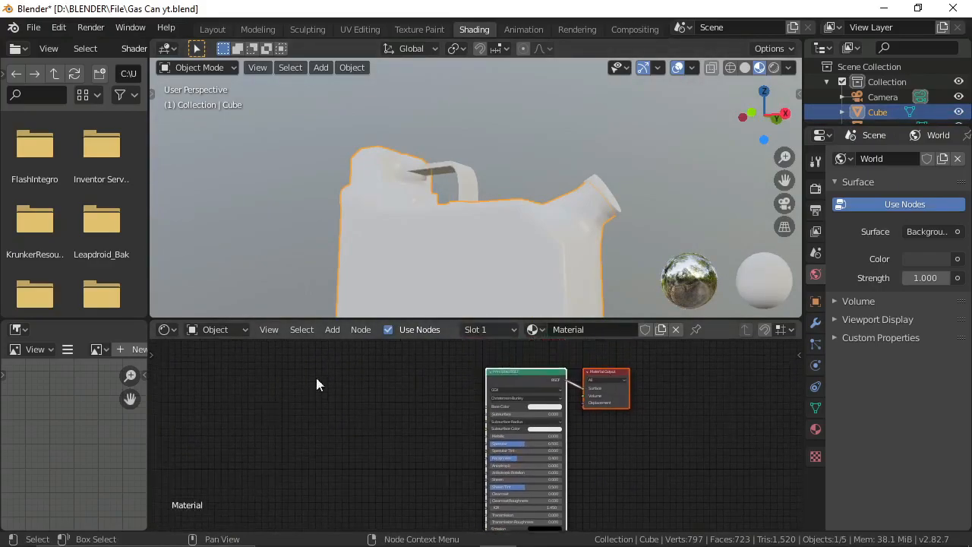
scroll(334, 459, up, 5)
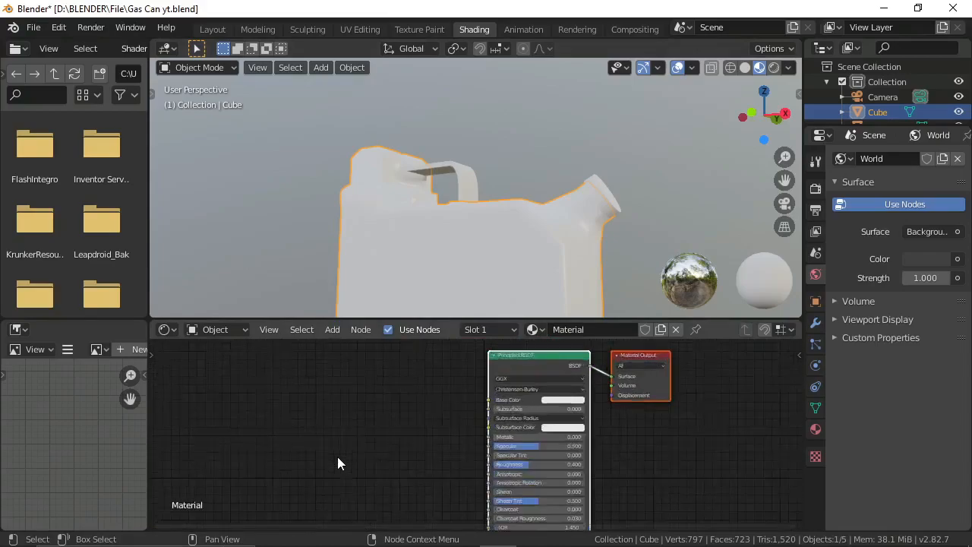
scroll(344, 386, down, 3)
middle_drag(351, 438, 539, 414)
middle_drag(376, 436, 397, 467)
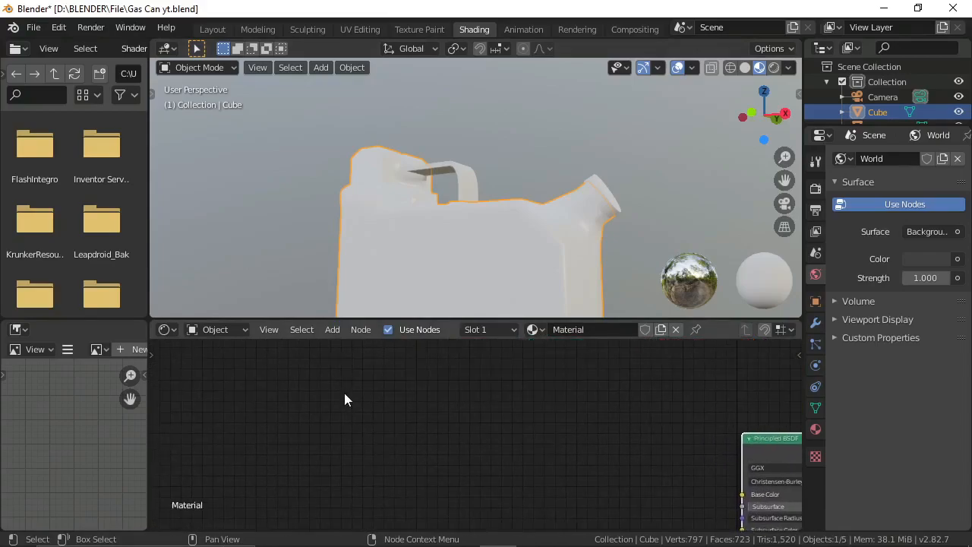
scroll(274, 376, down, 2)
middle_drag(294, 381, 351, 360)
scroll(380, 413, down, 3)
scroll(495, 446, up, 3)
middle_drag(510, 432, 286, 432)
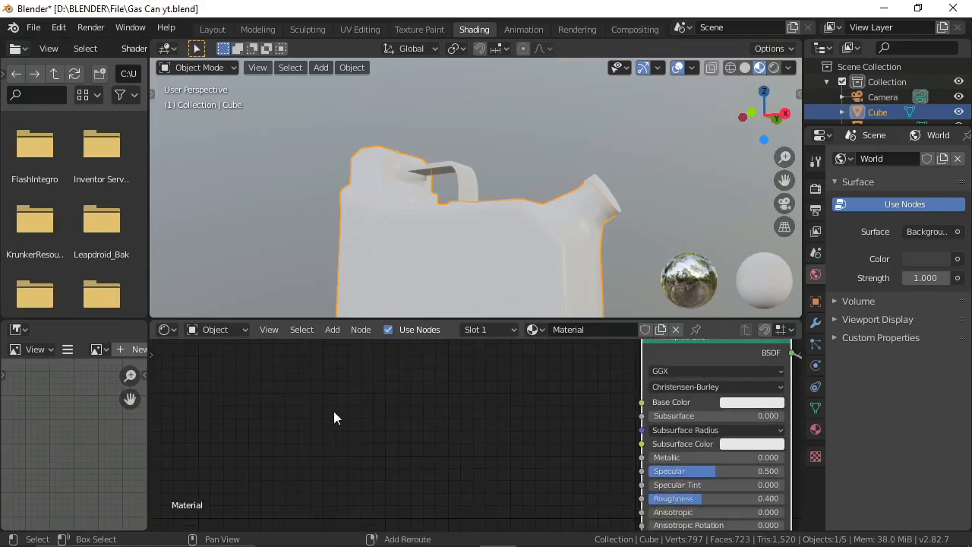
key(shift+a)
mouse_move(333, 409)
click(282, 370)
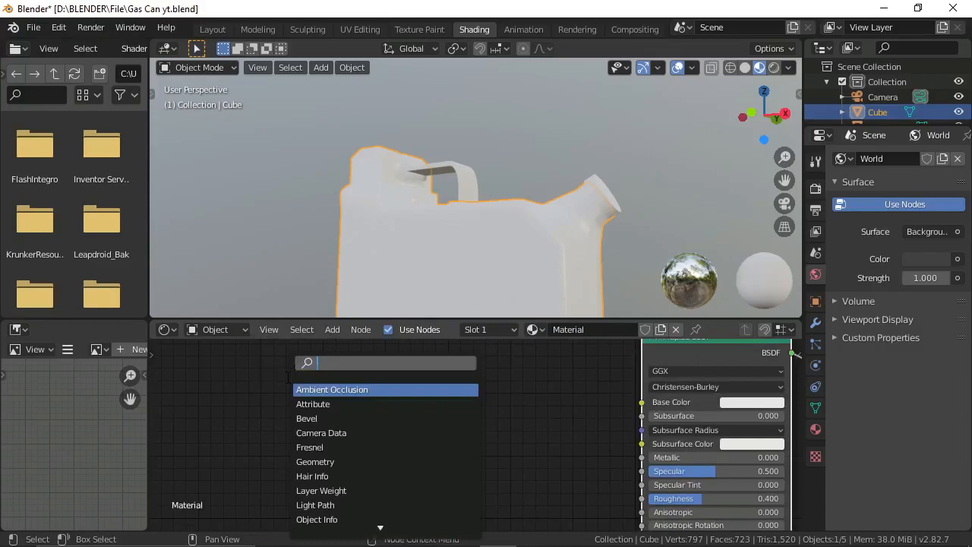
text(mix)
click(330, 405)
click(352, 409)
middle_drag(343, 406, 315, 389)
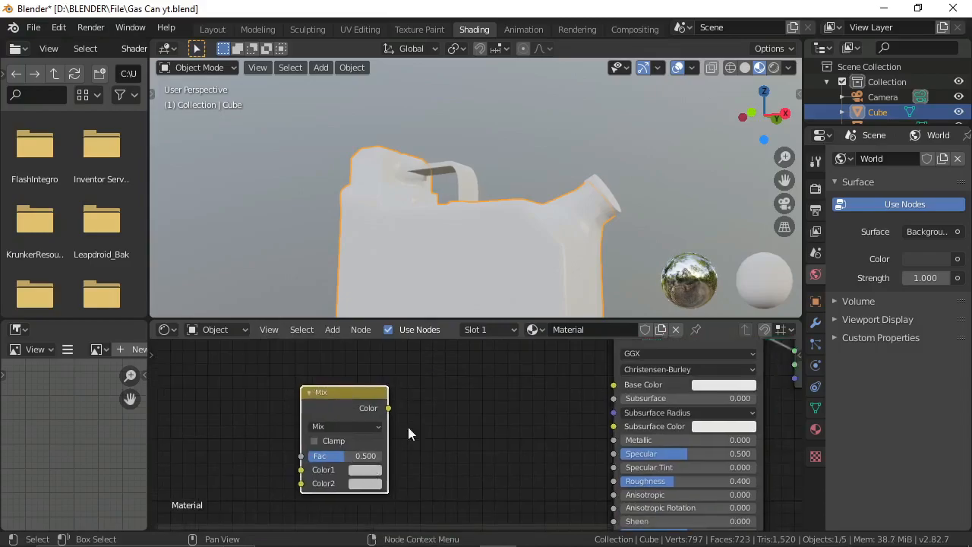
Set the Mix node's Color1 to red with hue 0.966 and saturation 0.973, and Color2 to dark grey
click(368, 471)
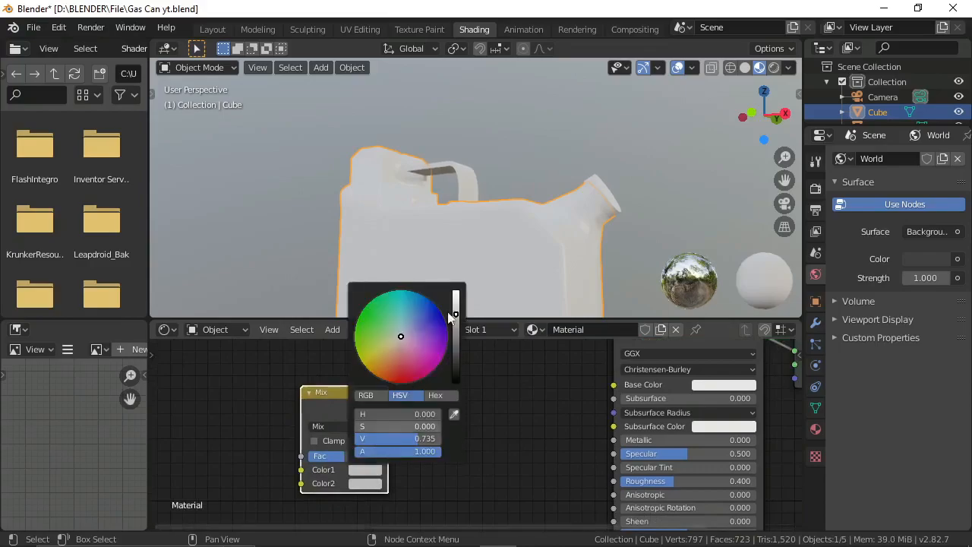
drag(413, 352, 411, 384)
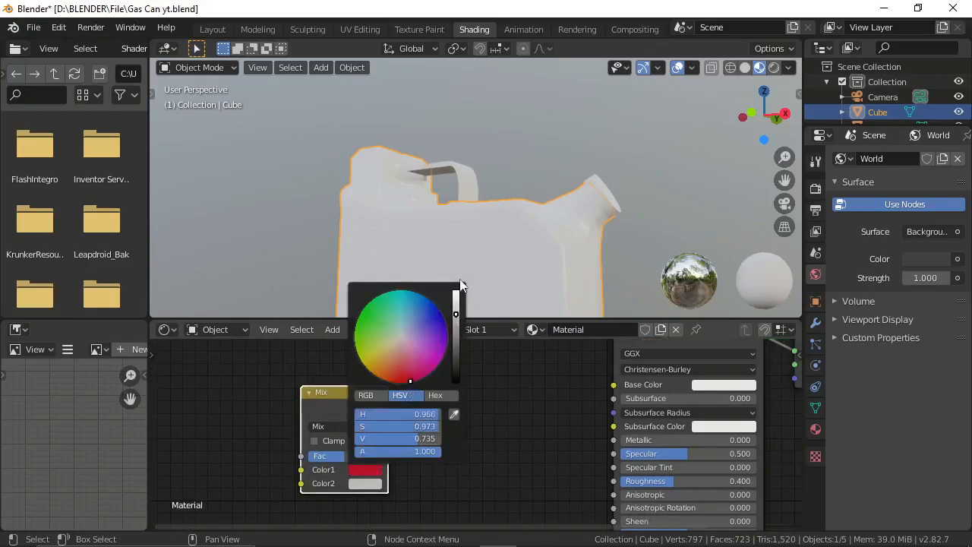
click(368, 484)
click(455, 364)
Connect the Mix node's Color output to the Base Color input of the Principled BSDF and view the can from its spout end
middle_drag(360, 405, 404, 391)
scroll(438, 388, down, 3)
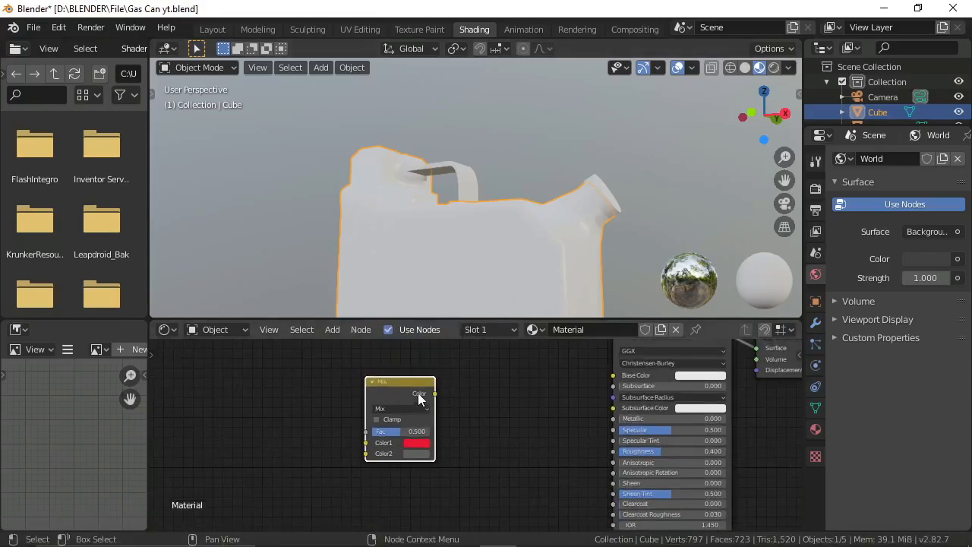
mouse_move(435, 394)
mouse_down()
mouse_move(532, 371)
mouse_move(612, 375)
mouse_up()
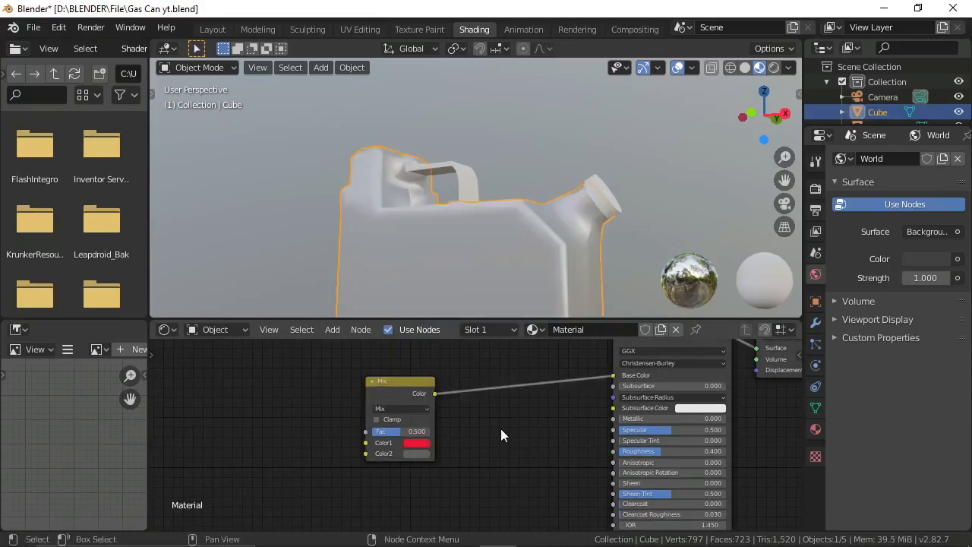
scroll(501, 433, down, 1)
middle_drag(543, 411, 598, 393)
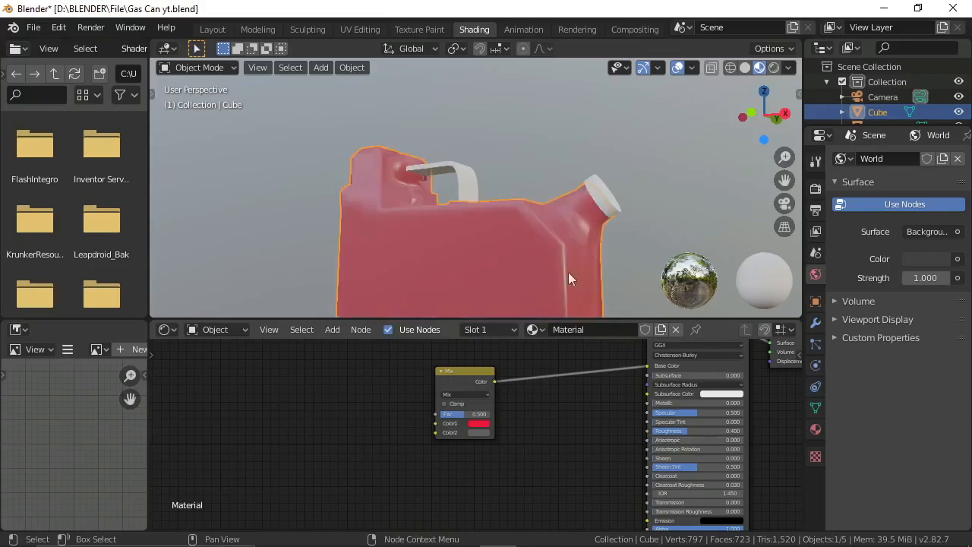
right_click(558, 220)
right_click(430, 219)
middle_drag(595, 197, 578, 212)
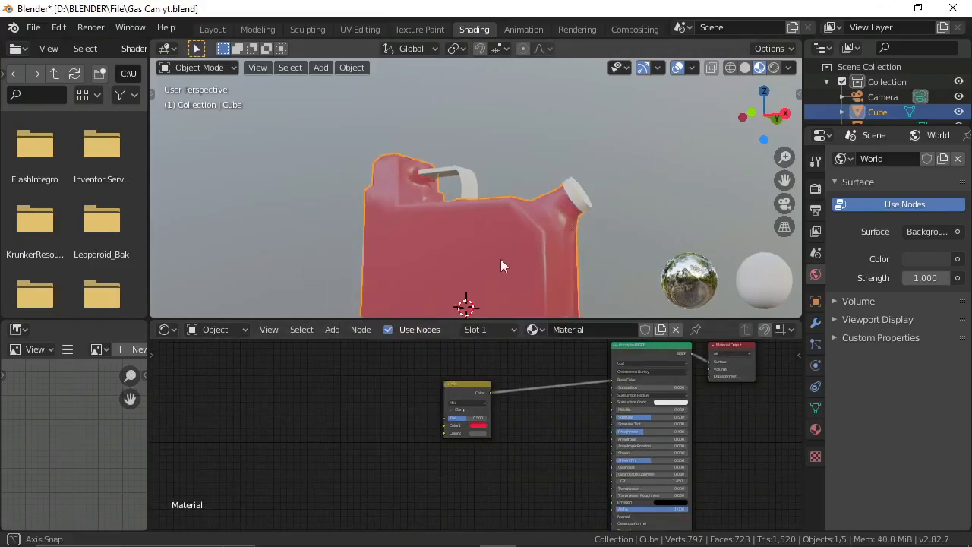
middle_drag(501, 258, 443, 335)
middle_drag(359, 466, 393, 441)
key(shift+a)
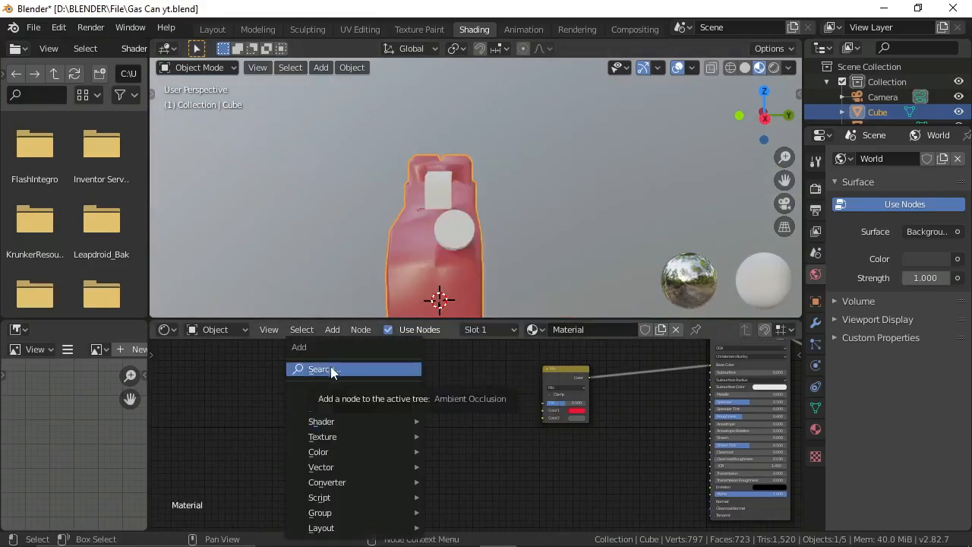
key(Escape)
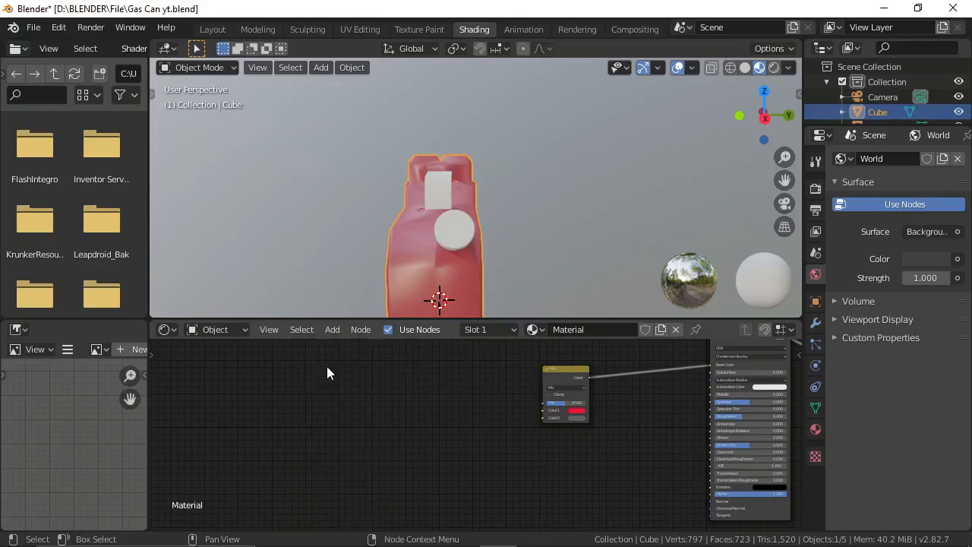
key(c)
key(Escape)
Add a ColorRamp node in front of the Mix node
key(shift+a)
click(303, 372)
text(col)
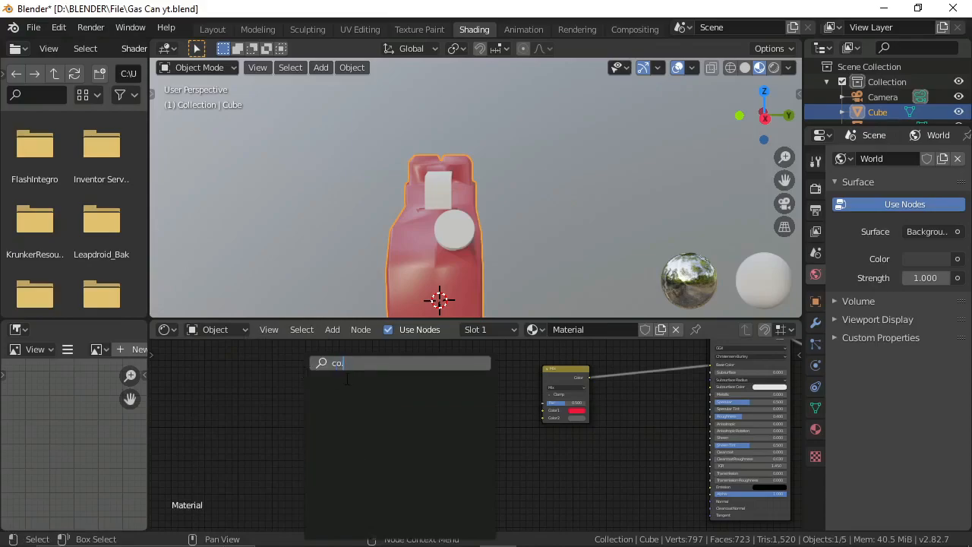
text(o)
key(BackSpace)
text(lo)
click(357, 403)
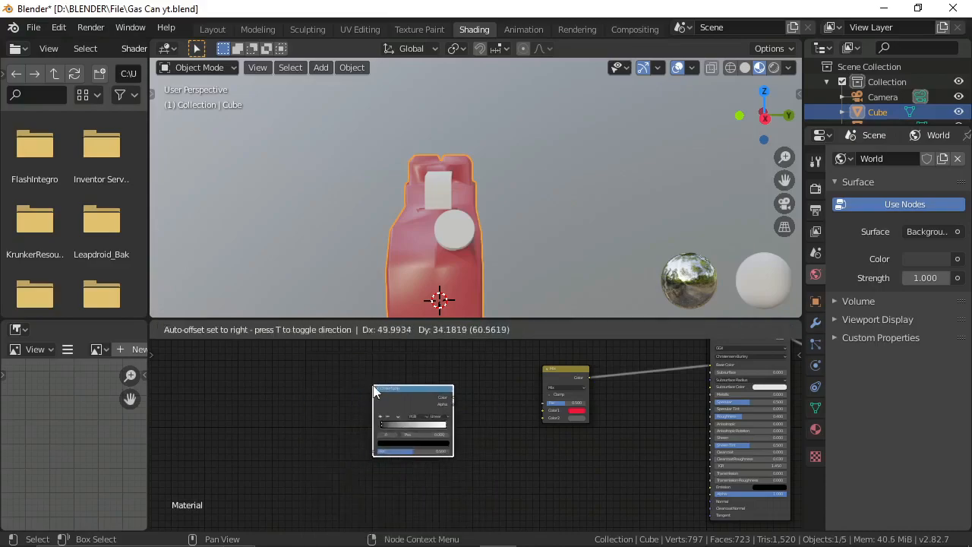
click(372, 386)
mouse_move(721, 543)
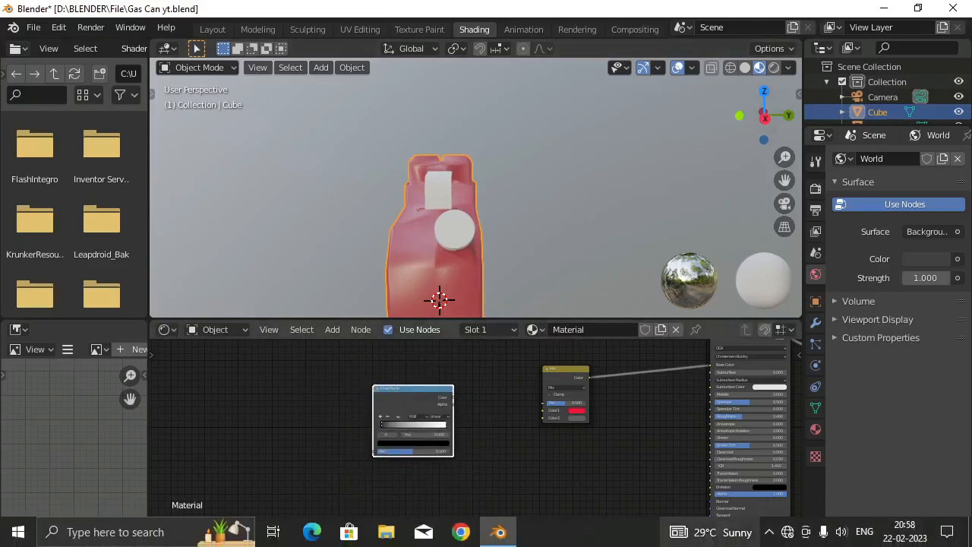
click(770, 538)
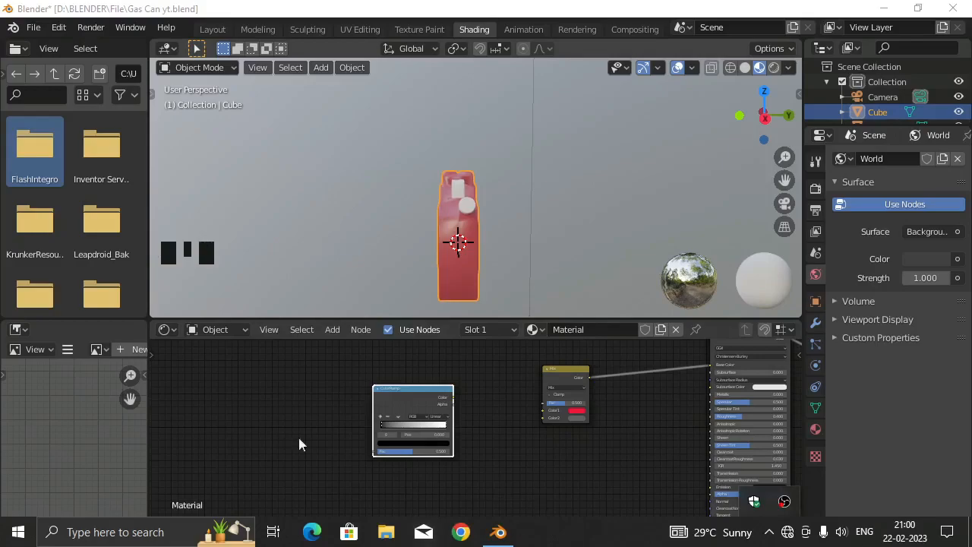
Connect the ColorRamp's Color output to the Mix node's Fac input and view the can from another side
scroll(523, 440, up, 7)
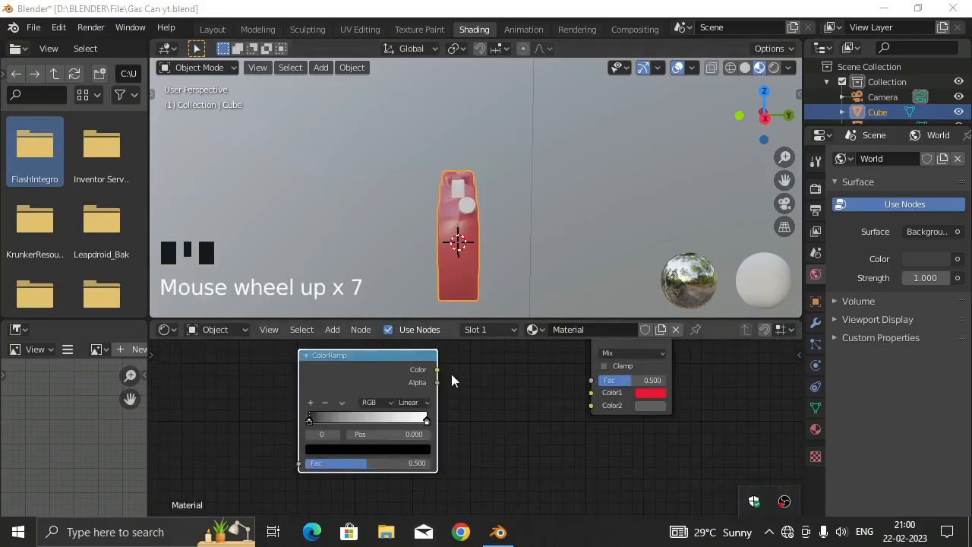
drag(436, 370, 592, 380)
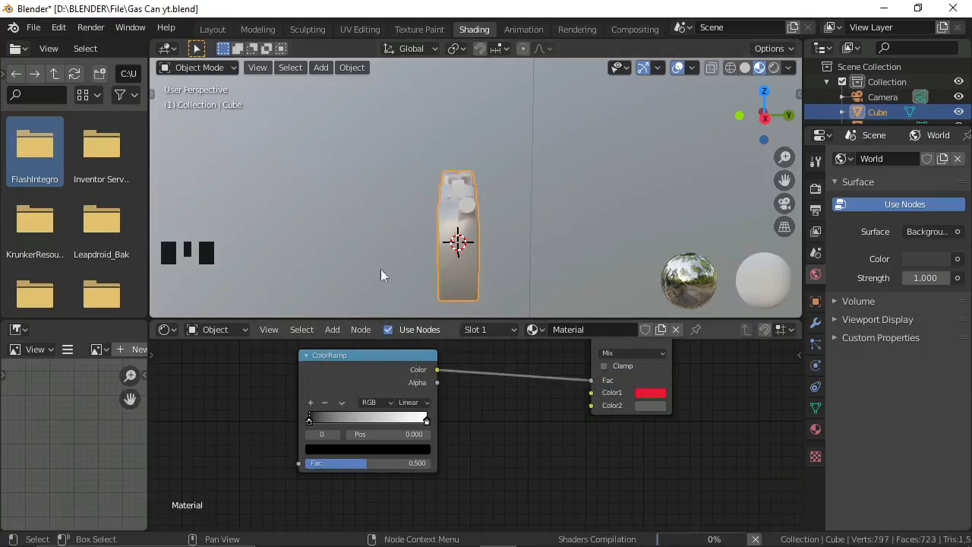
middle_drag(525, 161, 426, 242)
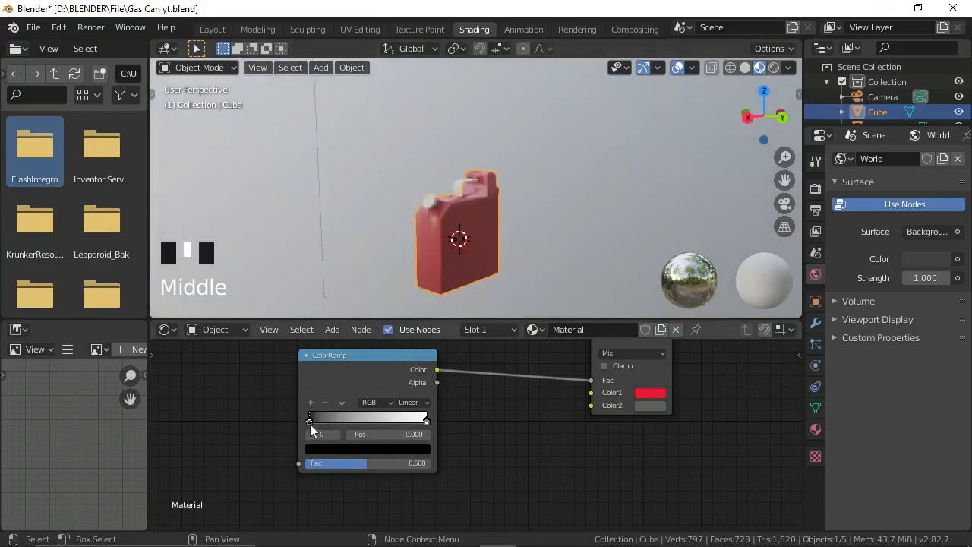
Try the ColorRamp's black stop at position 0.227 and return it to 0.000
drag(312, 418, 335, 420)
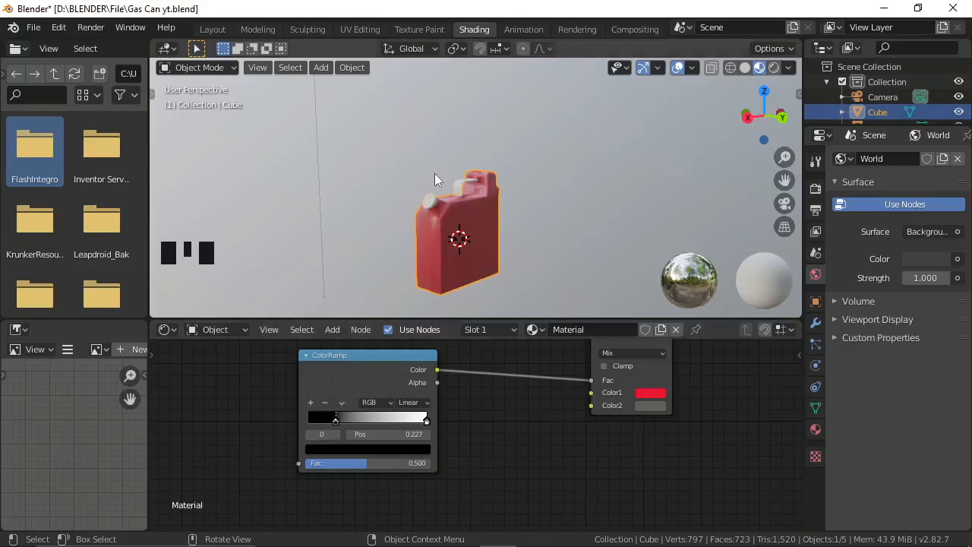
middle_drag(400, 174, 528, 188)
scroll(530, 194, up, 1)
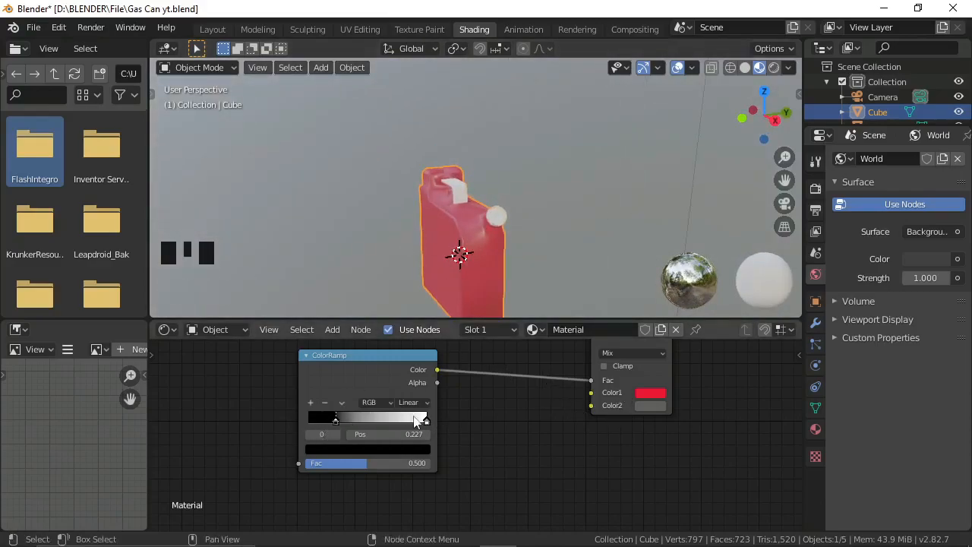
drag(336, 424, 304, 425)
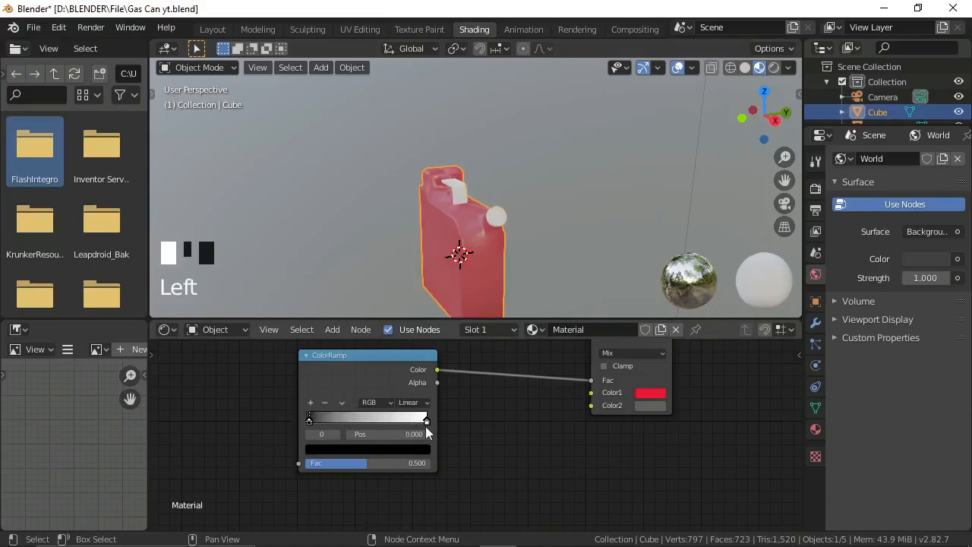
Move the ColorRamp's white stop to position 0.227 and shift the node slightly closer to the Mix node
drag(417, 426, 328, 428)
middle_drag(554, 223, 336, 455)
drag(337, 427, 373, 423)
middle_click(410, 404)
middle_click(410, 400)
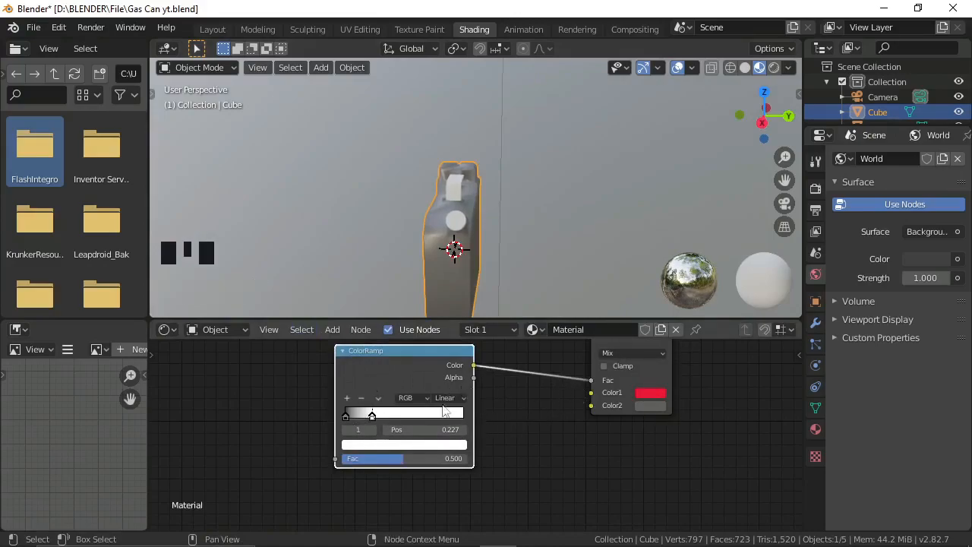
Set the ColorRamp's black stop to position 0.291 and its white stop to 0.645
drag(374, 417, 431, 416)
click(346, 417)
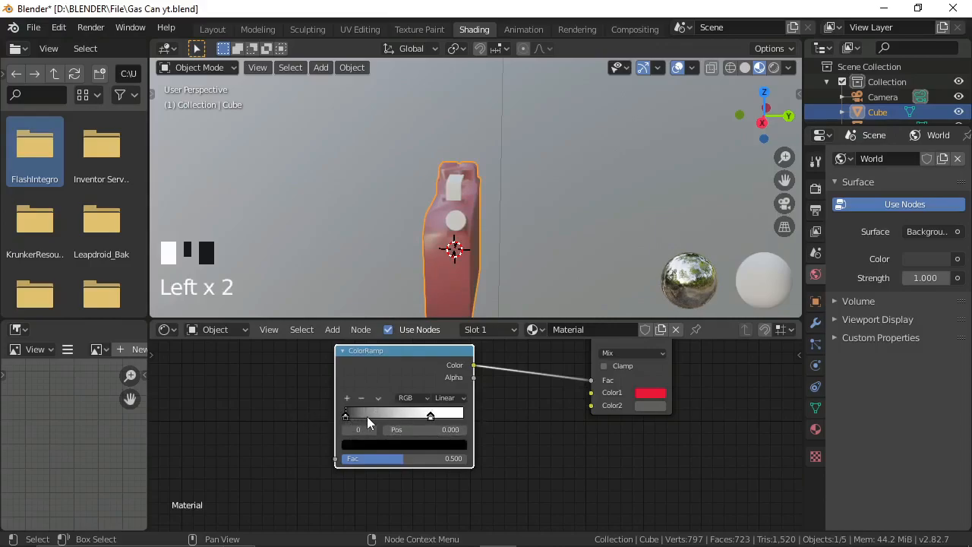
middle_drag(415, 140, 424, 282)
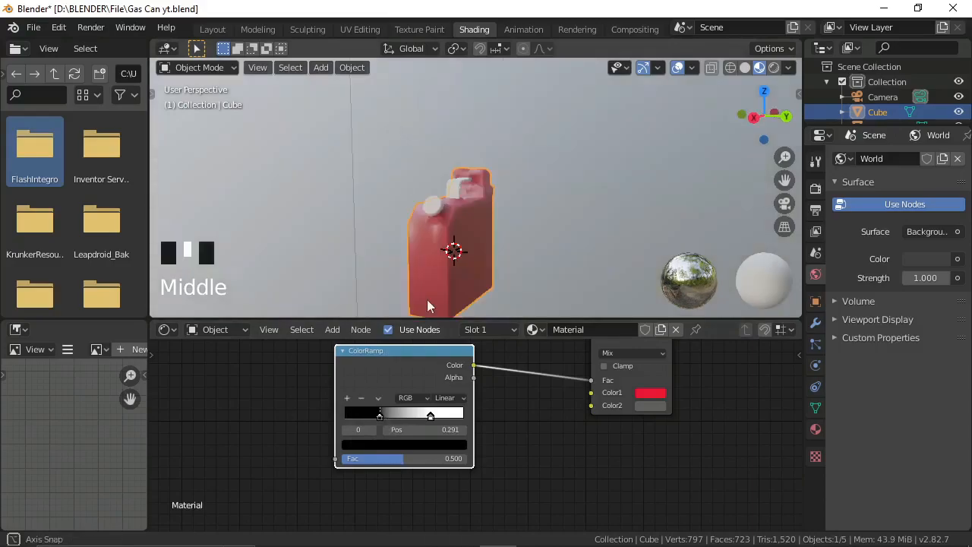
drag(432, 420, 422, 418)
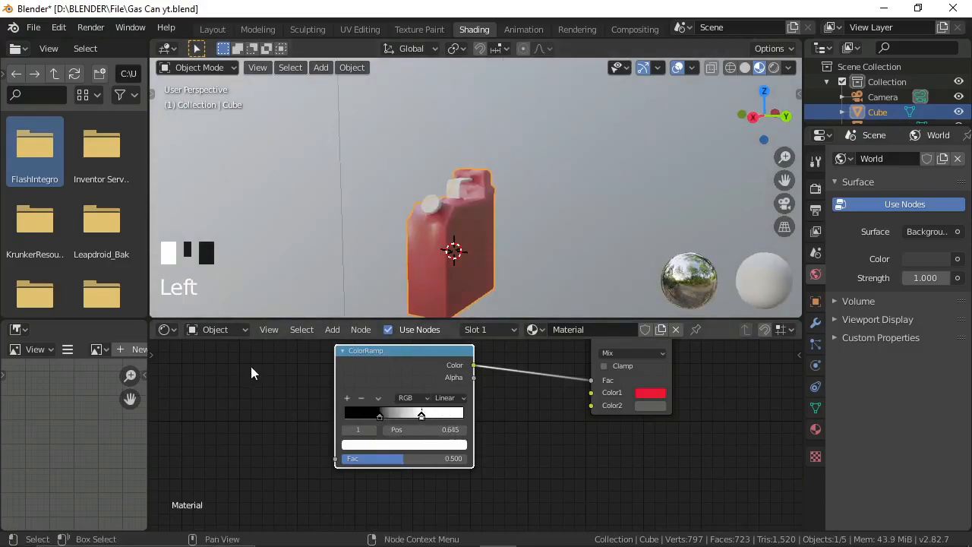
Add a Noise Texture node just before the ColorRamp node
key(shift+a)
click(224, 369)
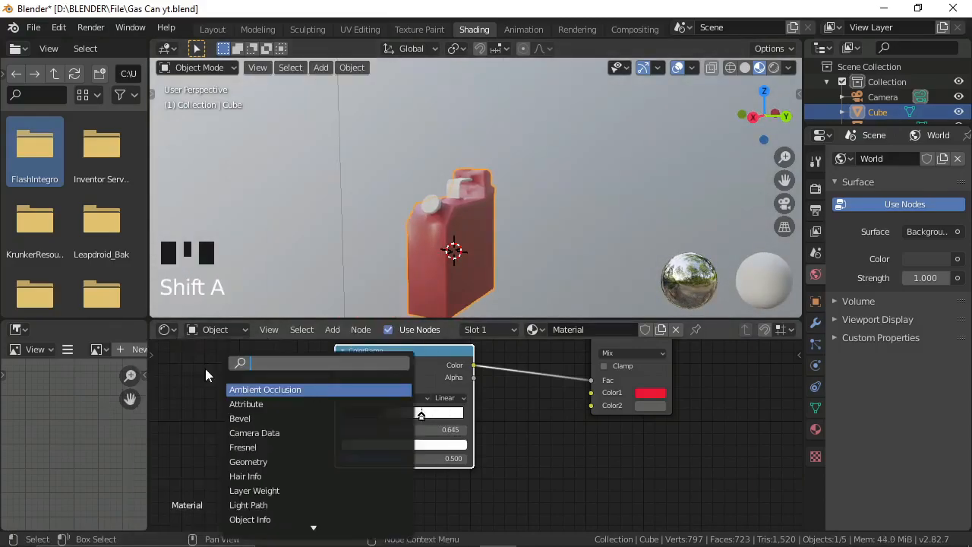
key(shift+a)
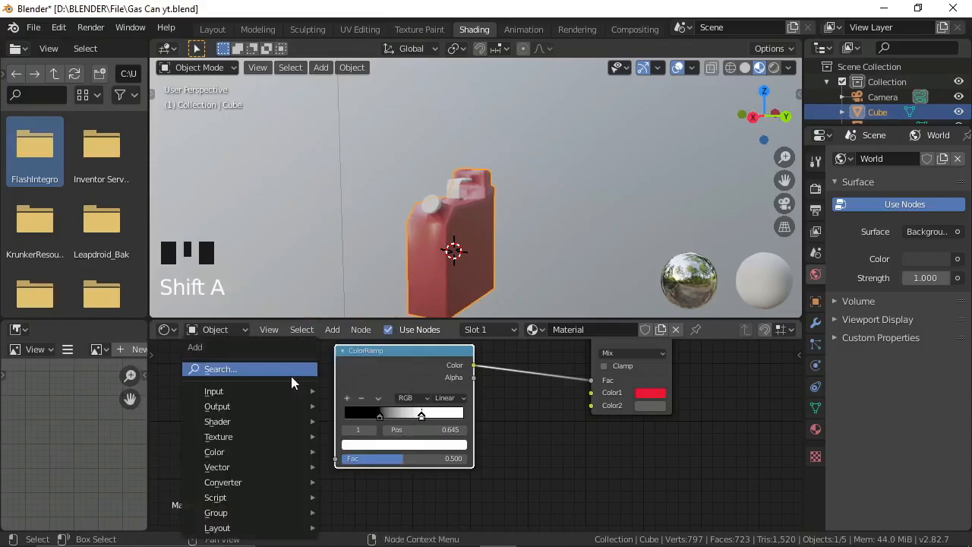
click(290, 369)
text(noi)
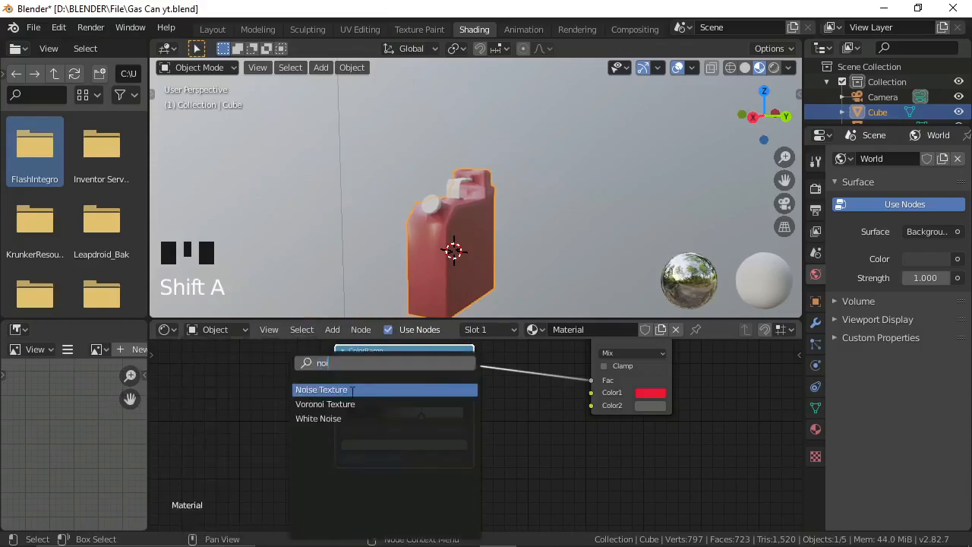
click(352, 390)
click(234, 367)
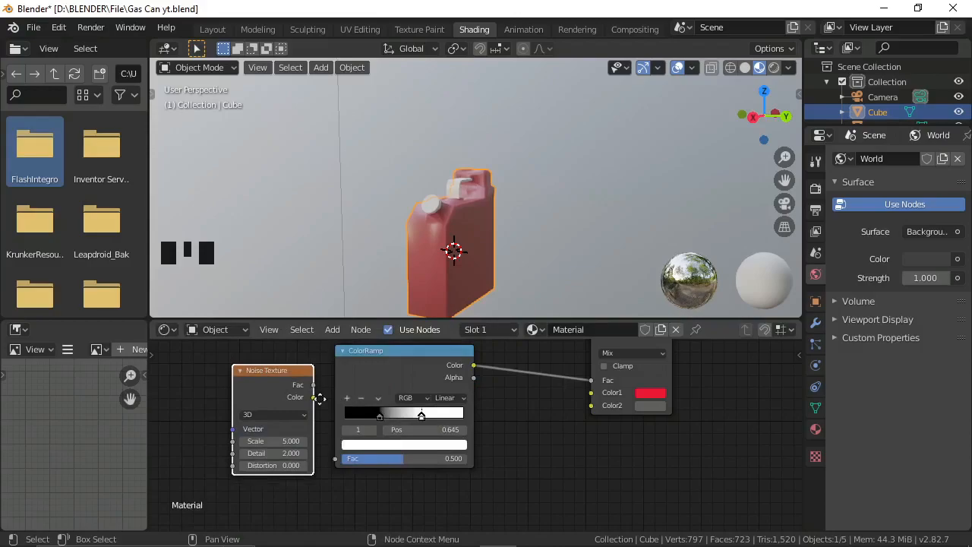
Connect the Noise Texture's Fac output to the ColorRamp's Fac input
middle_click(319, 395)
middle_click(277, 370)
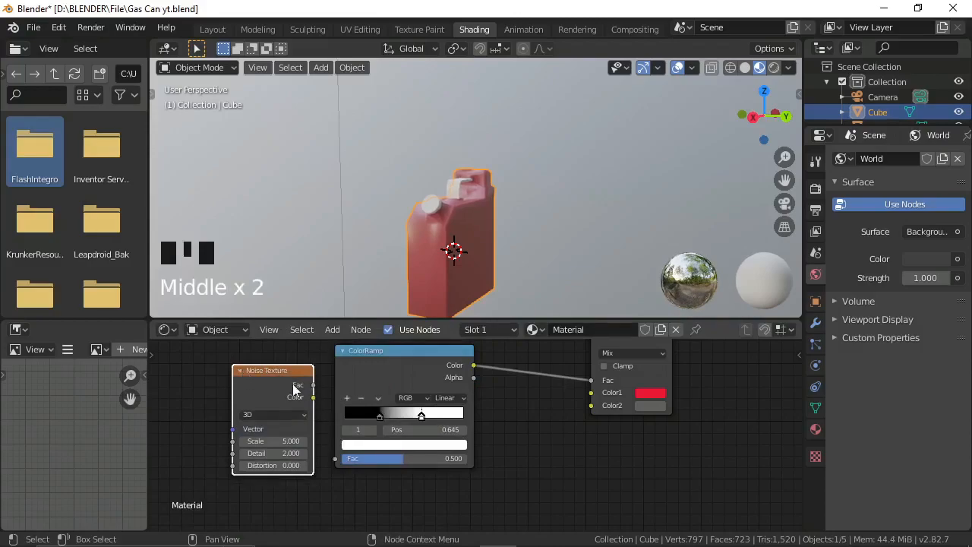
drag(313, 385, 343, 471)
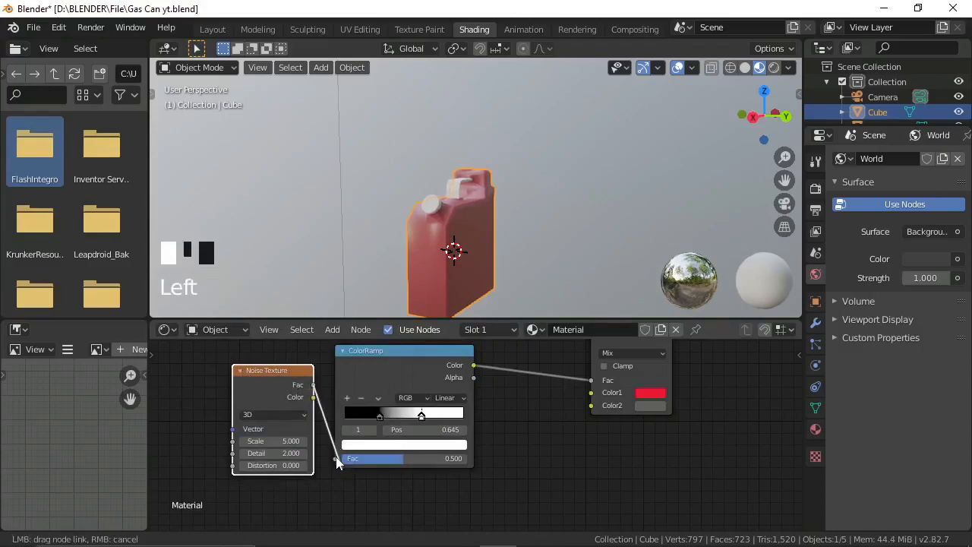
drag(296, 401, 273, 388)
click(265, 386)
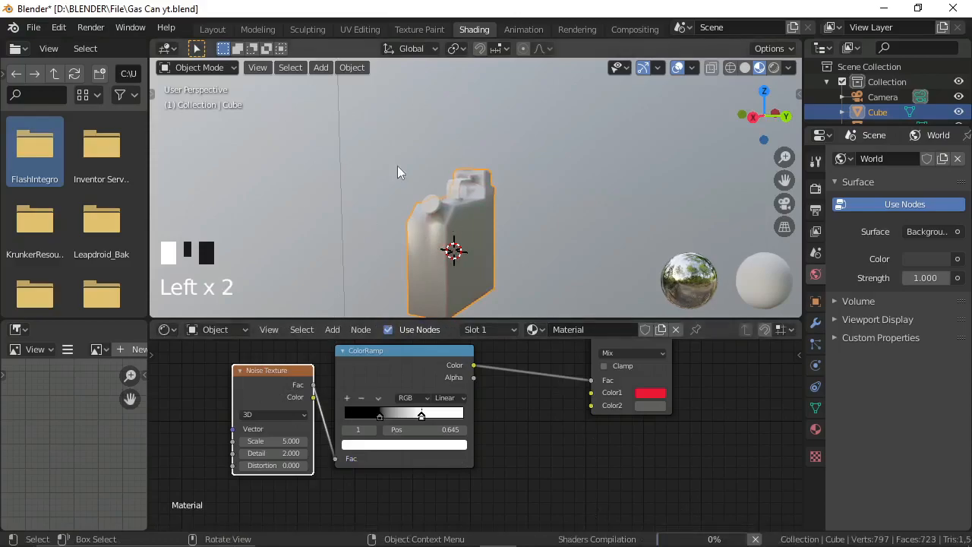
mouse_move(752, 535)
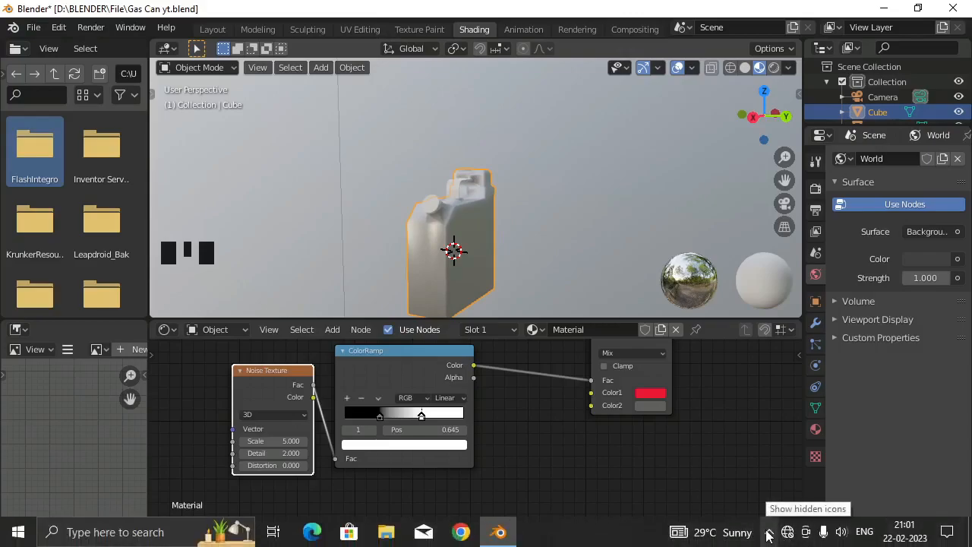
click(768, 534)
click(785, 503)
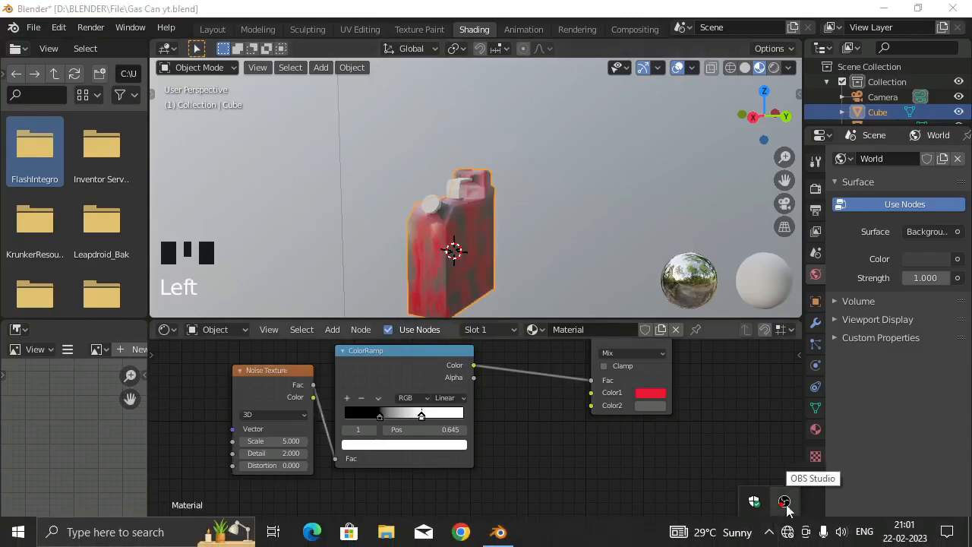
Move the ColorRamp's black stop to position 0.382 and shift the node slightly closer to the Noise Texture
click(261, 379)
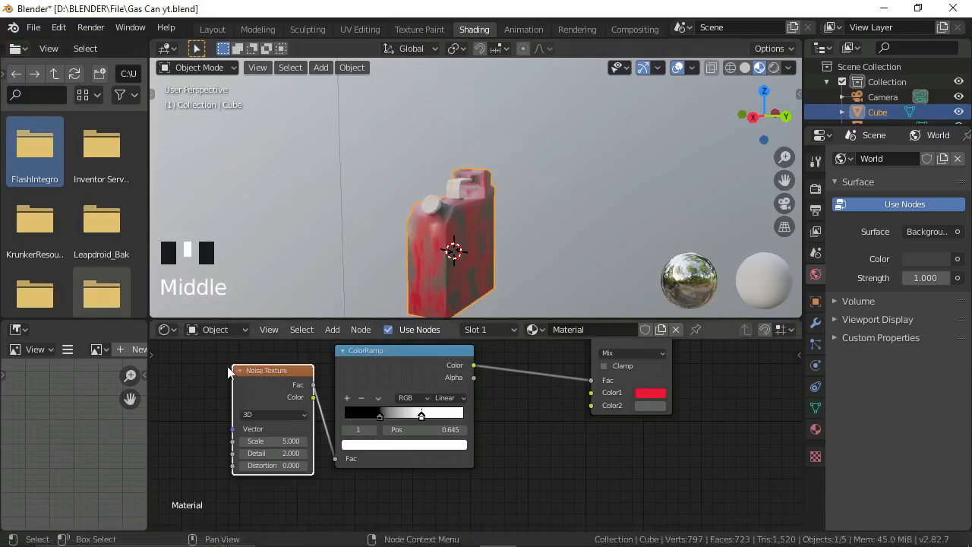
middle_drag(246, 374, 219, 363)
scroll(462, 482, down, 4)
scroll(372, 182, up, 3)
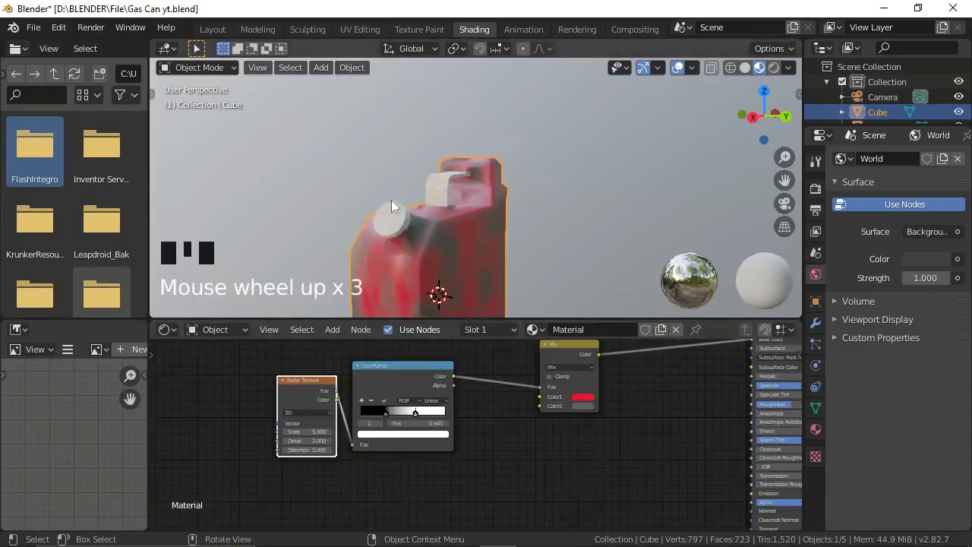
right_click(455, 258)
right_click(458, 260)
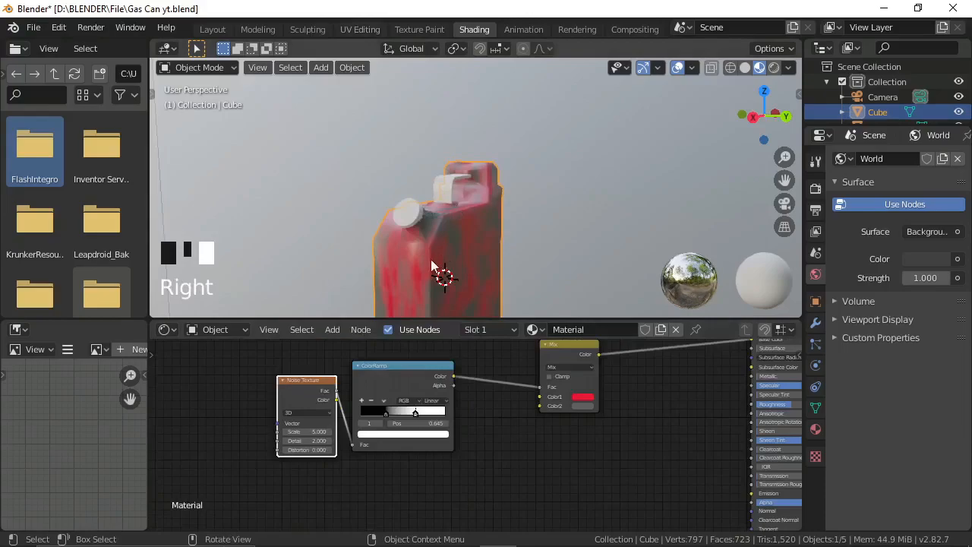
click(387, 413)
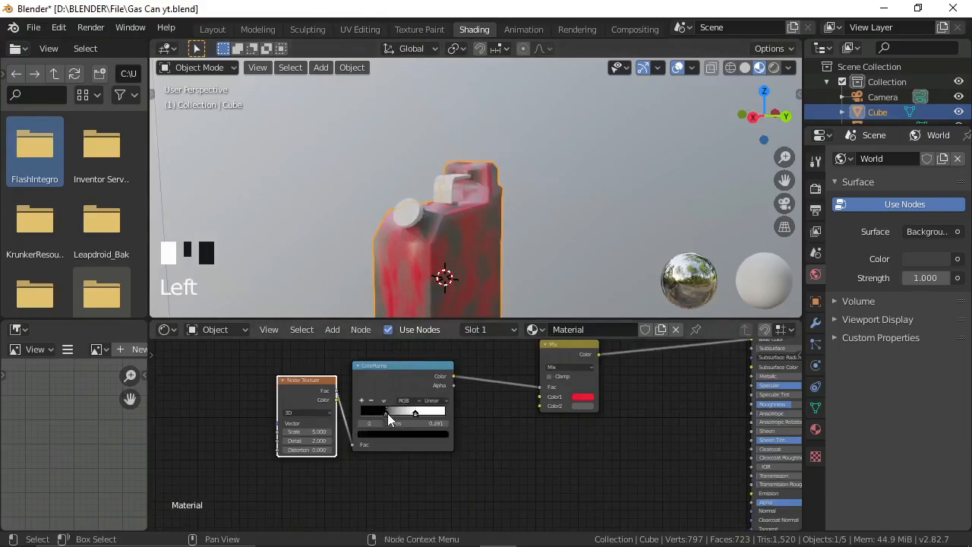
mouse_move(394, 413)
mouse_down()
mouse_move(424, 420)
mouse_move(407, 418)
mouse_up()
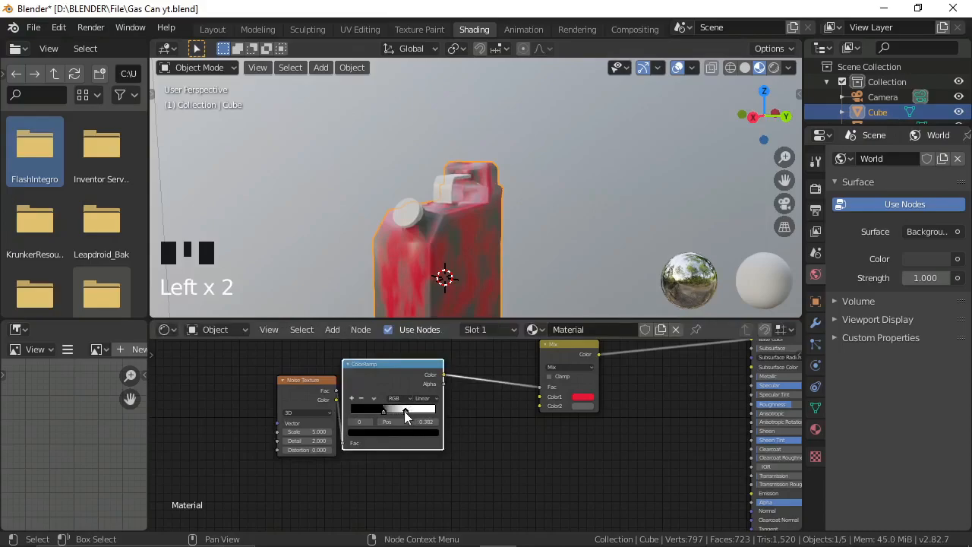
Move the ColorRamp's white stop to position 0.686
middle_click(404, 411)
middle_click(404, 411)
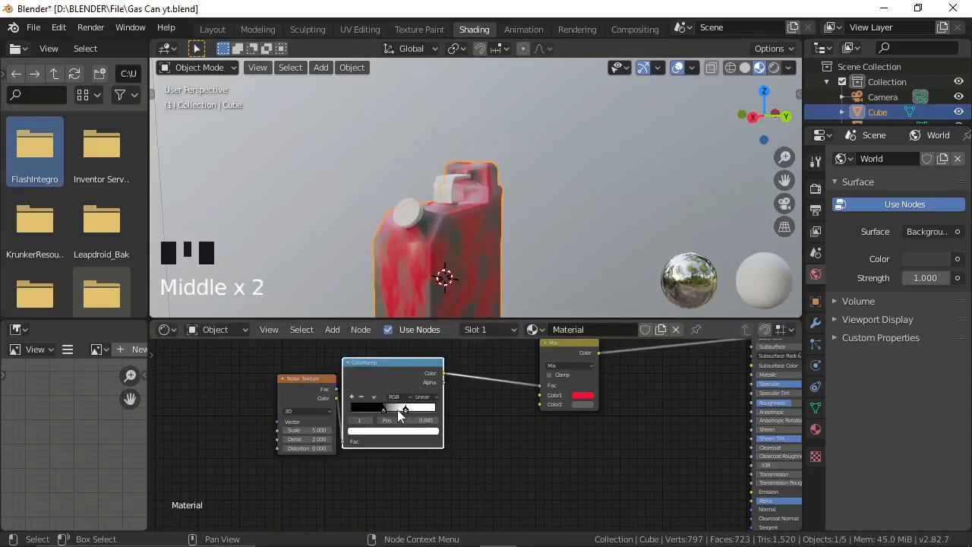
click(405, 409)
middle_click(409, 411)
drag(410, 411, 415, 413)
Set the Noise Texture's Scale to 3.000
middle_click(419, 208)
scroll(416, 224, up, 8)
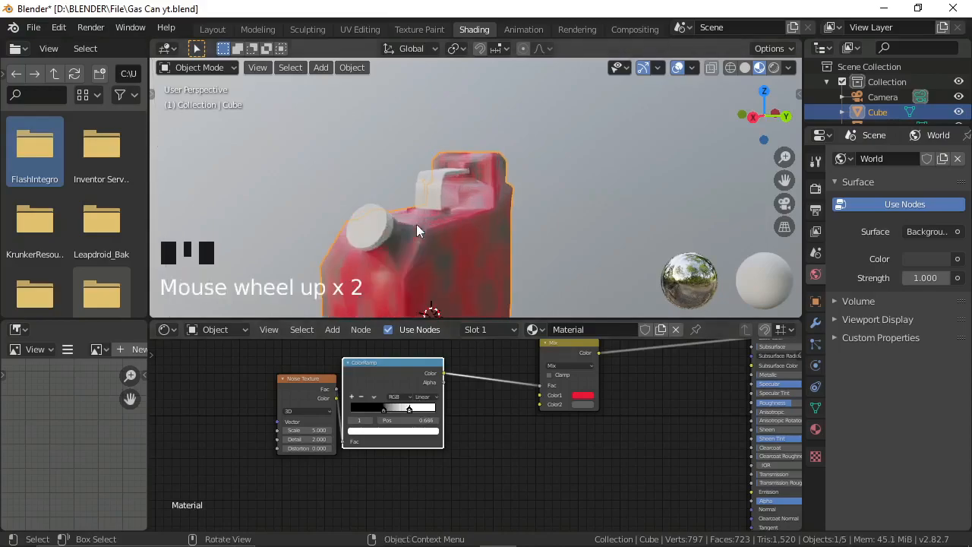
scroll(416, 224, down, 3)
scroll(352, 344, down, 1)
middle_click(384, 458)
scroll(379, 455, up, 5)
click(261, 414)
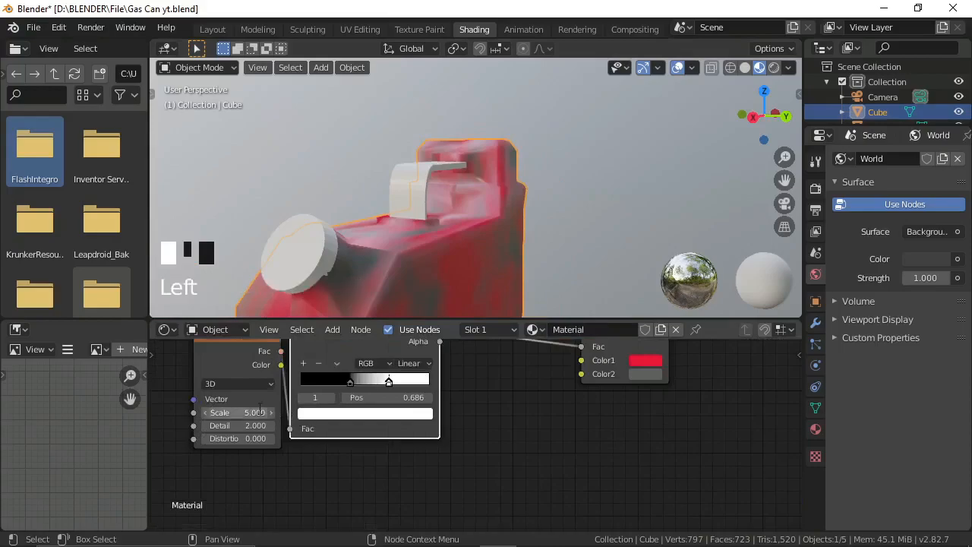
scroll(456, 219, down, 2)
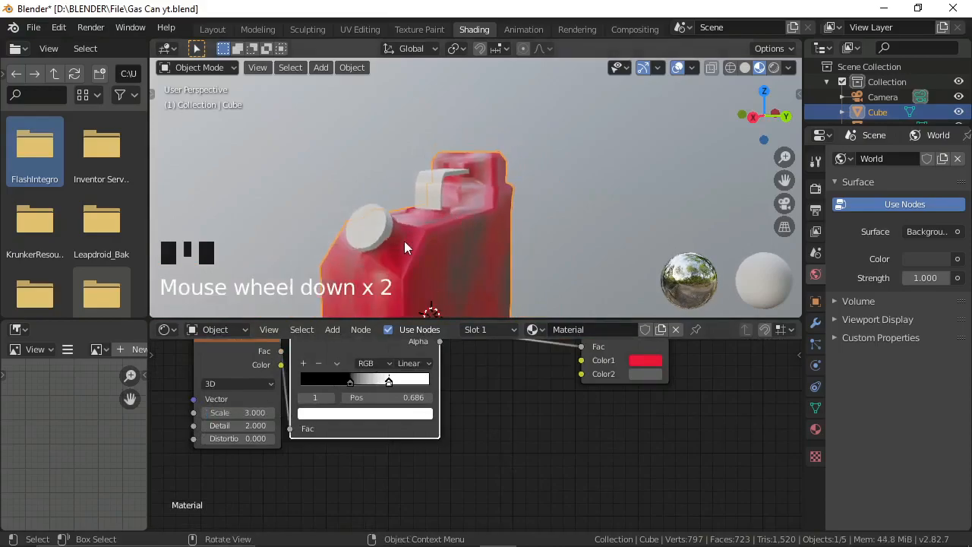
scroll(408, 236, down, 1)
Set the Noise Texture's Detail to 1.000 and check the pattern on the can's other sides
click(270, 425)
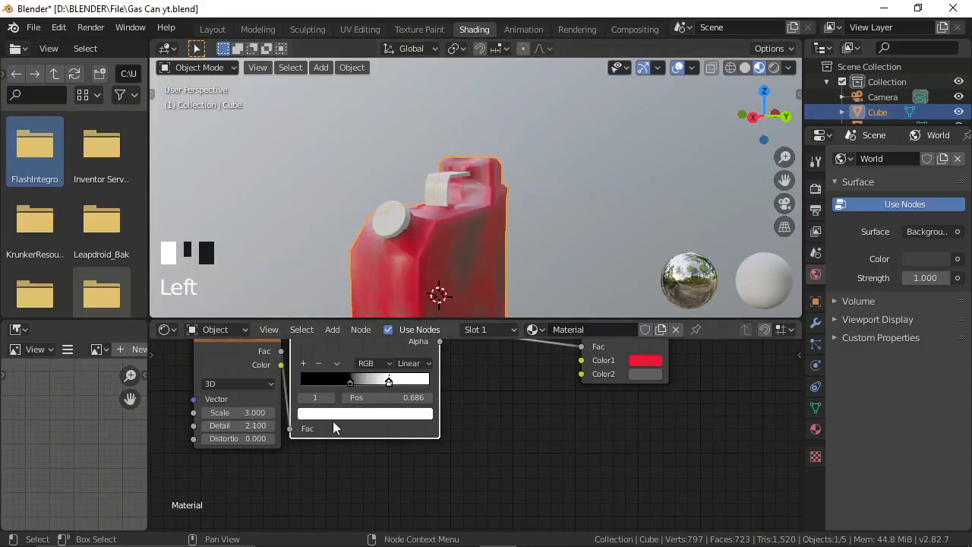
double_click(256, 426)
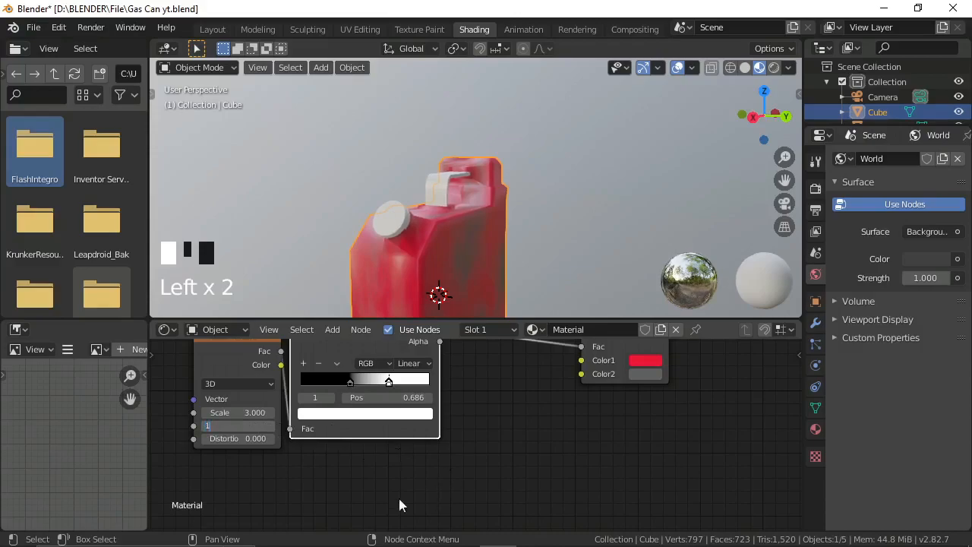
scroll(468, 213, down, 2)
middle_drag(469, 213, 597, 282)
scroll(296, 112, down, 2)
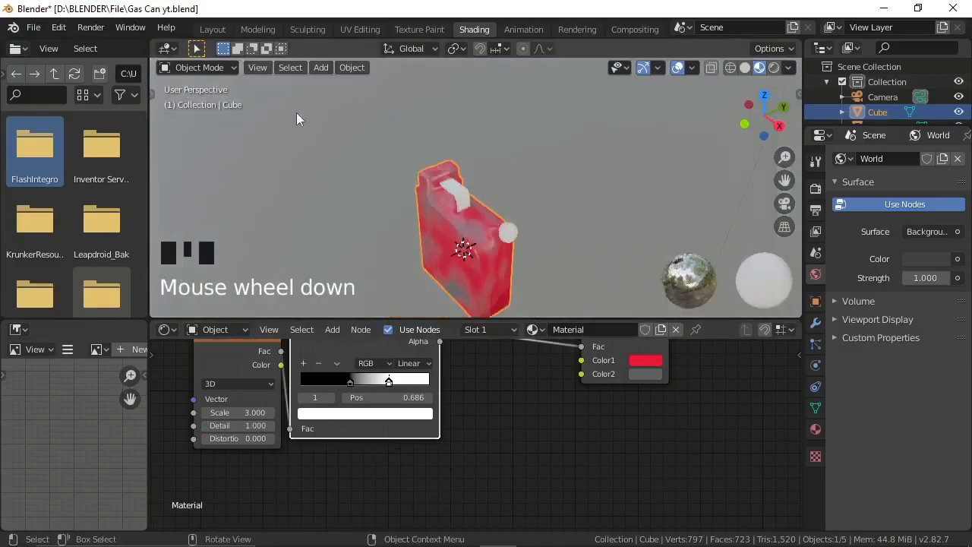
scroll(494, 258, up, 5)
middle_drag(493, 257, 471, 250)
scroll(471, 251, down, 3)
Select the Noise Texture, ColorRamp and Mix nodes together and move them closer to the Principled BSDF
middle_drag(515, 505, 646, 458)
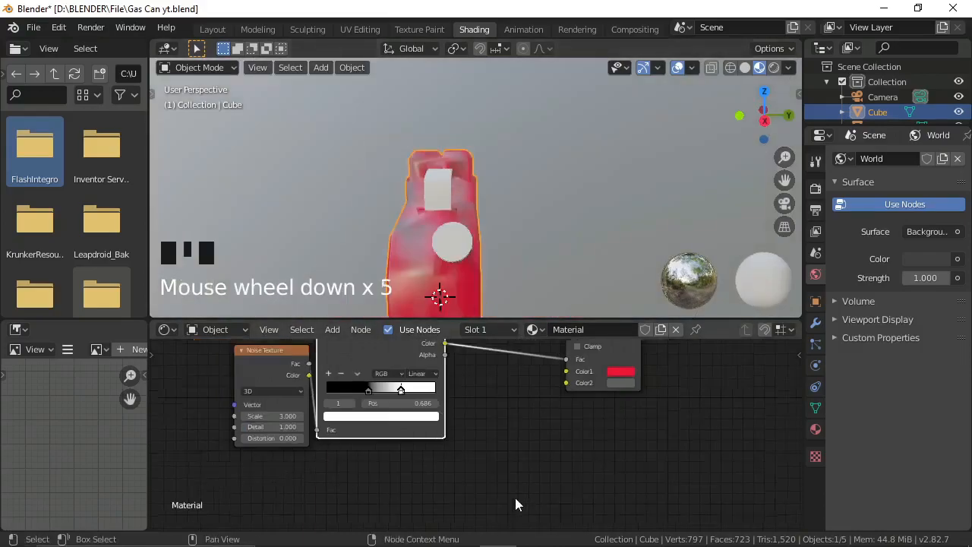
scroll(649, 452, down, 5)
drag(390, 373, 650, 451)
scroll(390, 431, down, 1)
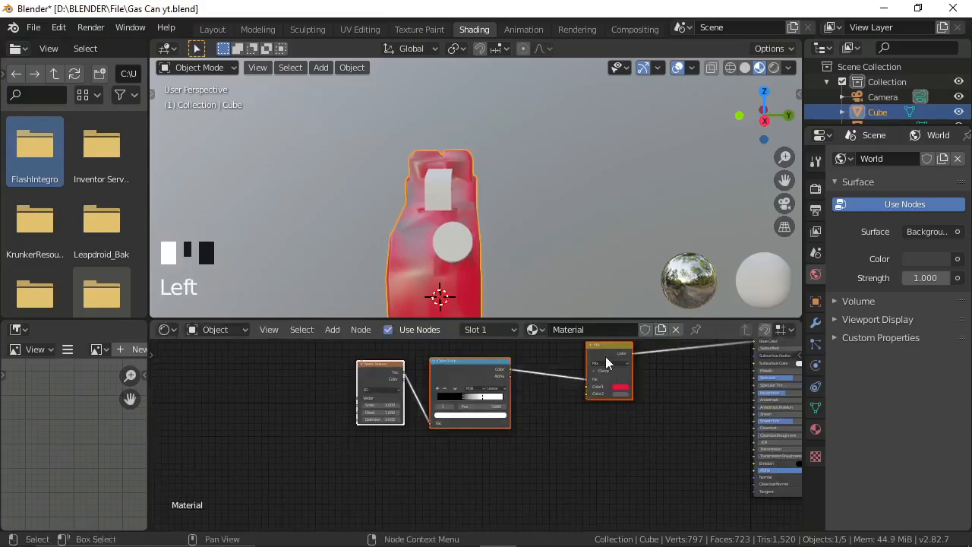
drag(628, 354, 692, 349)
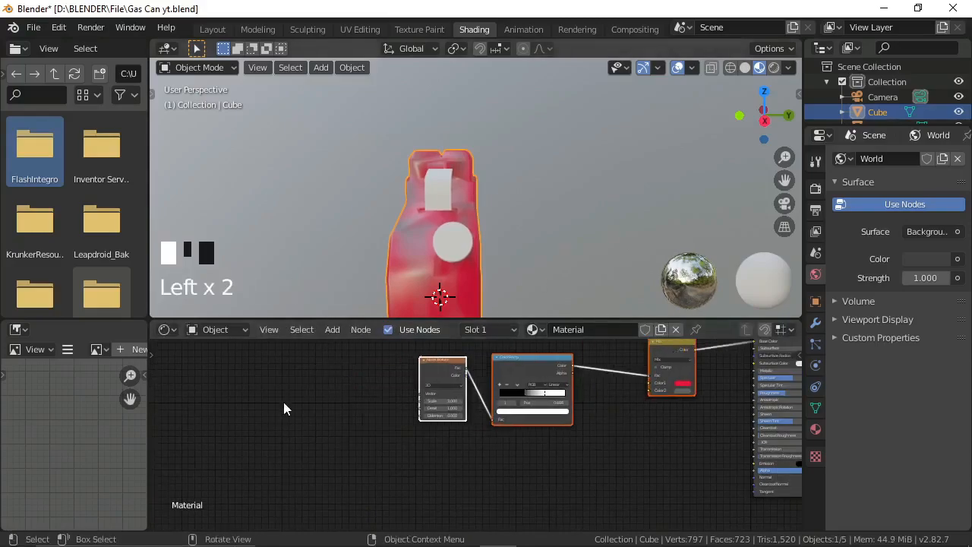
click(343, 435)
Add a Geometry node in the empty area well before the Noise Texture node
middle_drag(343, 435, 379, 379)
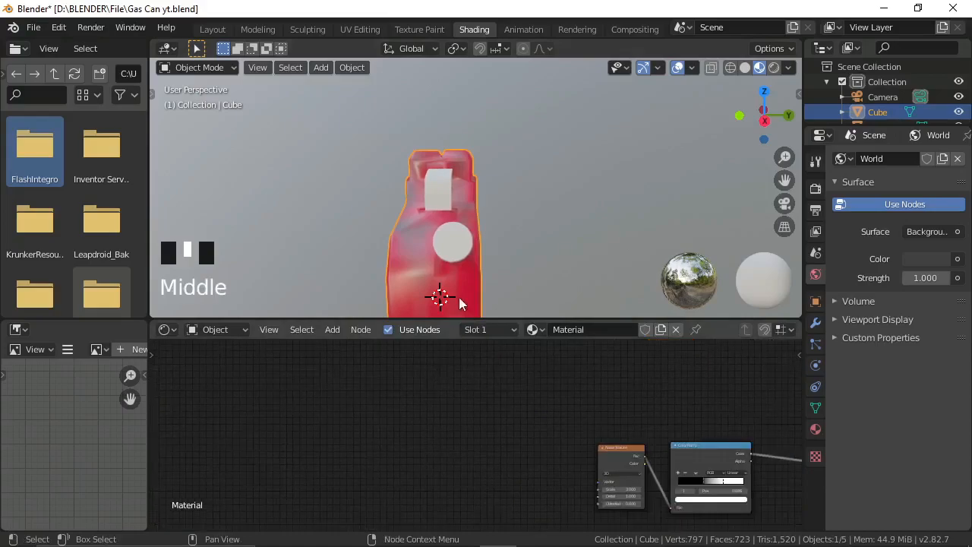
scroll(388, 417, down, 4)
middle_drag(388, 417, 433, 450)
key(shift+a)
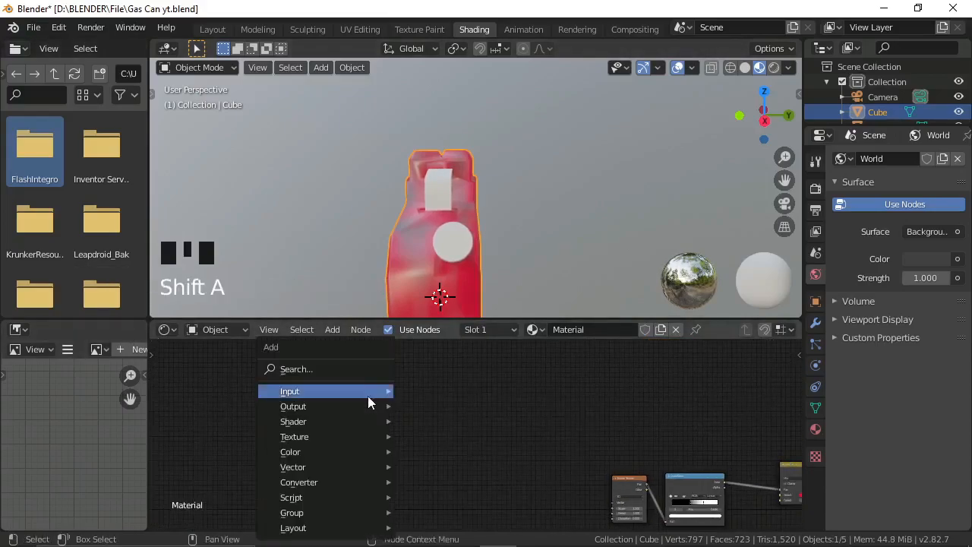
click(313, 372)
text(ge)
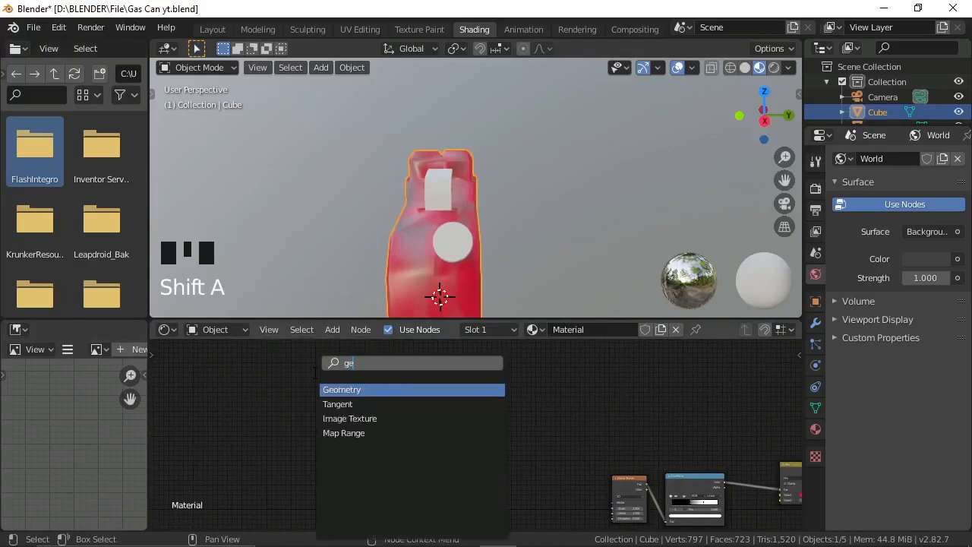
text(o)
click(327, 389)
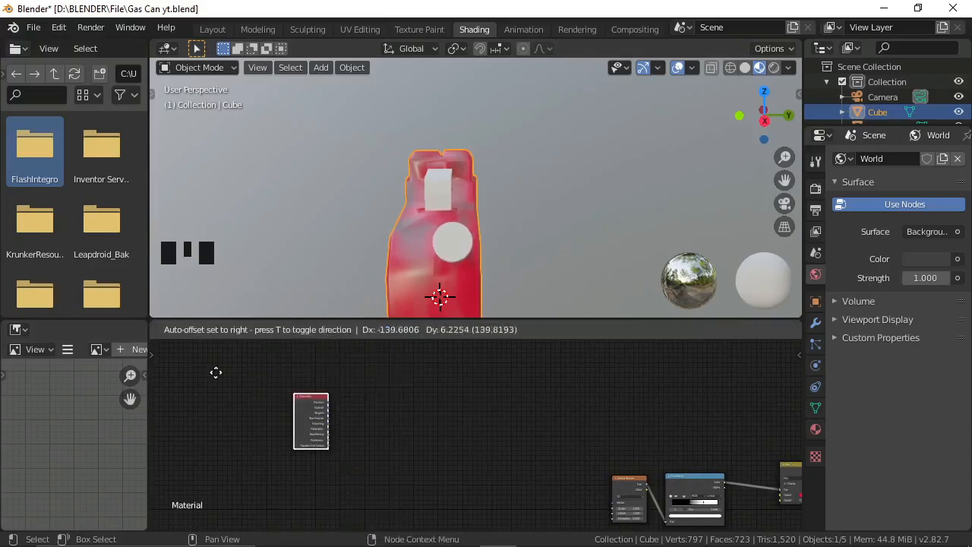
click(335, 375)
Add a second ColorRamp node and place it beside the Geometry node
key(shift+a)
click(335, 371)
text(col)
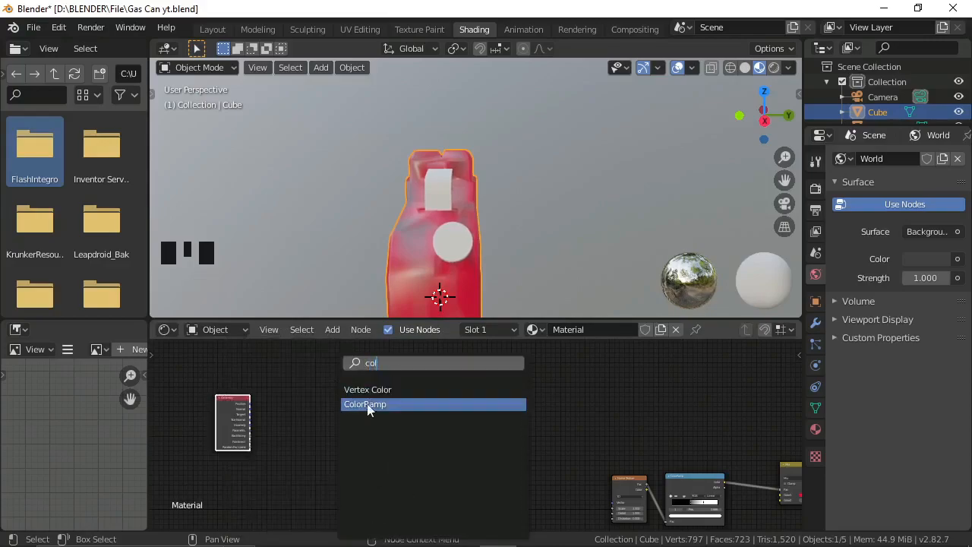
click(369, 404)
click(369, 405)
middle_drag(342, 418, 288, 419)
middle_drag(362, 380, 354, 384)
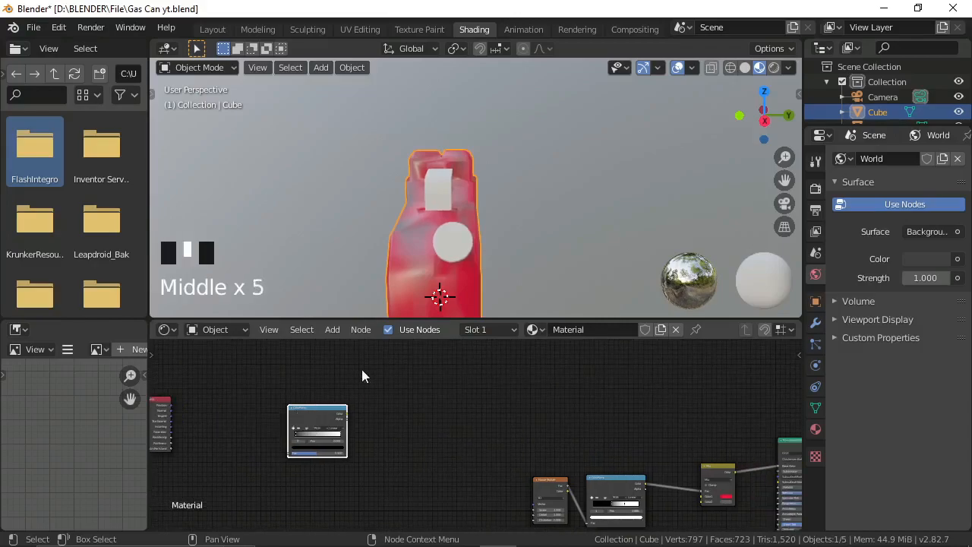
middle_drag(326, 416, 401, 418)
drag(394, 416, 264, 401)
Preview the Geometry node's Position output on the can
scroll(263, 398, up, 3)
middle_drag(354, 388, 431, 377)
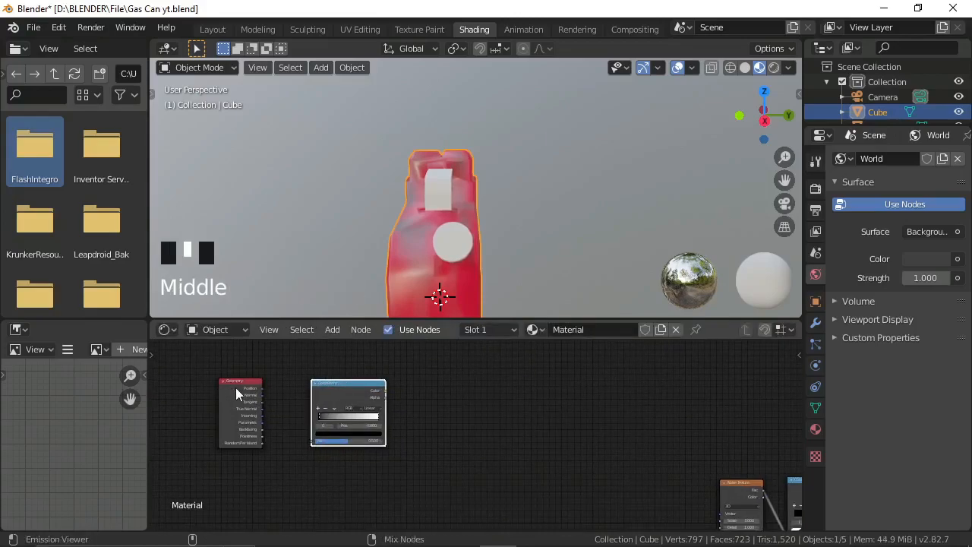
ctrl+shift+click(235, 387)
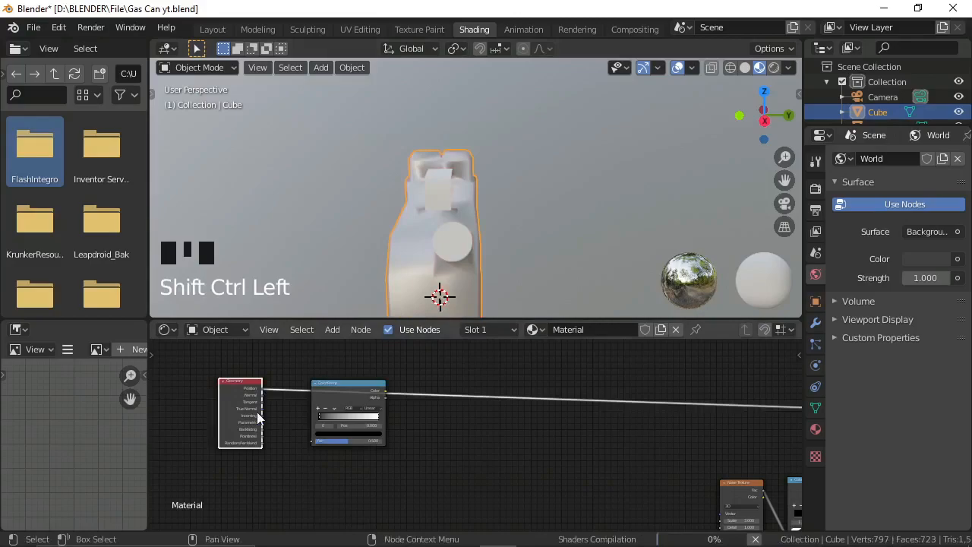
scroll(197, 367, up, 2)
middle_drag(484, 187, 469, 186)
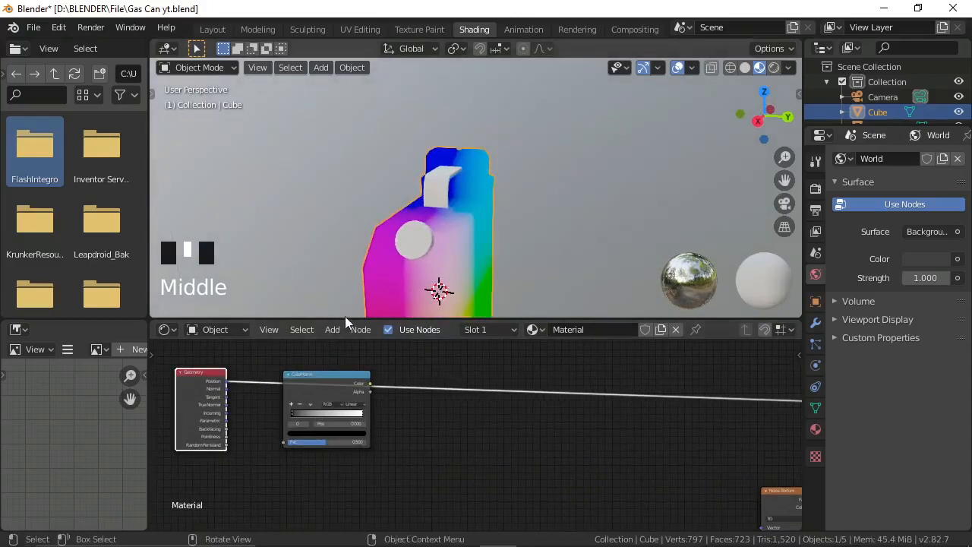
Switch the preview on the can to the Geometry node's Normal output
ctrl+shift+click(201, 422)
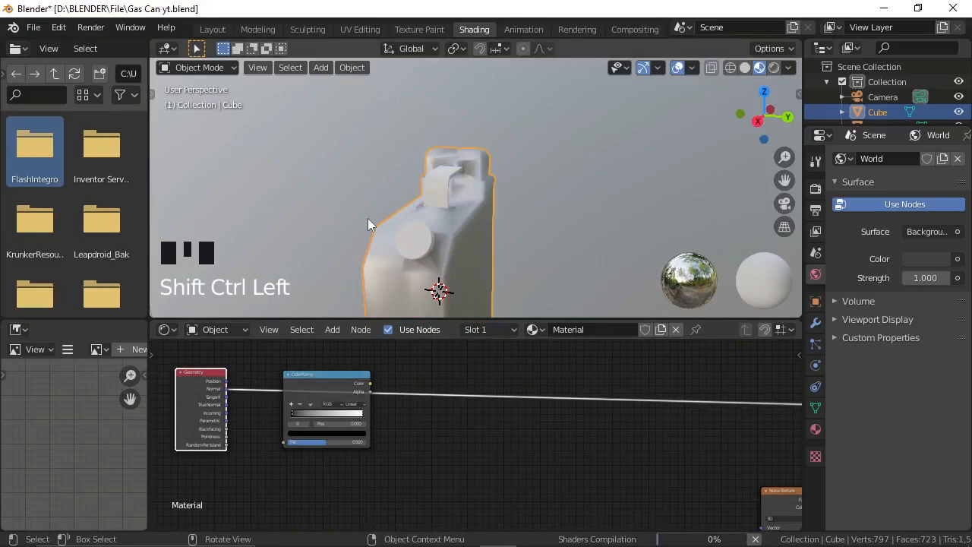
scroll(262, 380, up, 7)
middle_drag(298, 397, 443, 433)
scroll(217, 394, down, 1)
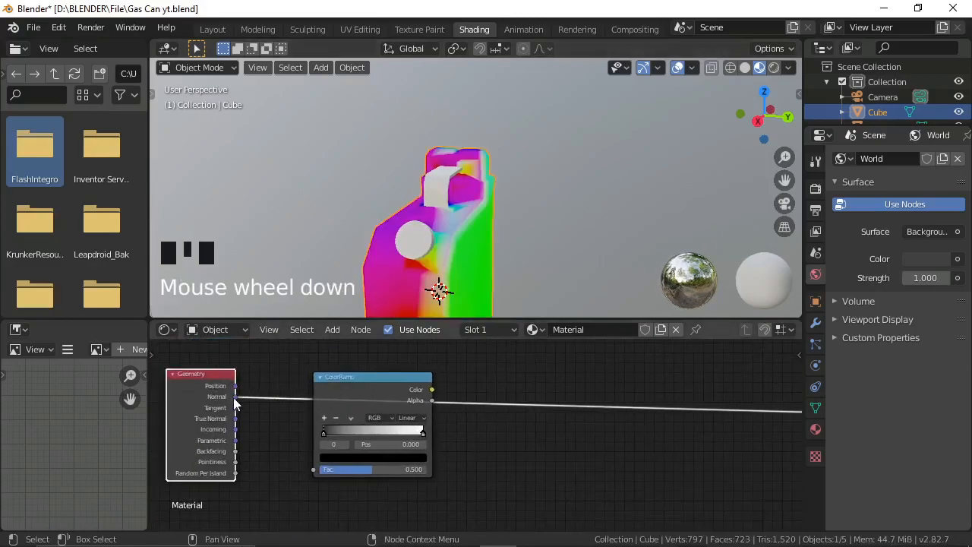
Connect the Geometry node's Normal output to the neighbouring ColorRamp's Fac input and preview the ramp's color on the can
drag(237, 398, 313, 470)
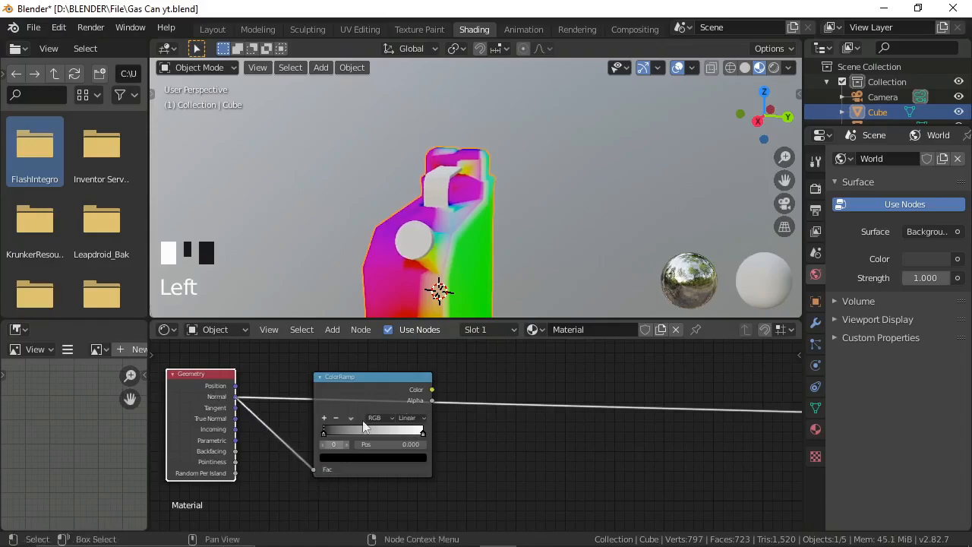
ctrl+shift+click(394, 391)
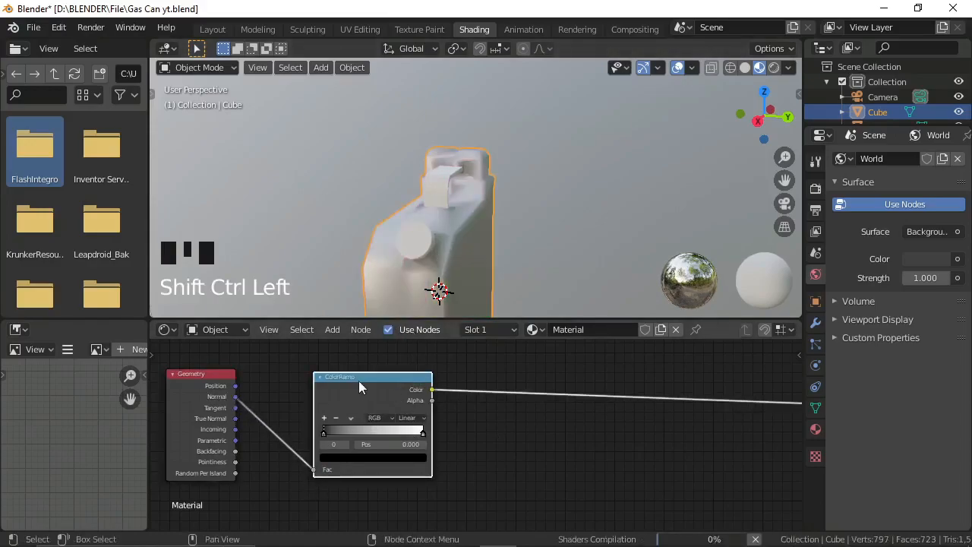
middle_drag(429, 183, 550, 141)
Try the Geometry node's Tangent and True Normal outputs as the ColorRamp's factor, and reconnect its Normal output
right_click(232, 411)
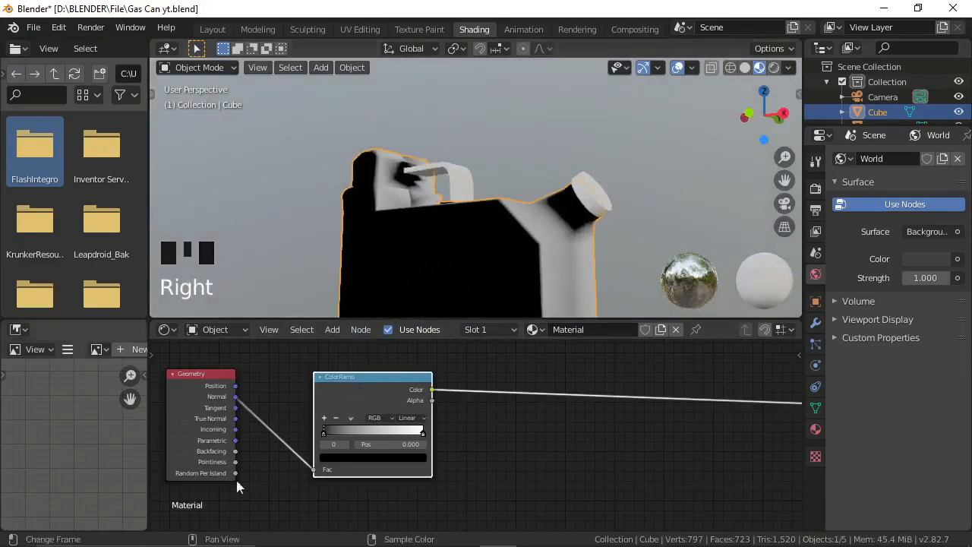
drag(235, 413, 314, 469)
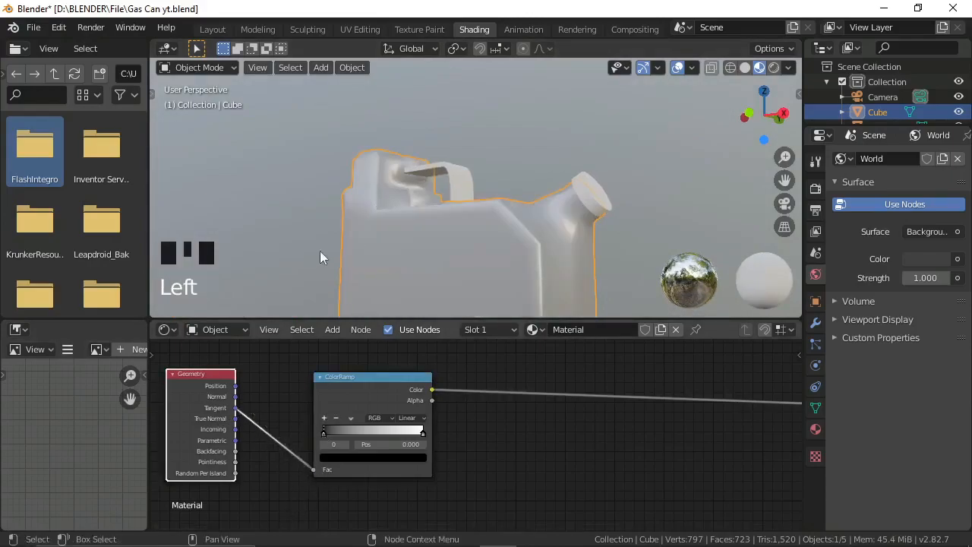
middle_drag(516, 171, 335, 179)
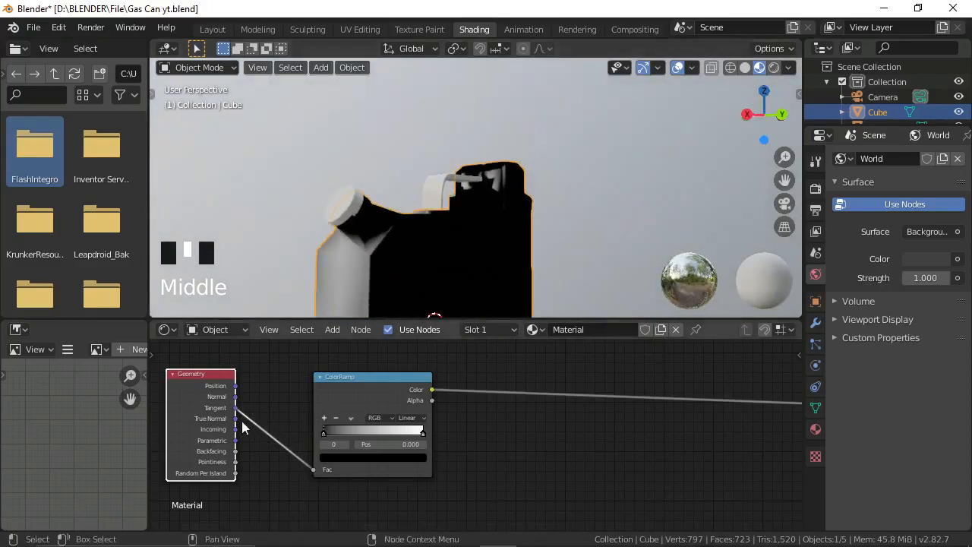
drag(235, 419, 313, 469)
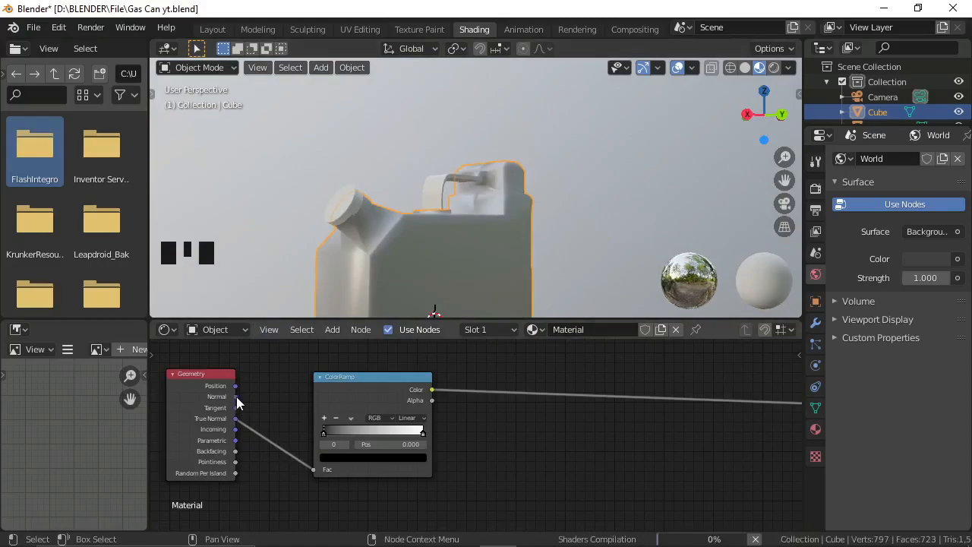
drag(236, 398, 315, 469)
mouse_move(365, 207)
middle_down()
mouse_move(481, 229)
mouse_move(456, 250)
middle_up()
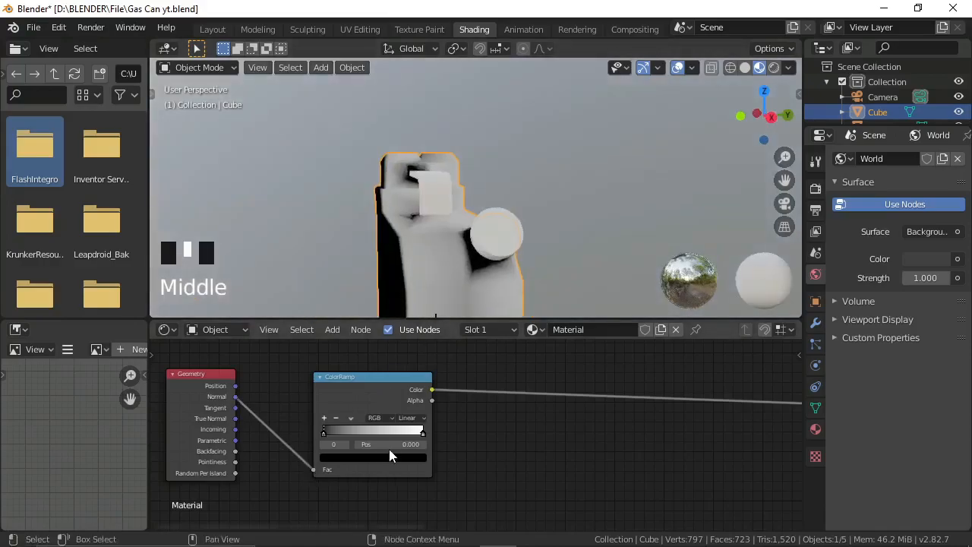
Tighten the previewed ColorRamp's gradient by moving the white stop toward the middle and the black stop to 0.114
mouse_move(422, 432)
mouse_down()
mouse_move(326, 429)
mouse_move(375, 433)
mouse_move(325, 439)
mouse_move(375, 430)
mouse_move(334, 433)
mouse_move(344, 433)
mouse_up()
click(335, 432)
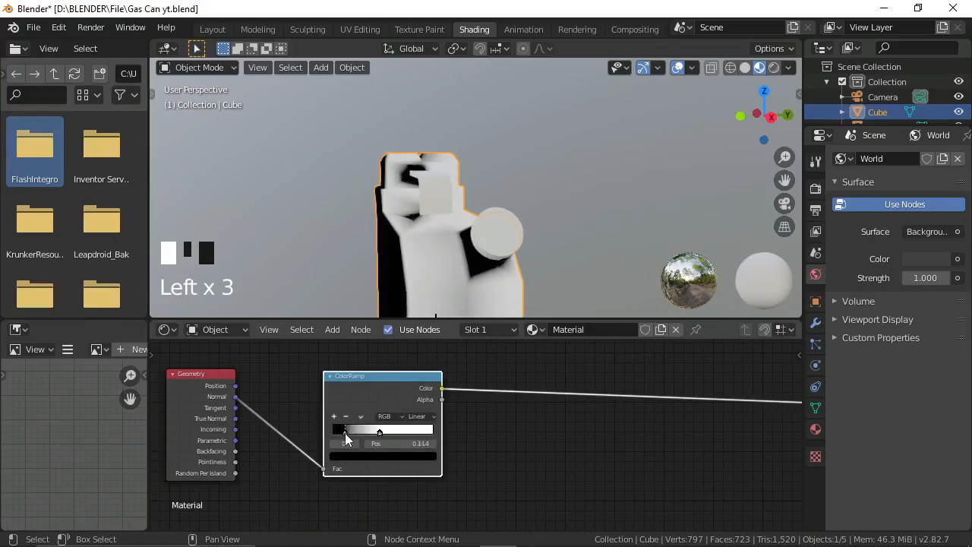
middle_click(426, 174)
middle_drag(426, 175, 383, 200)
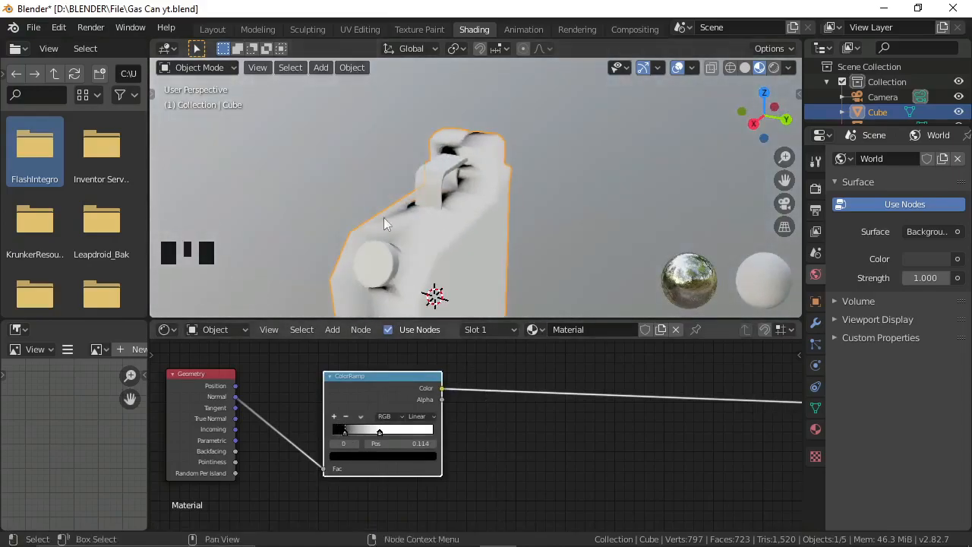
Add a Gamma node and insert it on the link coming out of the ColorRamp's Color output
scroll(490, 455, down, 1)
middle_drag(529, 427, 452, 444)
key(shift+a)
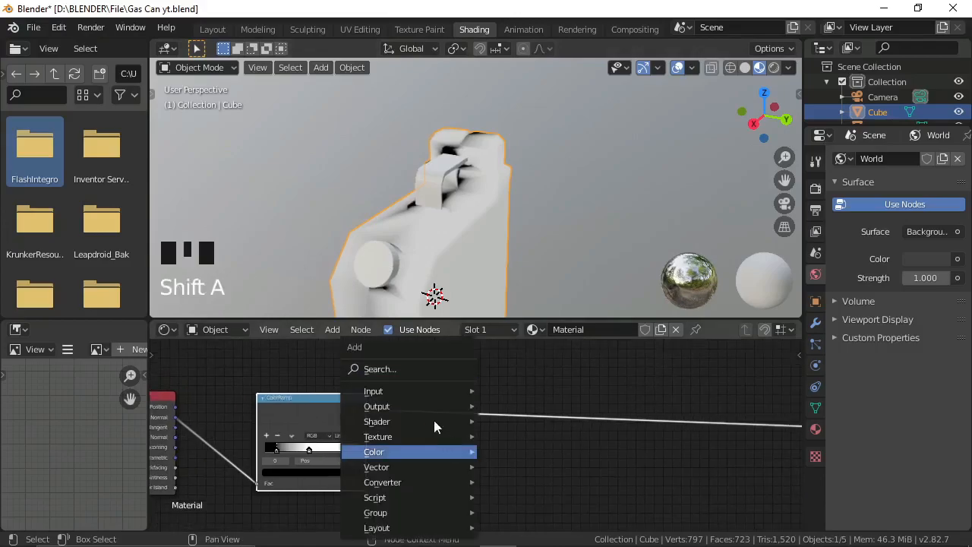
click(415, 369)
text(ga)
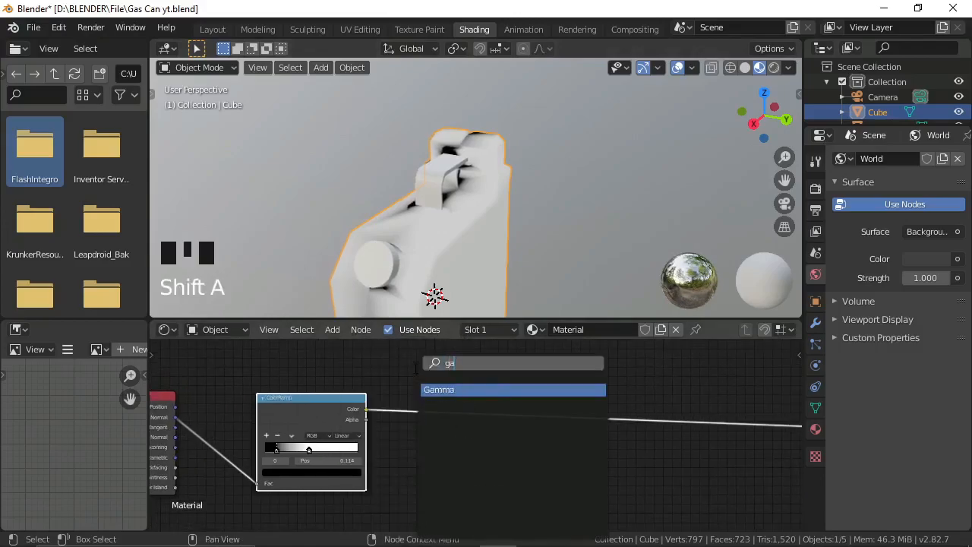
text(m)
click(448, 390)
drag(477, 399, 457, 393)
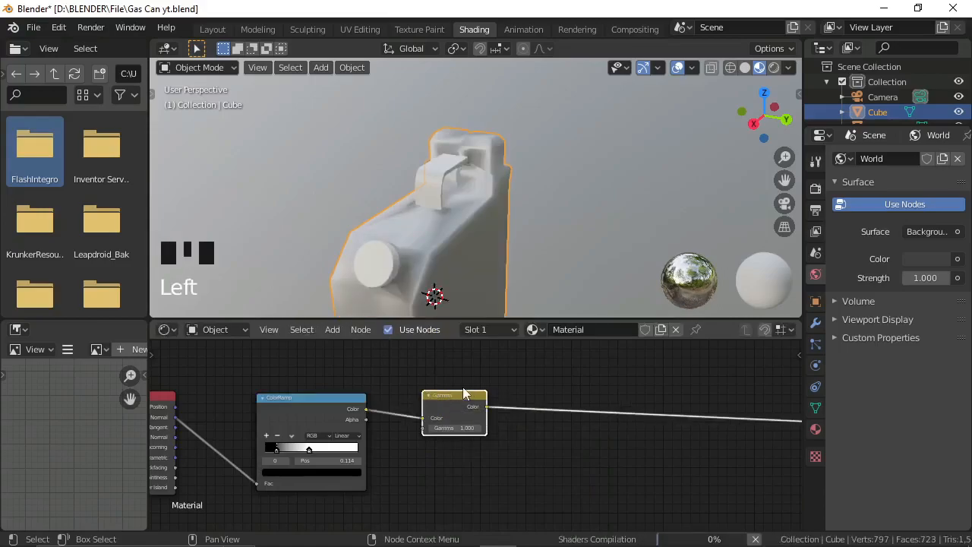
mouse_move(410, 183)
middle_down()
mouse_move(477, 159)
mouse_move(466, 189)
mouse_move(420, 219)
middle_up()
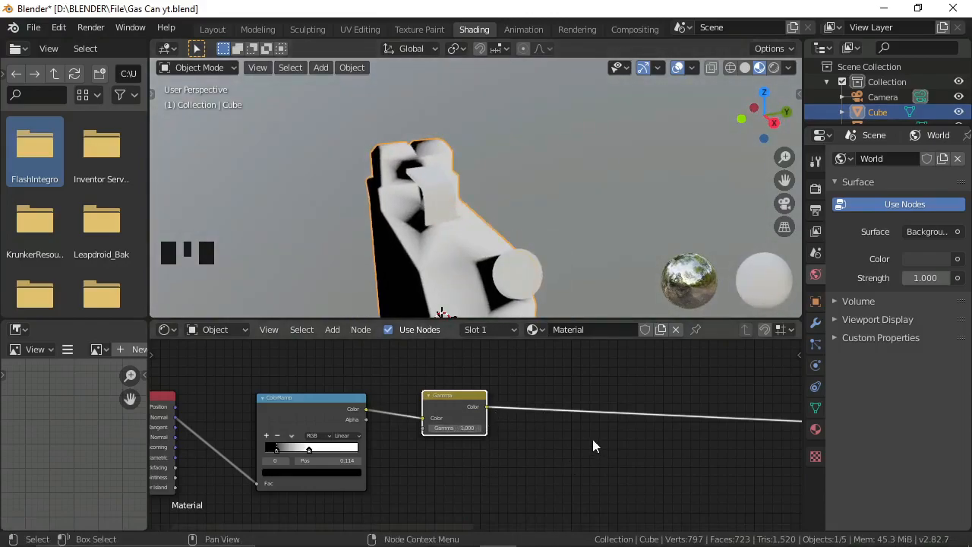
Add another Noise Texture node and place it directly below the Gamma node
key(shift+a)
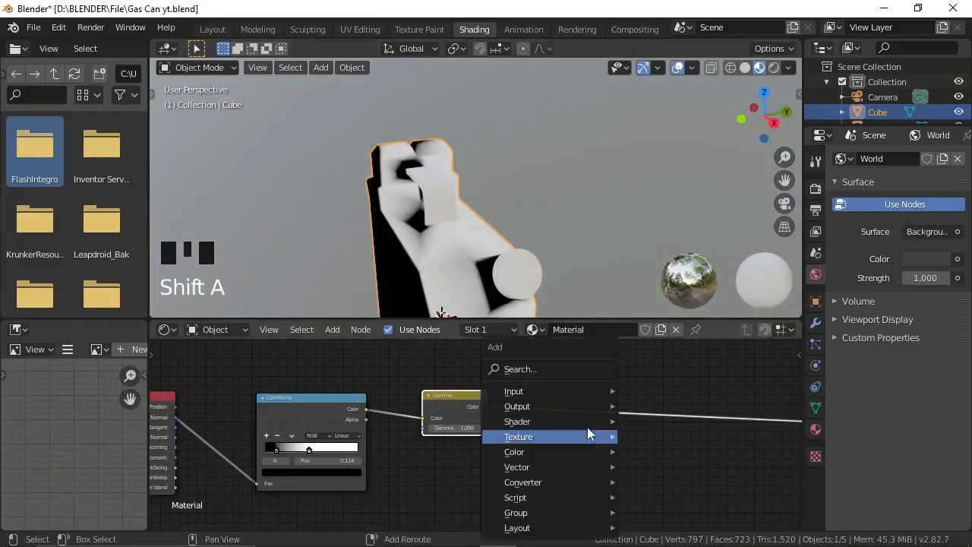
click(535, 367)
text(noi)
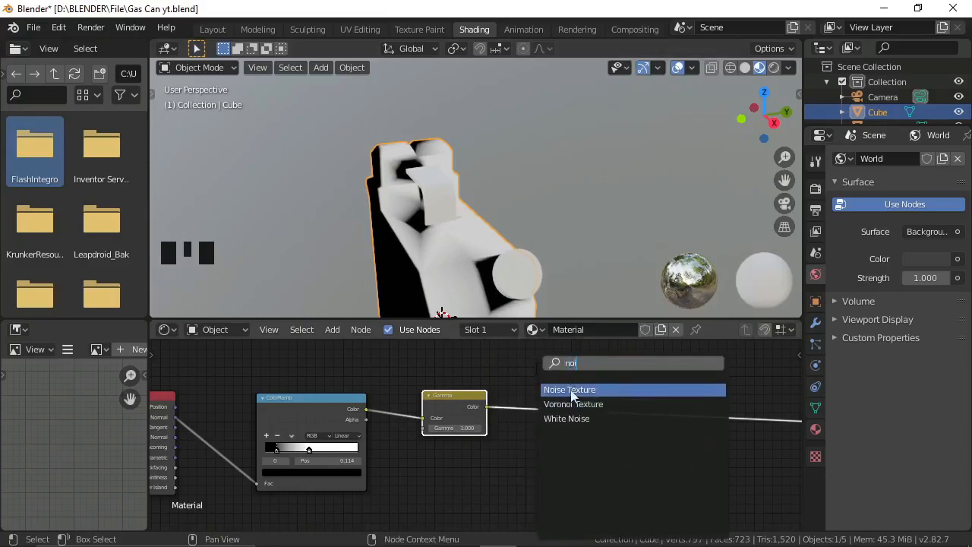
click(570, 389)
middle_drag(555, 417, 522, 430)
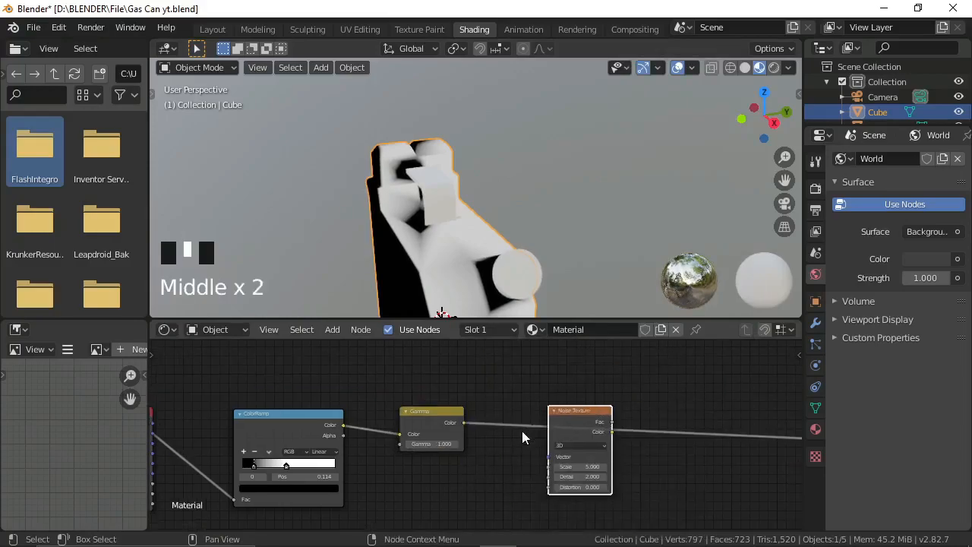
drag(571, 411, 537, 464)
middle_drag(537, 449, 556, 417)
drag(516, 435, 578, 396)
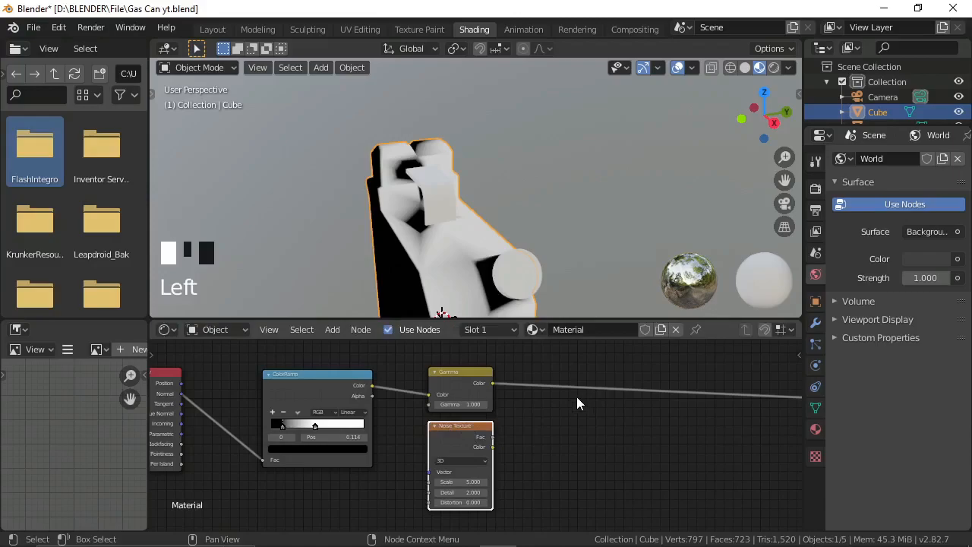
key(shift+a)
mouse_move(563, 388)
click(529, 370)
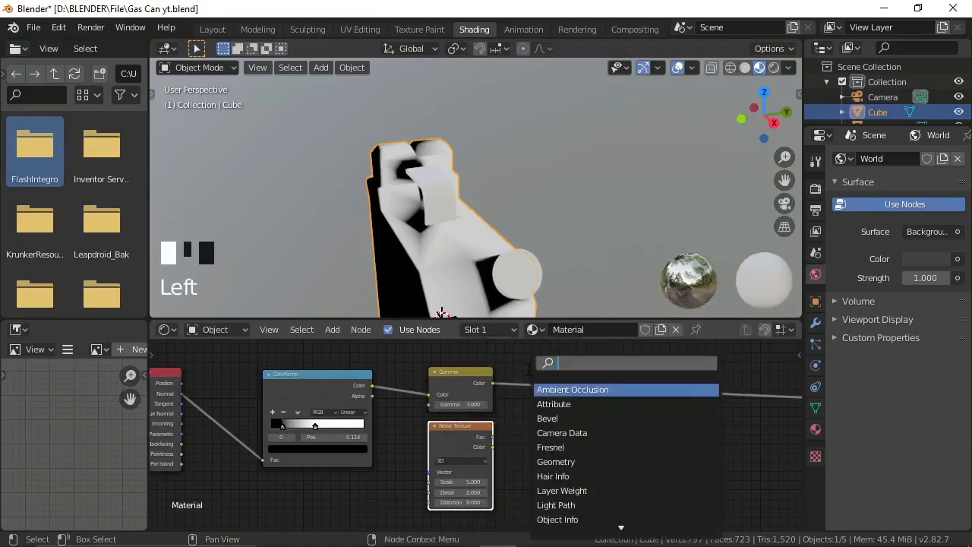
text(m)
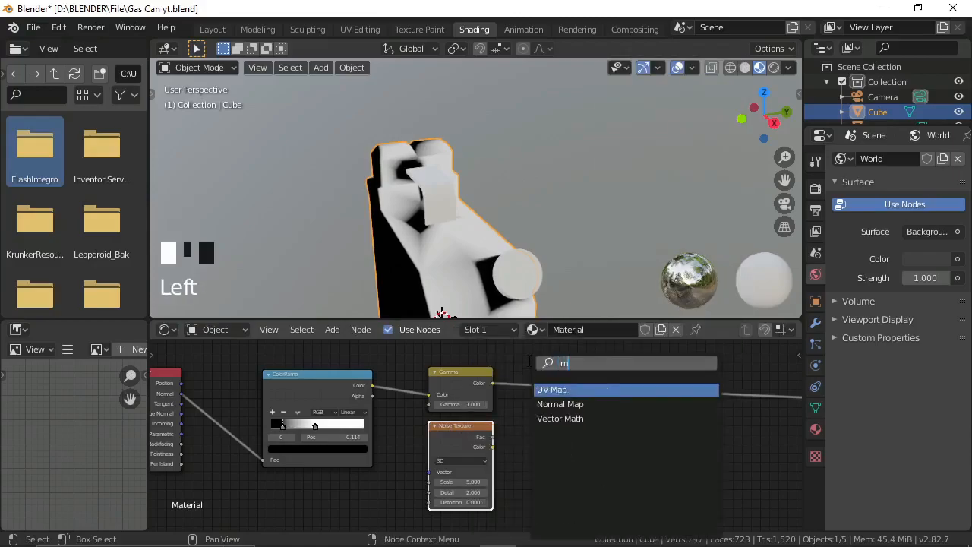
click(584, 425)
right_click(600, 415)
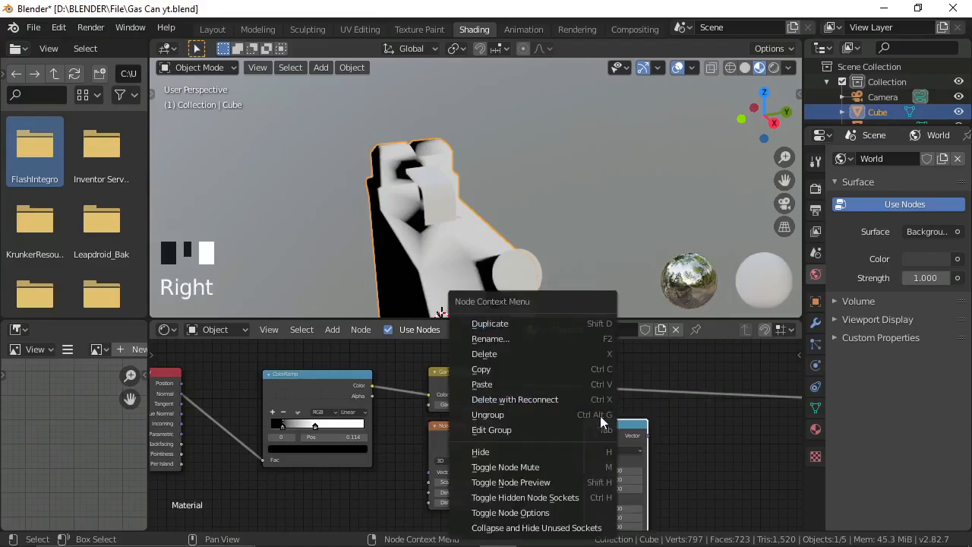
click(635, 441)
key(Delete)
Add a Math node and insert it on the link coming out of the Gamma node
key(shift+a)
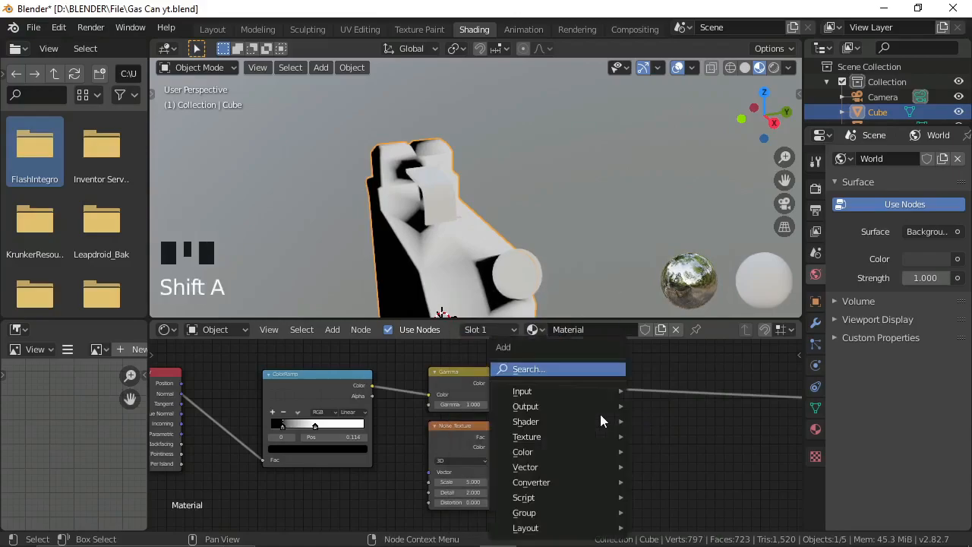
click(577, 375)
text(maa)
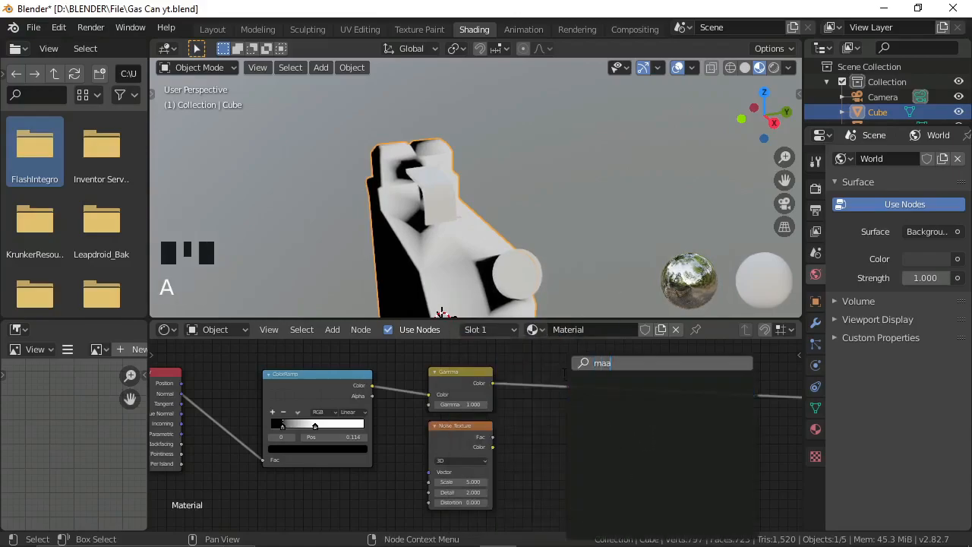
key(BackSpace)
key(BackSpace)
key(BackSpace)
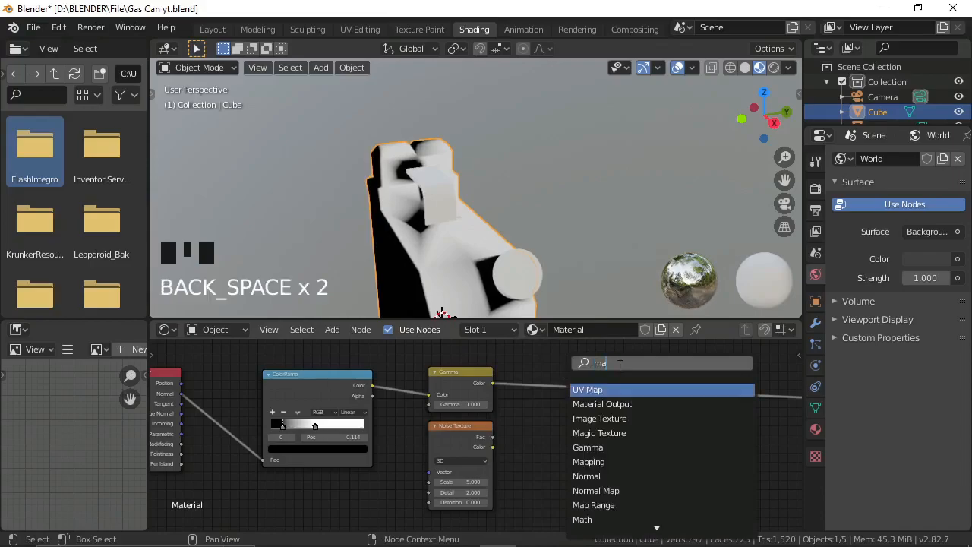
text(r)
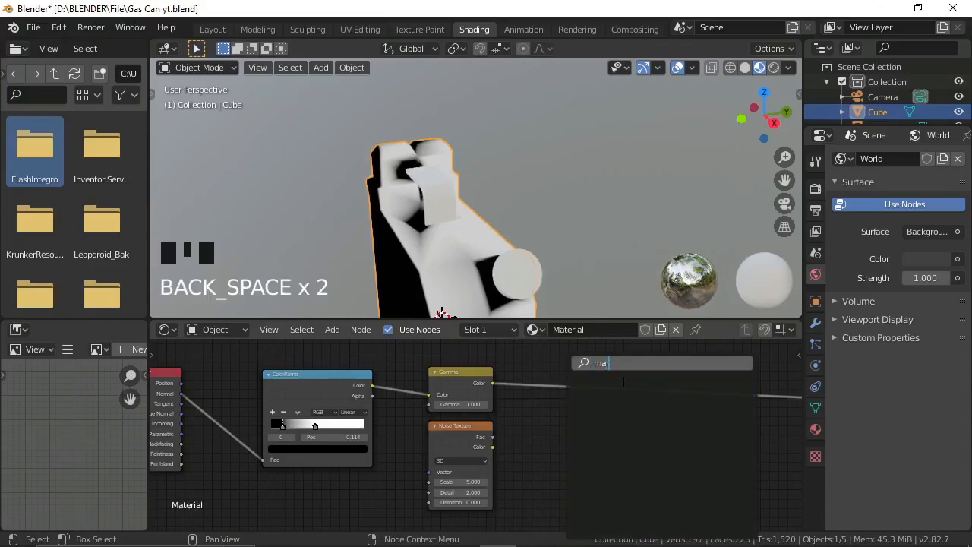
key(BackSpace)
text(th)
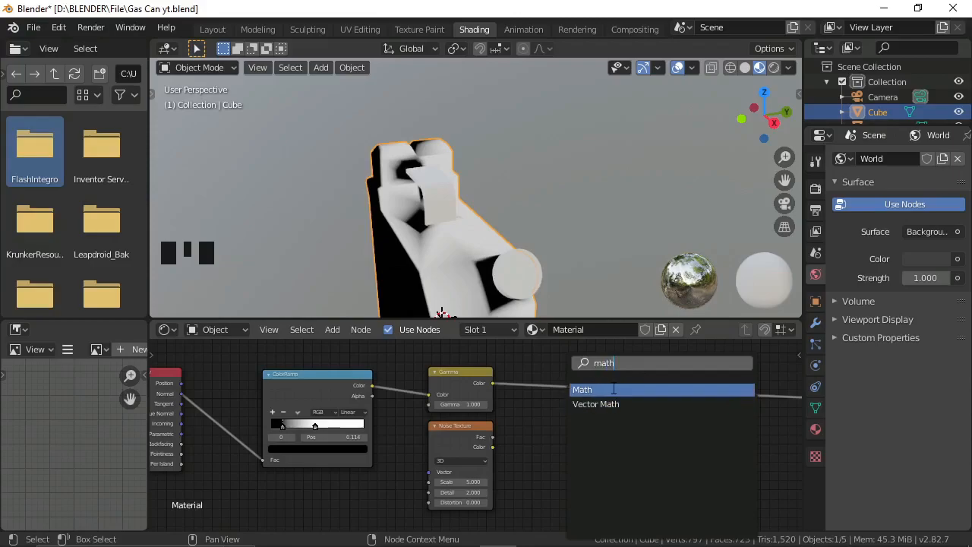
click(614, 389)
click(612, 430)
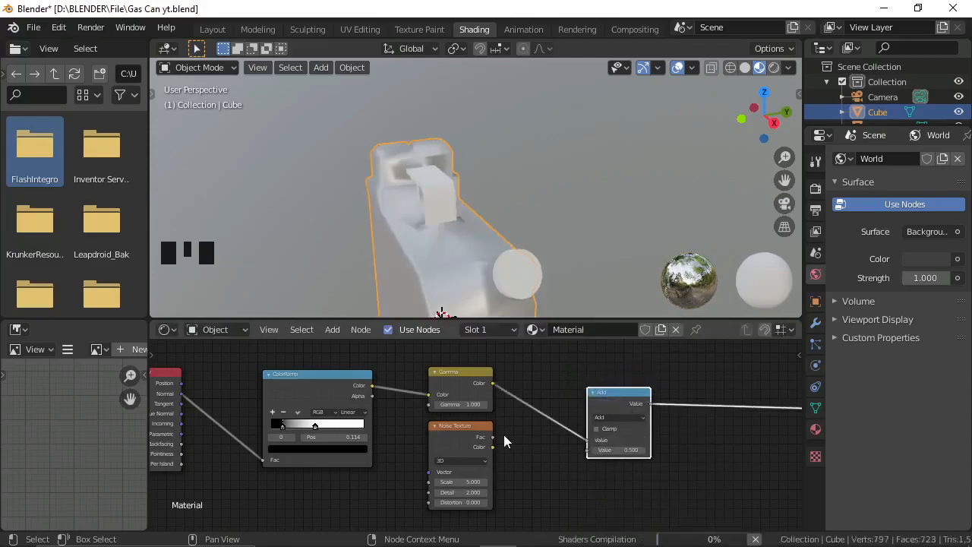
Connect the new Noise Texture's Fac output to the second Value input of the Math node
drag(497, 441, 583, 448)
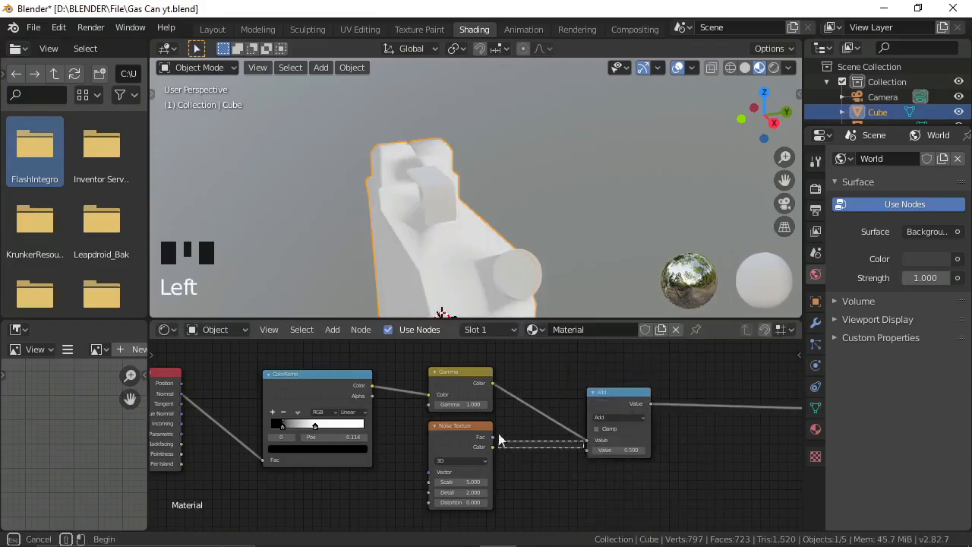
drag(500, 439, 587, 451)
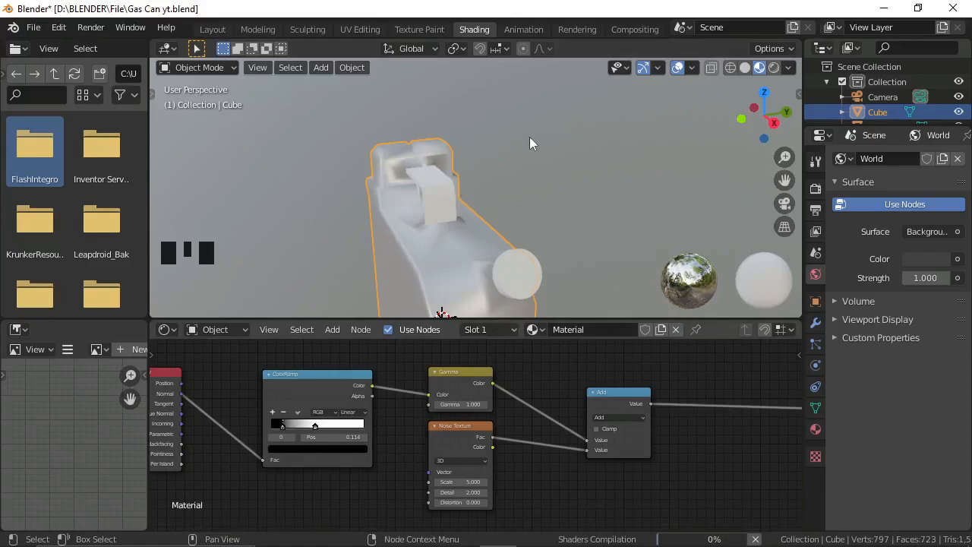
middle_drag(436, 269, 381, 282)
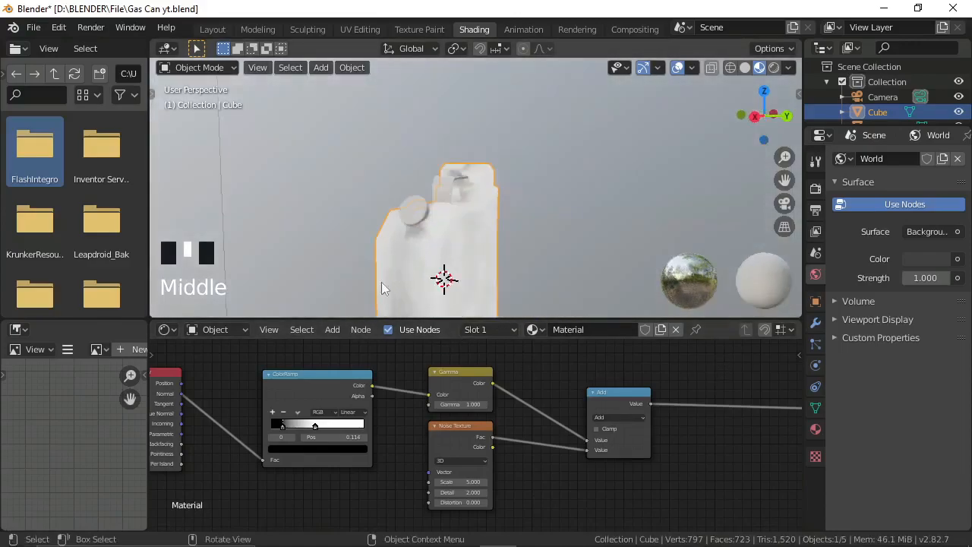
Set the Math node's operation to Multiply and check the resulting mask on the can
scroll(694, 436, up, 6)
middle_drag(694, 436, 432, 404)
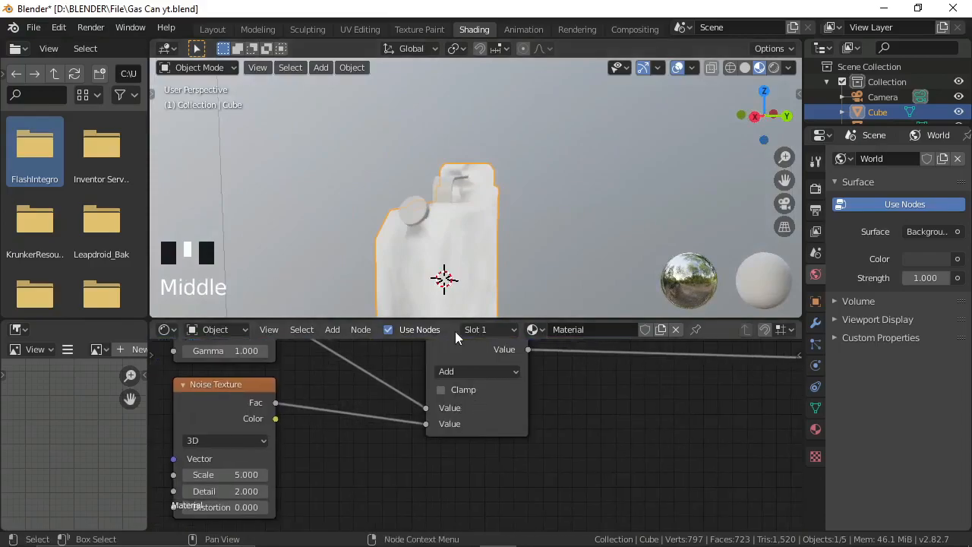
click(455, 372)
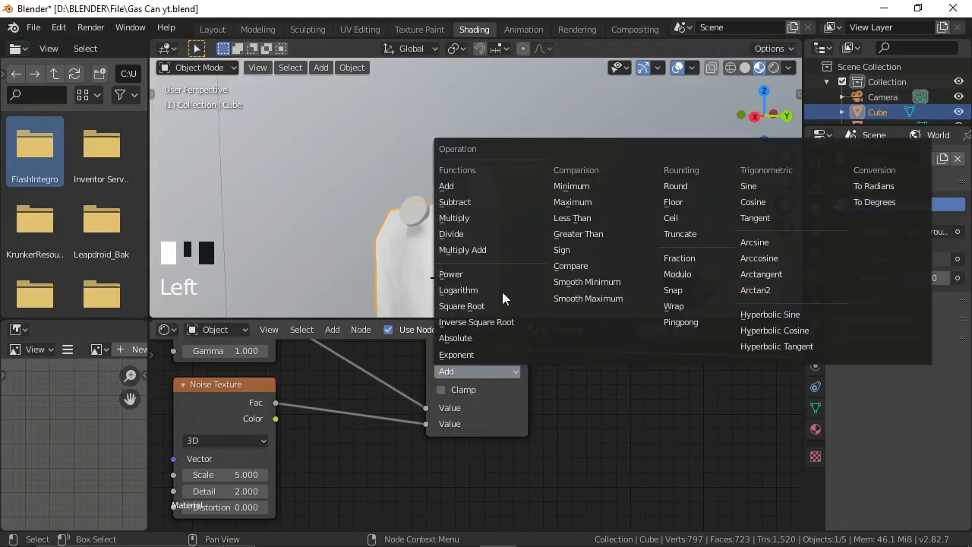
click(456, 218)
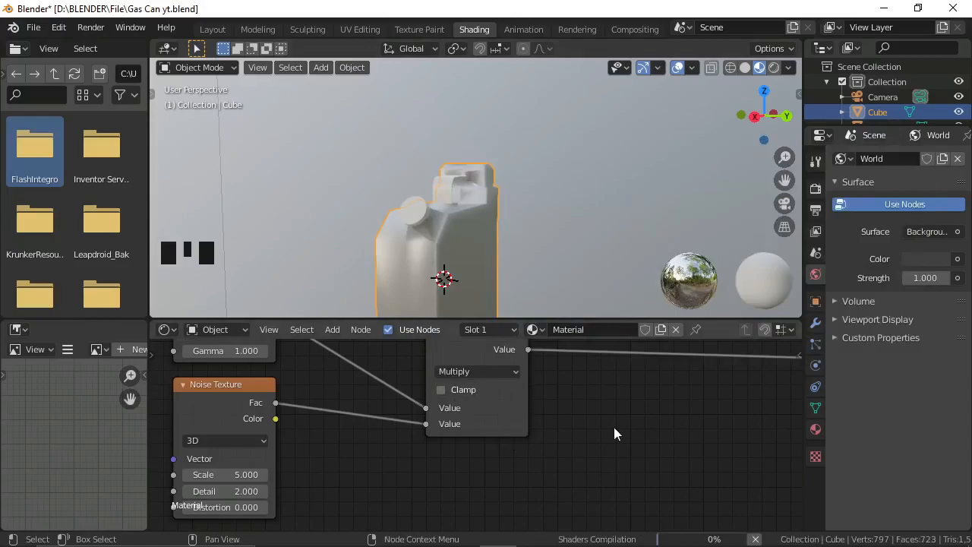
mouse_move(714, 531)
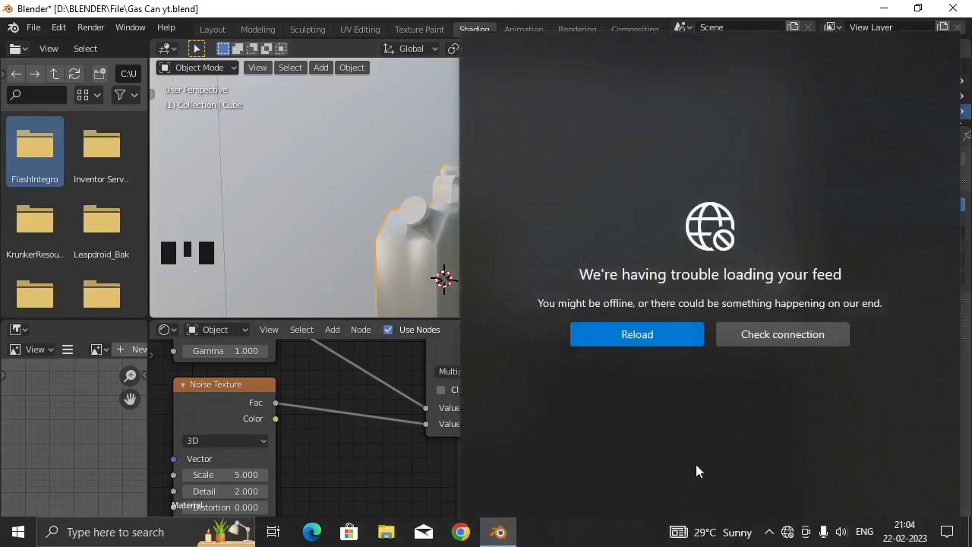
click(545, 472)
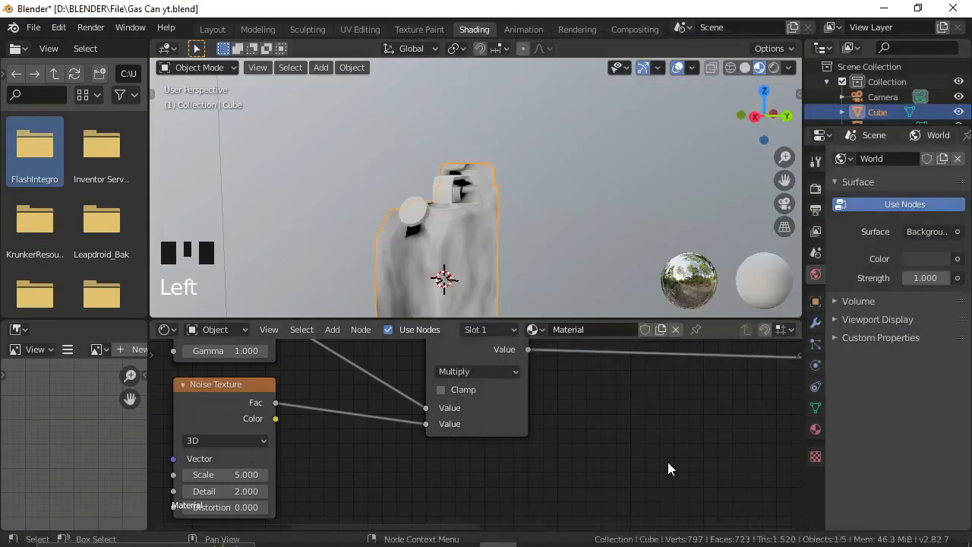
middle_drag(460, 204, 418, 226)
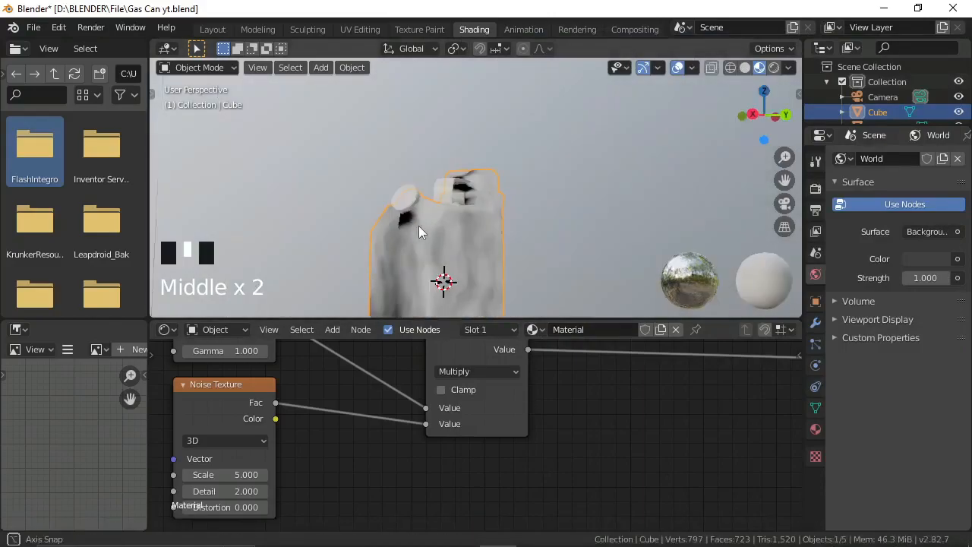
middle_drag(474, 211, 479, 205)
scroll(483, 219, down, 3)
scroll(482, 219, down, 2)
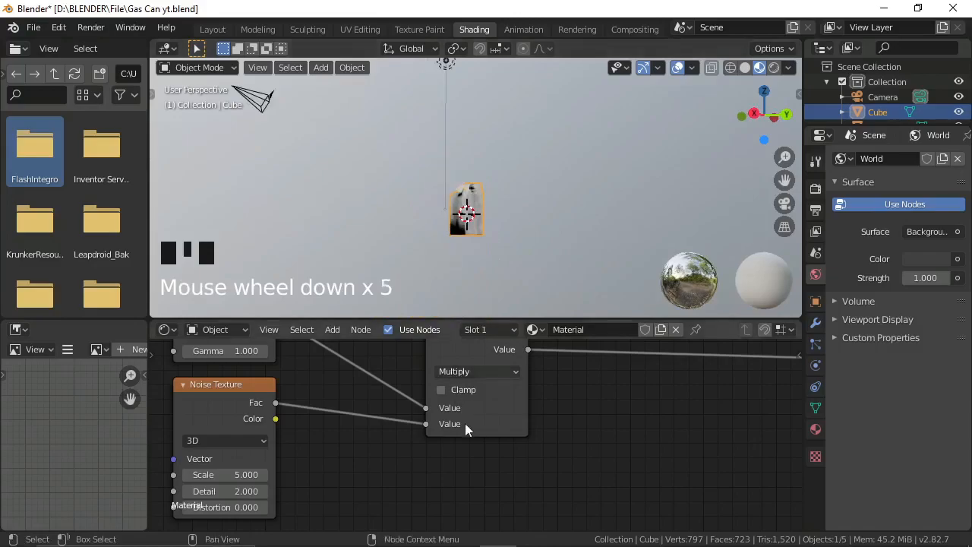
scroll(405, 410, down, 5)
middle_drag(507, 457, 441, 483)
scroll(429, 474, down, 1)
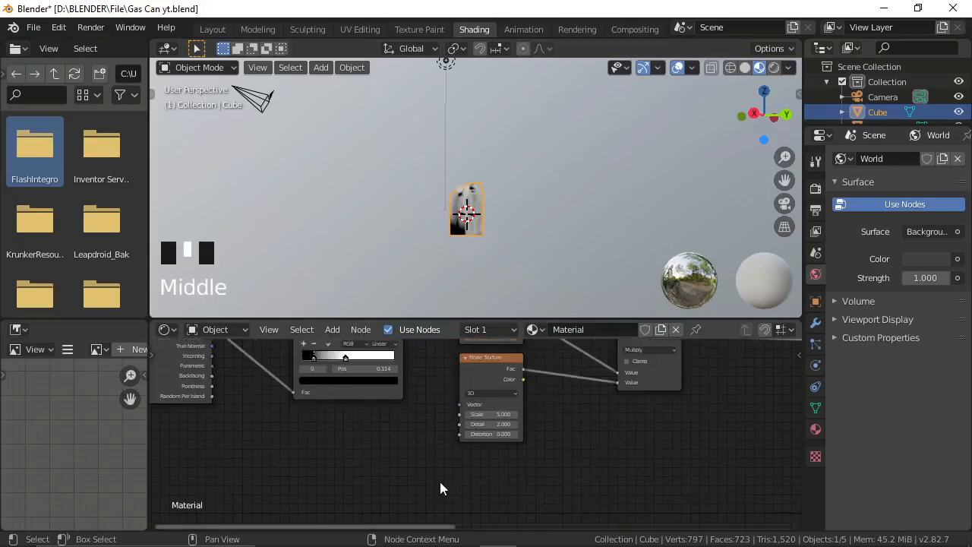
scroll(441, 474, down, 3)
middle_drag(442, 428, 447, 397)
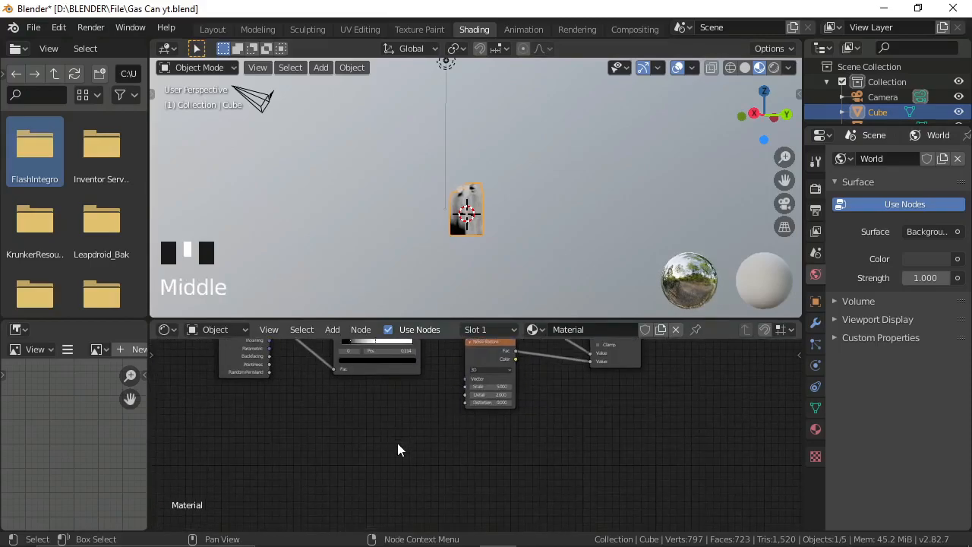
key(shift+a)
click(319, 369)
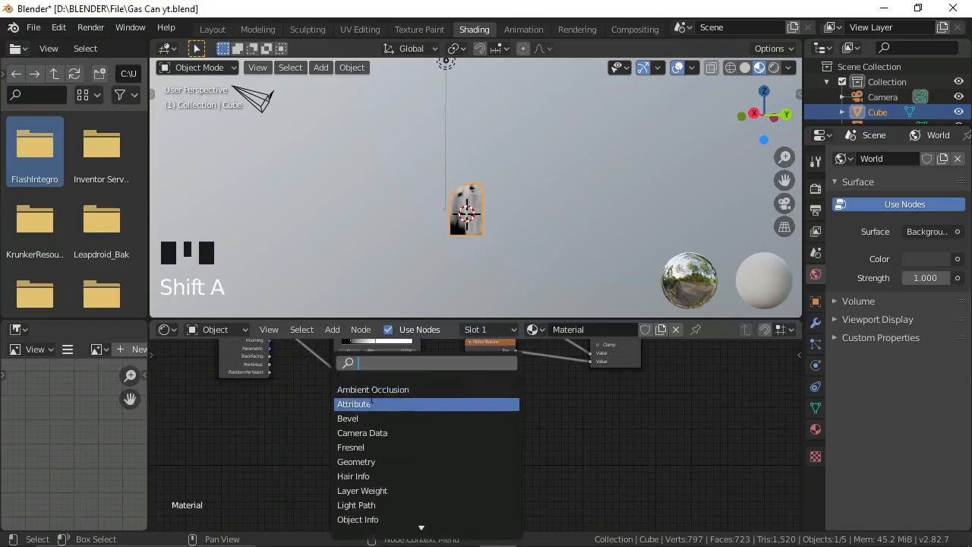
text(map)
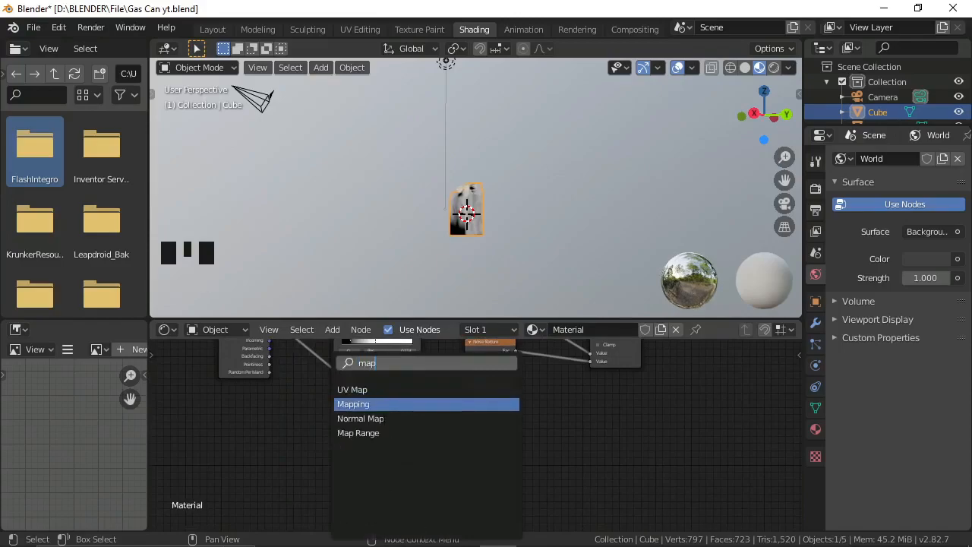
click(358, 419)
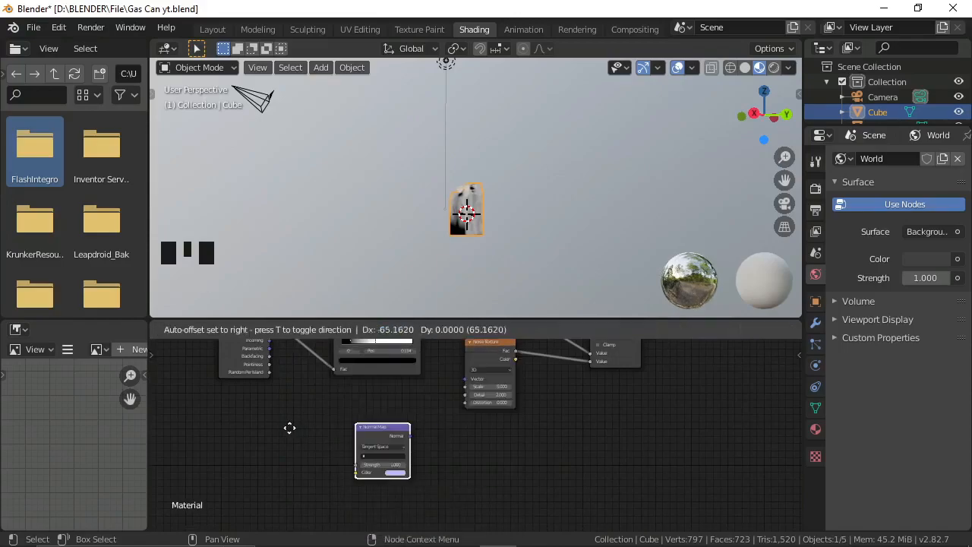
click(347, 442)
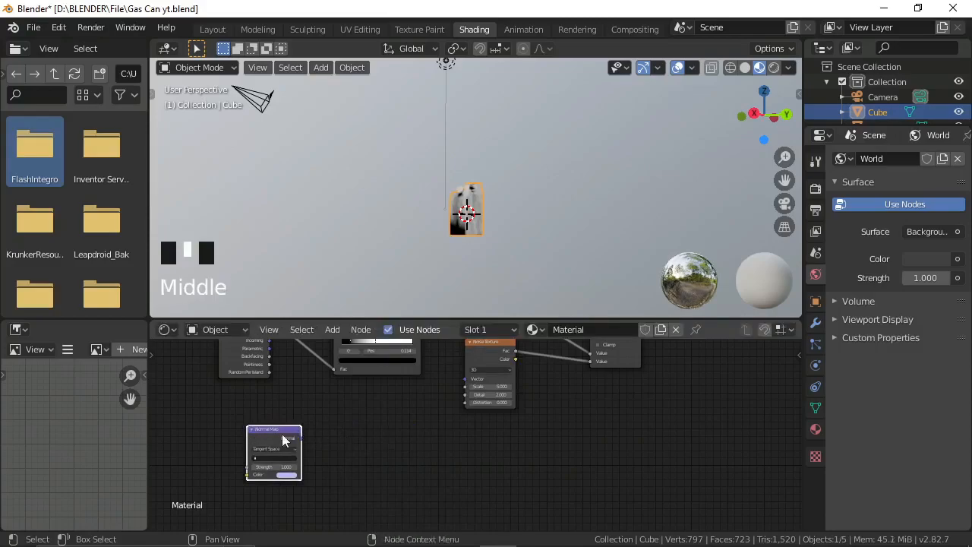
key(Delete)
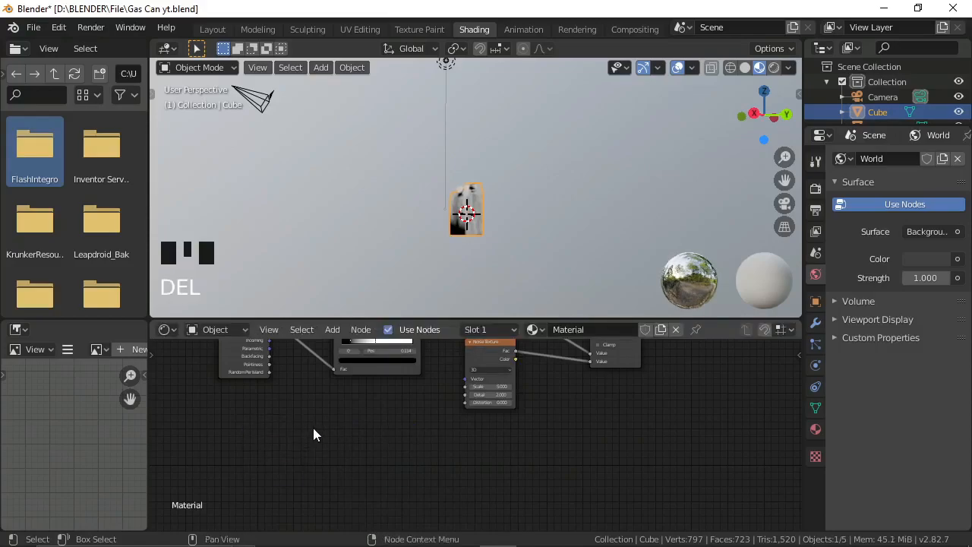
key(shift+s)
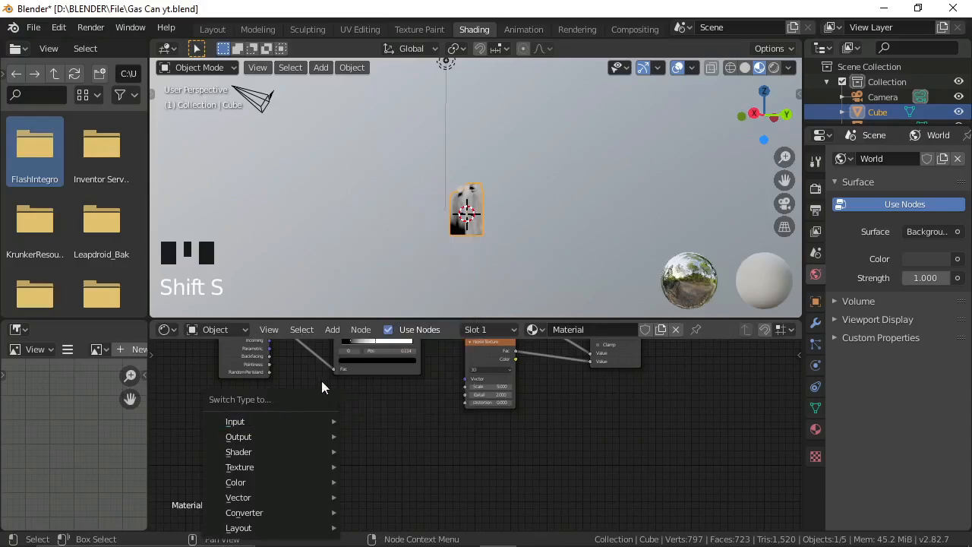
right_click(319, 380)
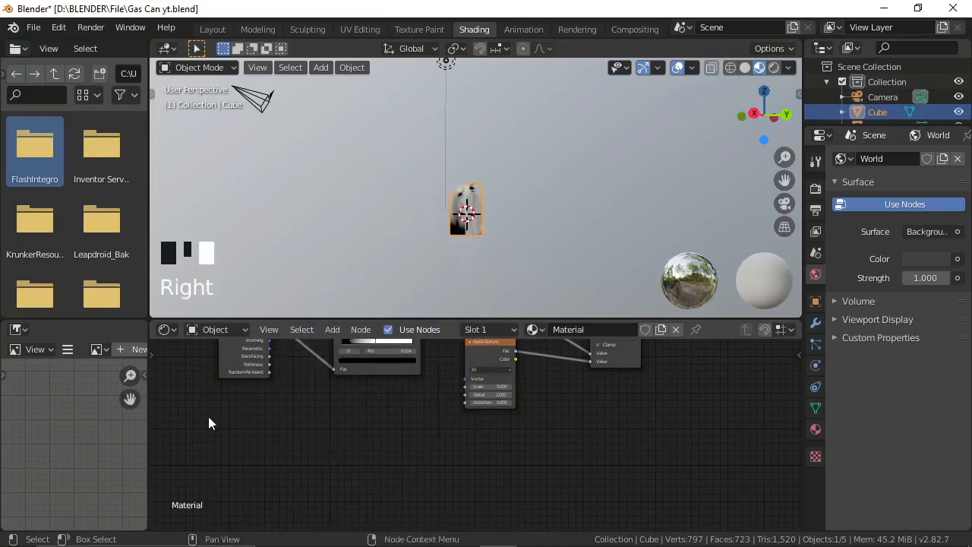
Add a Map Range node in the empty area below the Geometry node
click(248, 429)
key(shift+a)
click(182, 371)
text(ma)
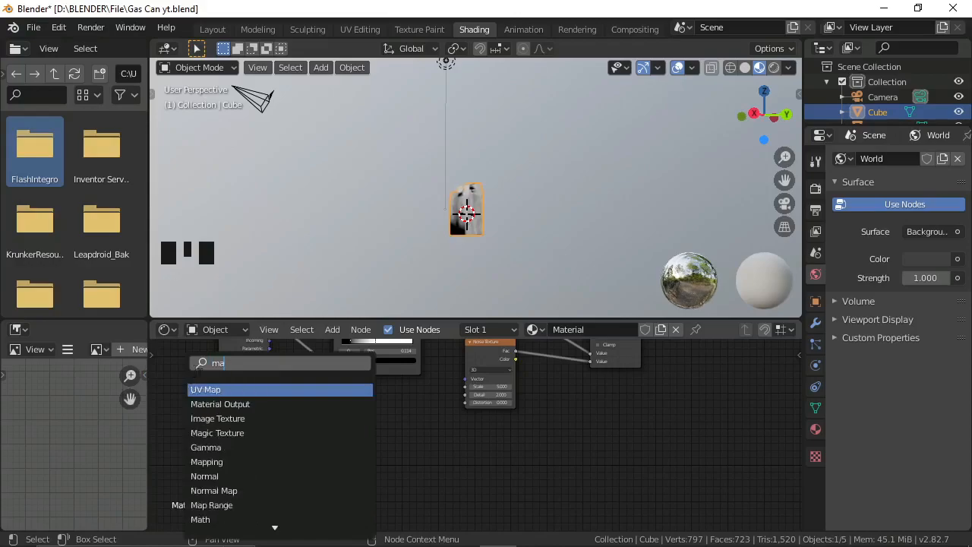
text(o)
key(BackSpace)
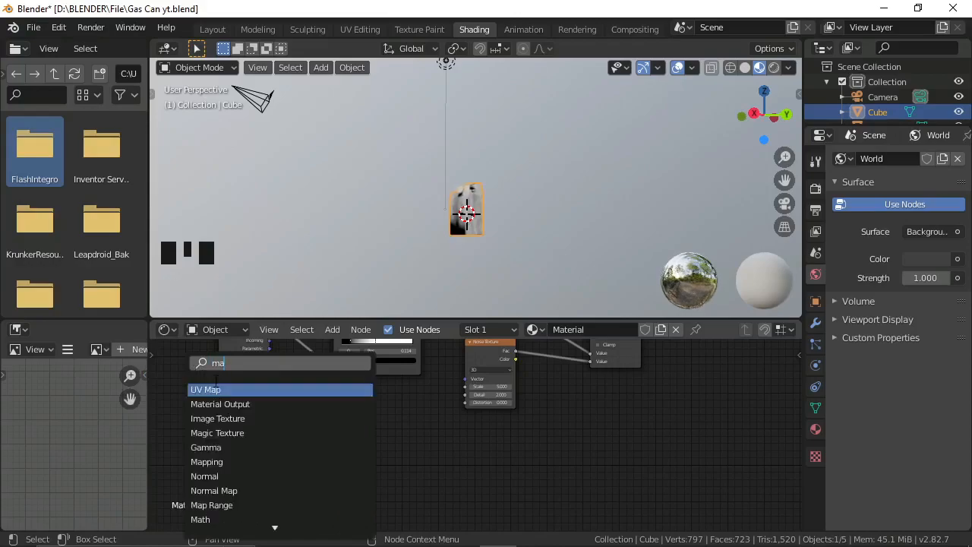
text(p)
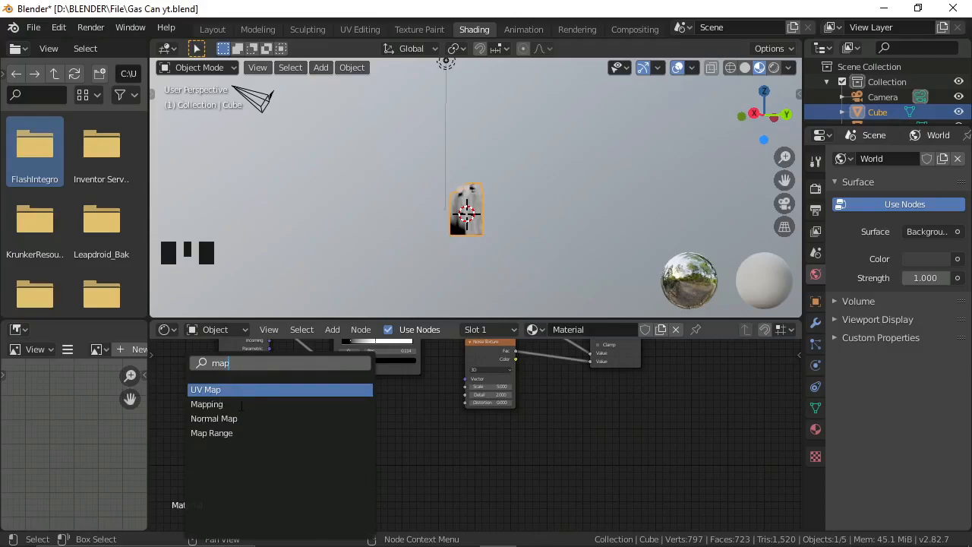
key(Down)
key(Down)
key(Down)
key(Return)
click(316, 432)
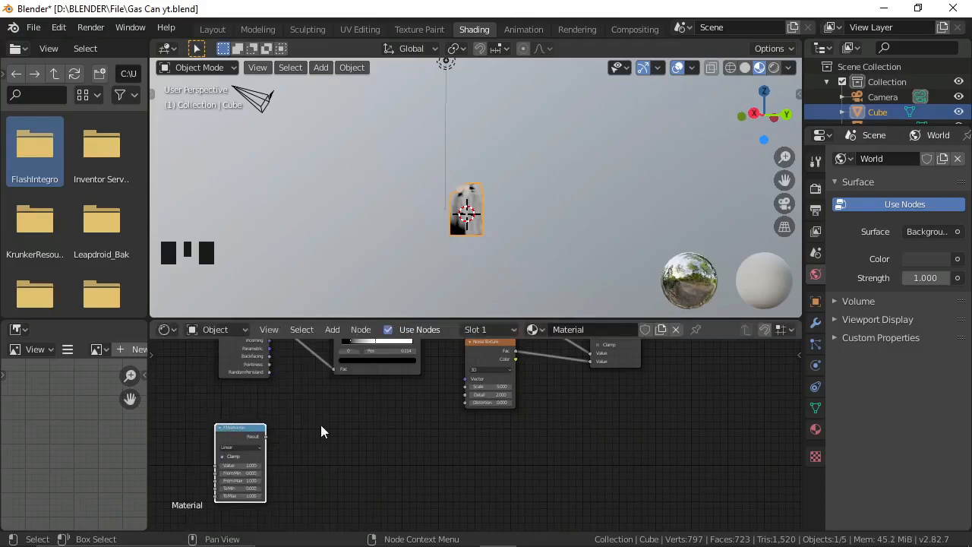
key(shift+a)
key(n)
key(o)
key(s)
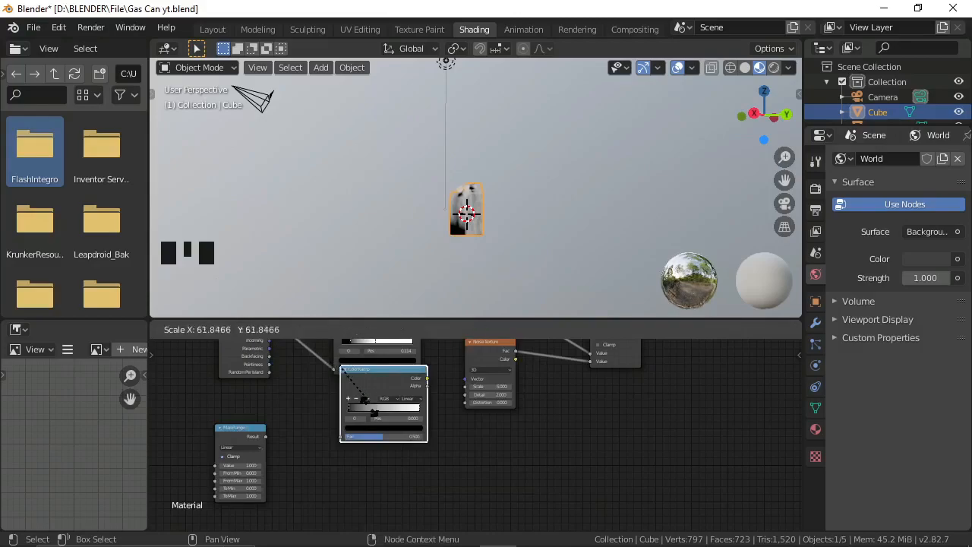
key(Escape)
Add a Noise Texture node and place it in the free space beside the Map Range node
key(shift+a)
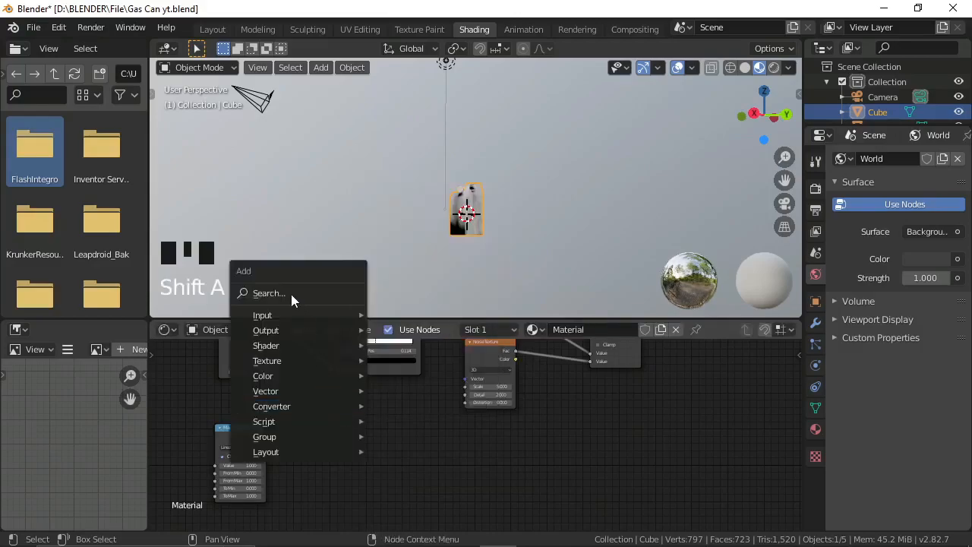
click(292, 294)
text(noi)
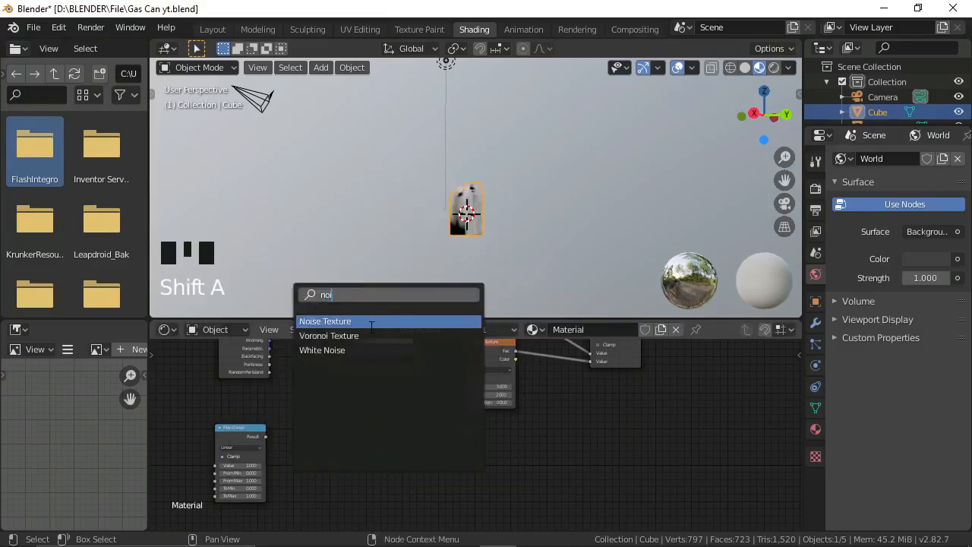
click(369, 321)
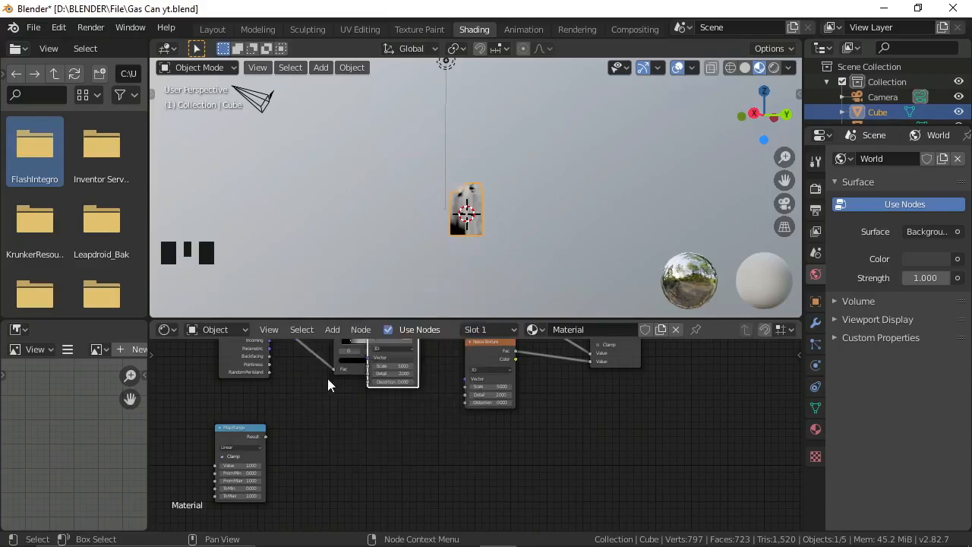
middle_click(408, 372)
scroll(445, 486, down, 3)
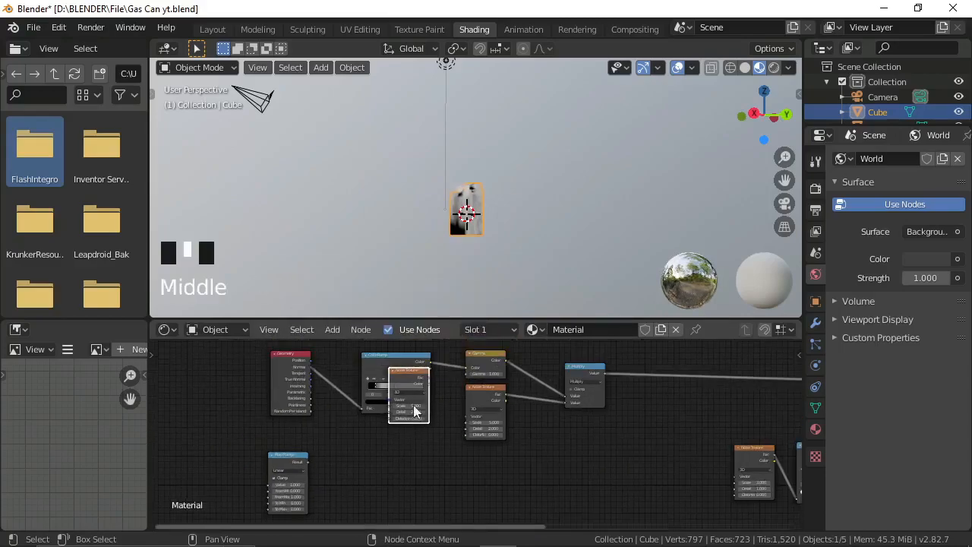
middle_drag(417, 422, 411, 406)
drag(371, 357, 380, 465)
click(418, 372)
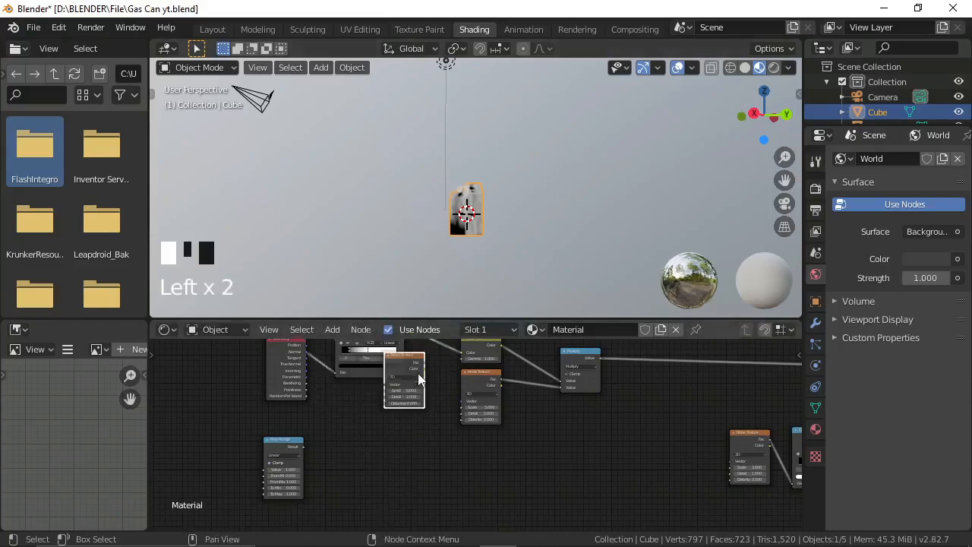
middle_click(407, 427)
drag(407, 361, 383, 415)
key(shift+a)
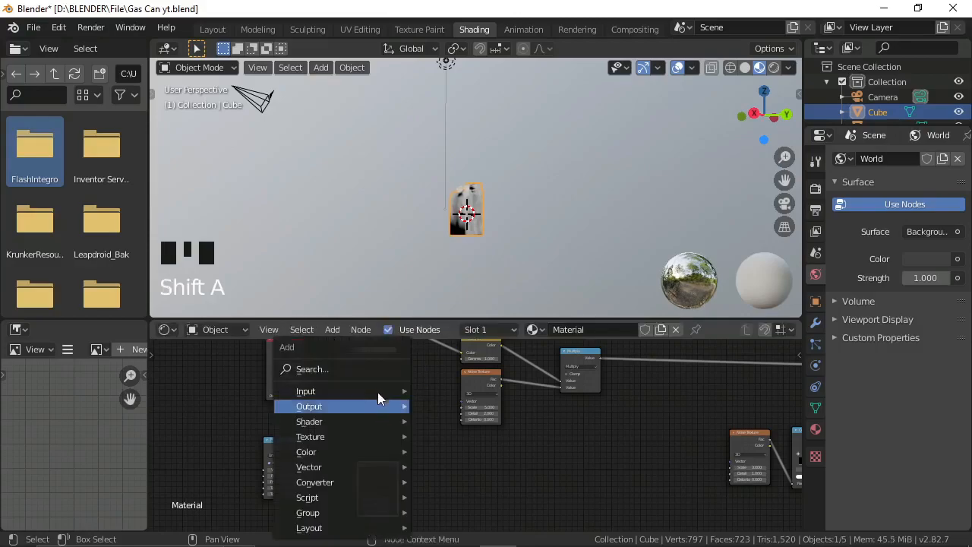
click(362, 368)
text(color)
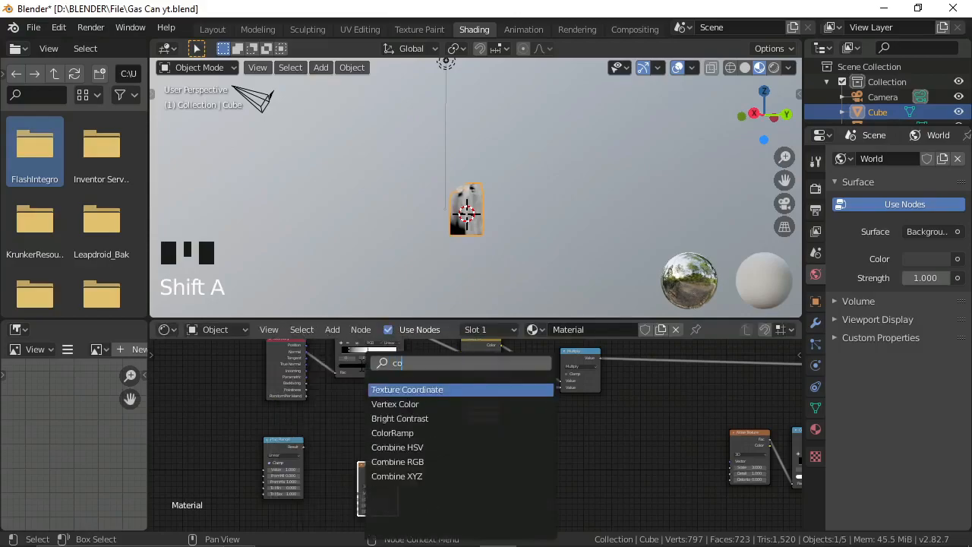
click(396, 404)
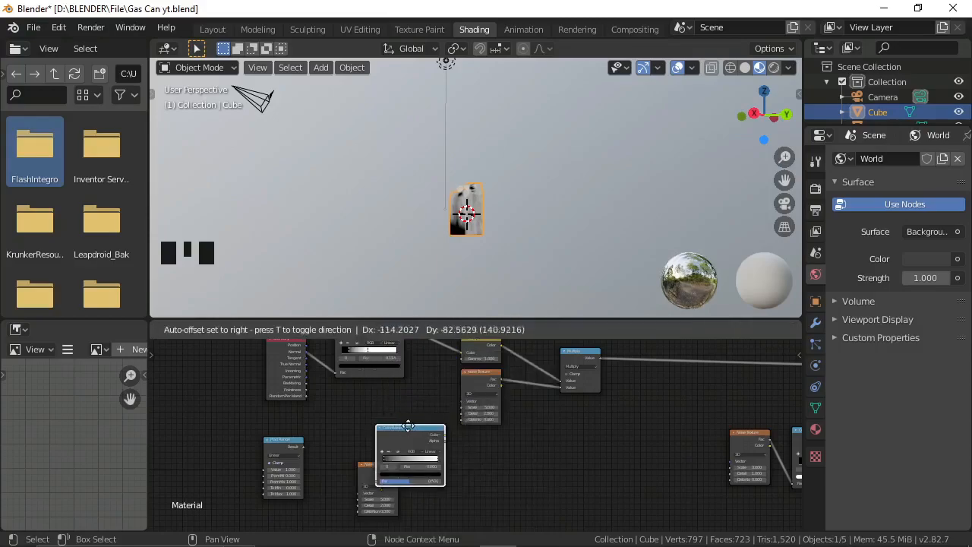
click(452, 452)
drag(384, 468, 362, 438)
middle_drag(361, 437, 402, 458)
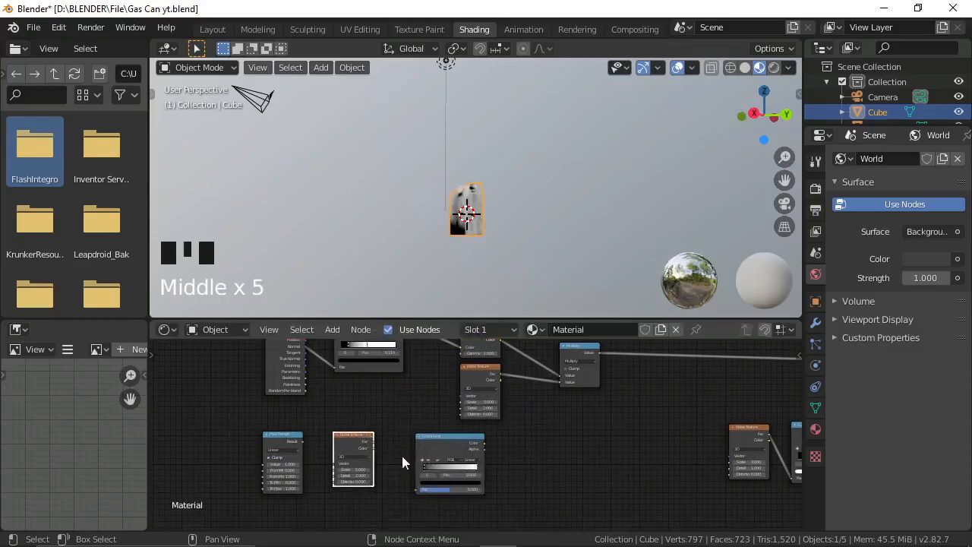
scroll(337, 431, up, 6)
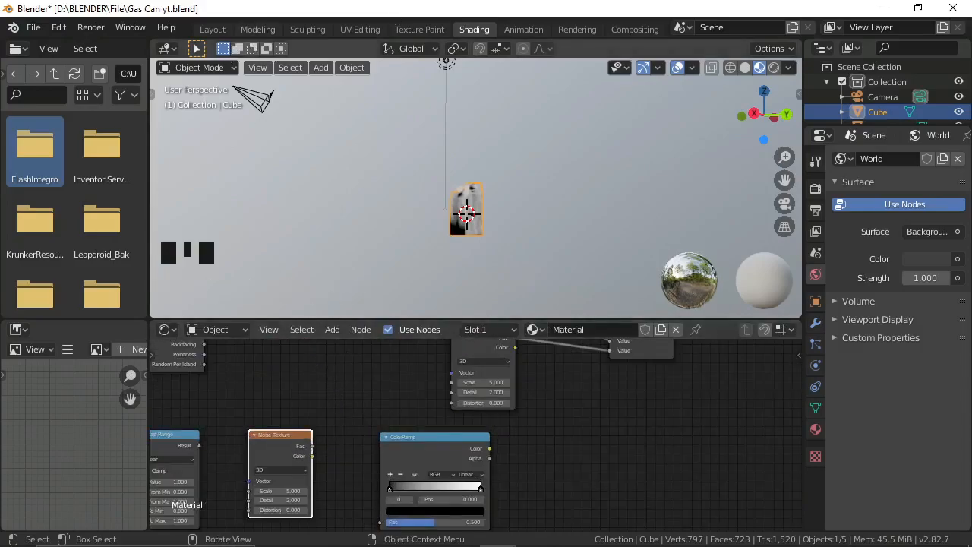
mouse_move(609, 513)
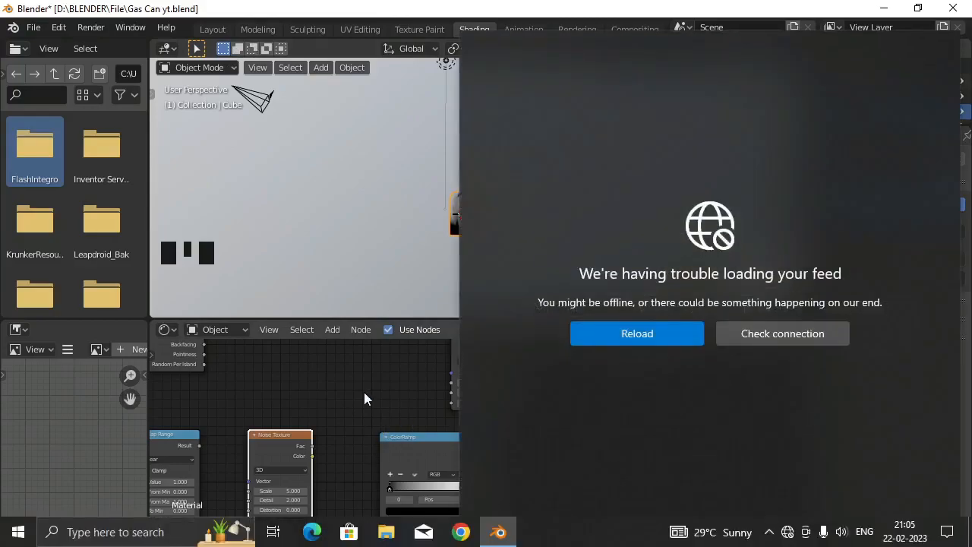
click(362, 391)
scroll(404, 407, down, 1)
middle_drag(404, 407, 597, 438)
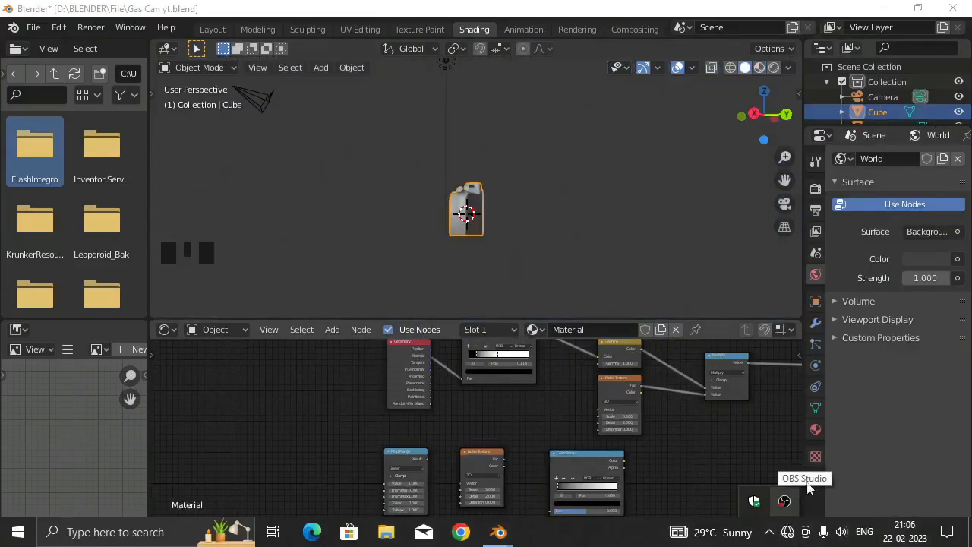
click(410, 420)
middle_drag(422, 423, 579, 410)
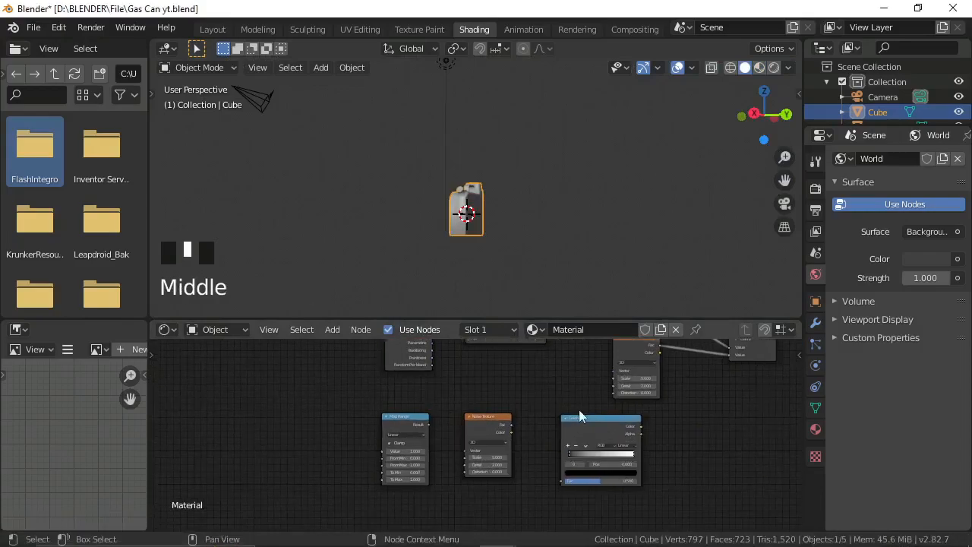
triple_click(584, 429)
key(Delete)
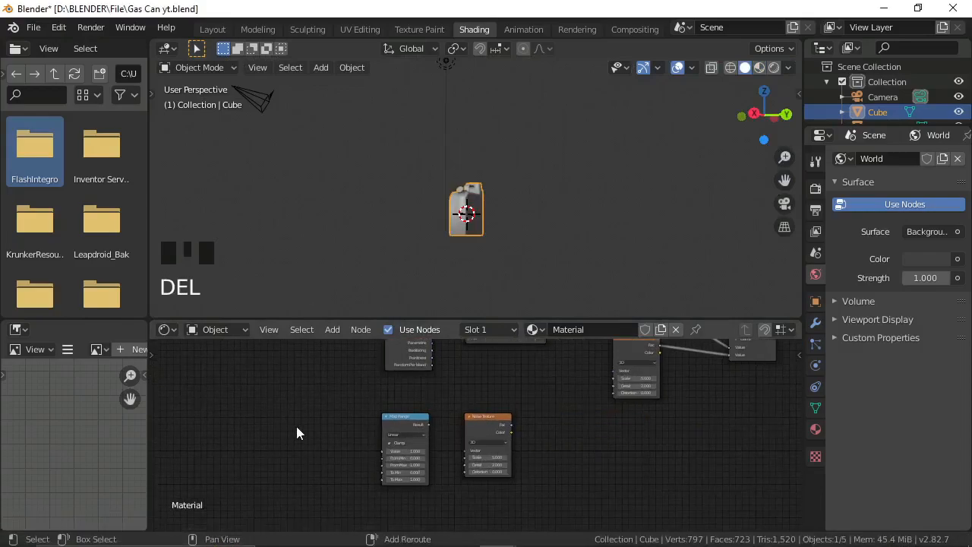
Add a Bevel node to the right of the Map Range node, with the new Noise Texture node moved to Map Range's left
key(shift+a)
click(242, 368)
text(b)
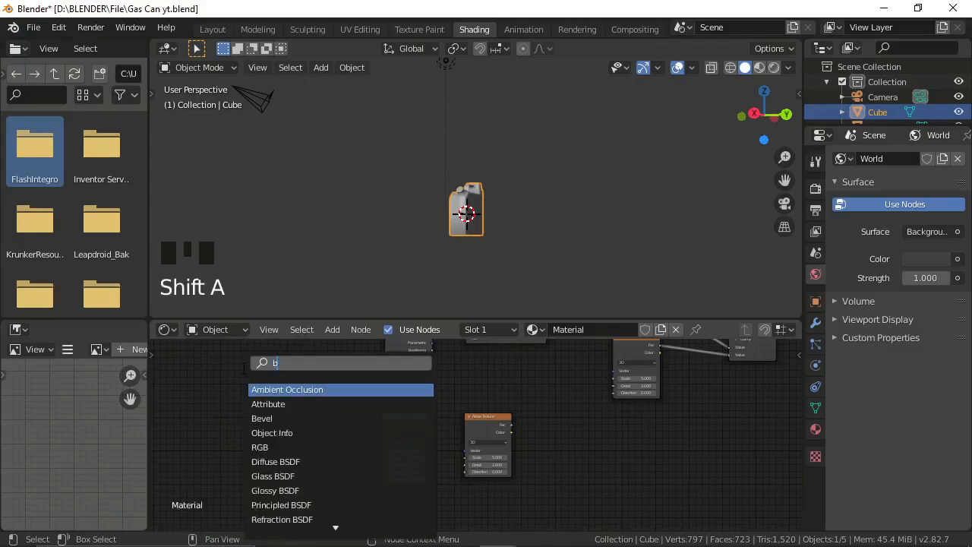
text(eve)
click(391, 390)
drag(359, 450, 322, 430)
middle_drag(403, 391, 471, 399)
drag(532, 404, 551, 400)
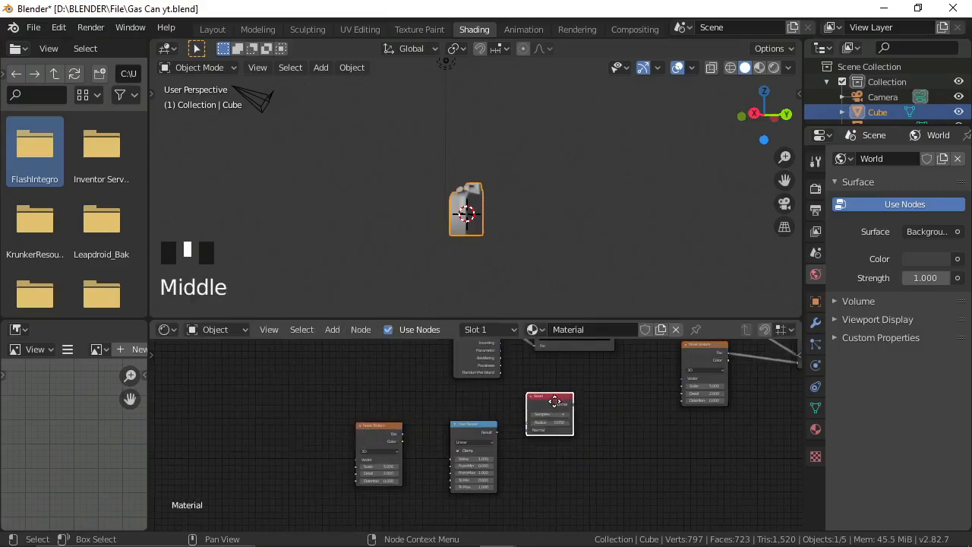
middle_drag(551, 400, 556, 400)
Connect the Noise Texture's Fac output to the Map Range's Value input and the Map Range's Result to the Bevel's Radius
drag(407, 434, 455, 458)
drag(500, 432, 532, 429)
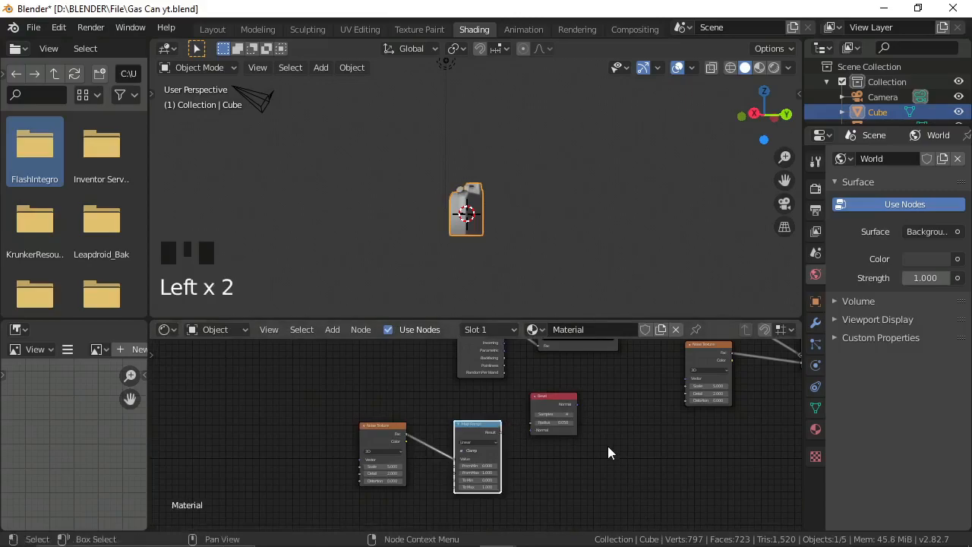
middle_drag(610, 453, 572, 436)
scroll(478, 423, up, 5)
scroll(477, 421, up, 1)
drag(474, 411, 523, 396)
click(574, 383)
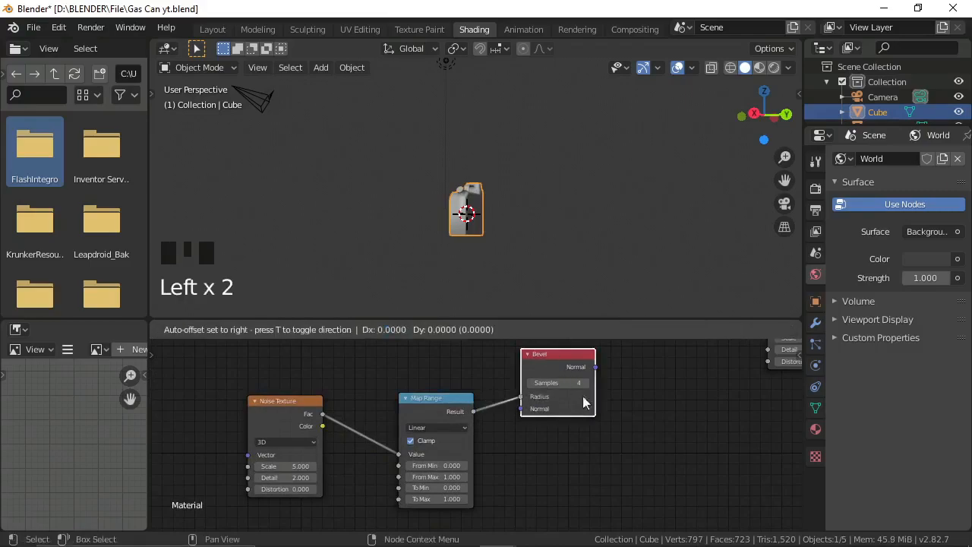
Add a Geometry node in the free space below the Bevel node
scroll(550, 421, down, 1)
middle_drag(600, 436, 528, 439)
scroll(528, 439, up, 1)
key(shift+a)
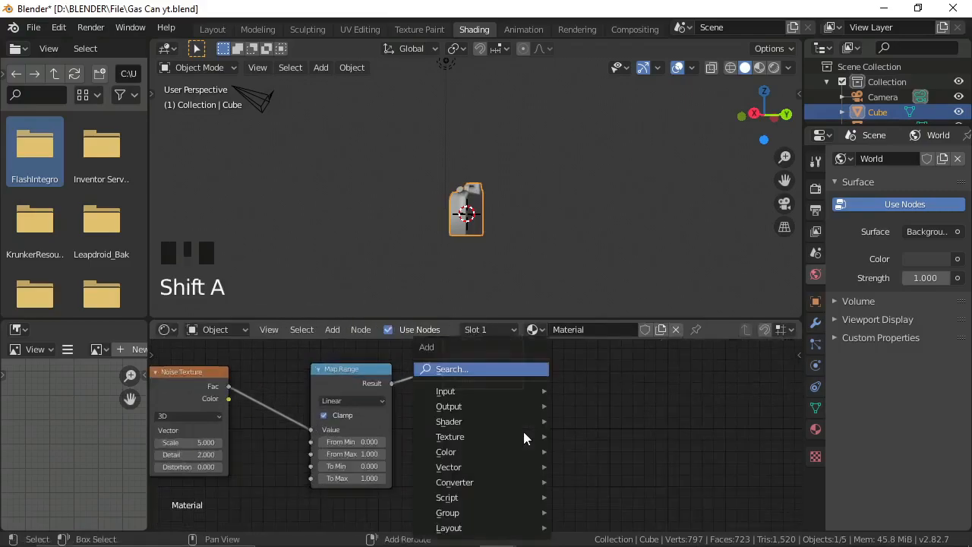
click(469, 371)
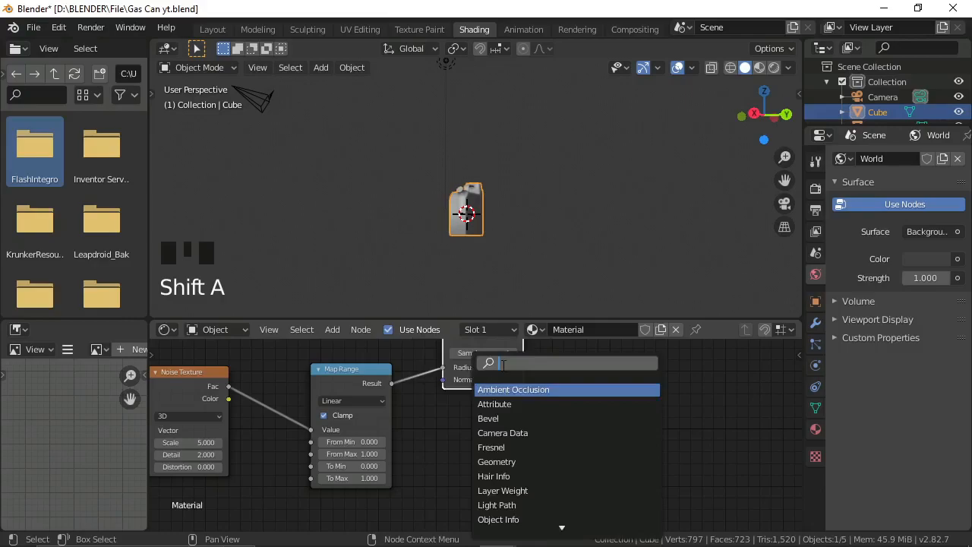
text(ge)
click(532, 389)
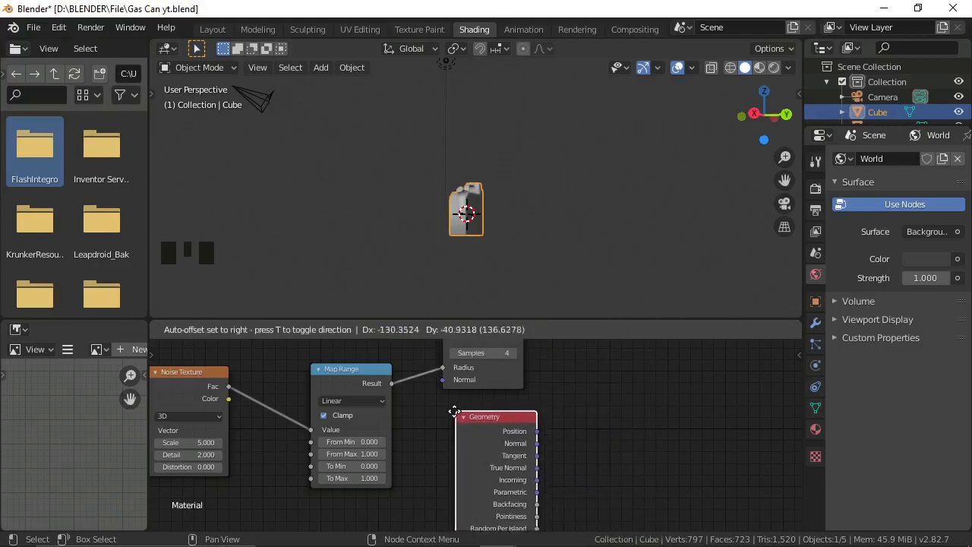
click(456, 413)
click(394, 386)
middle_drag(412, 409, 420, 417)
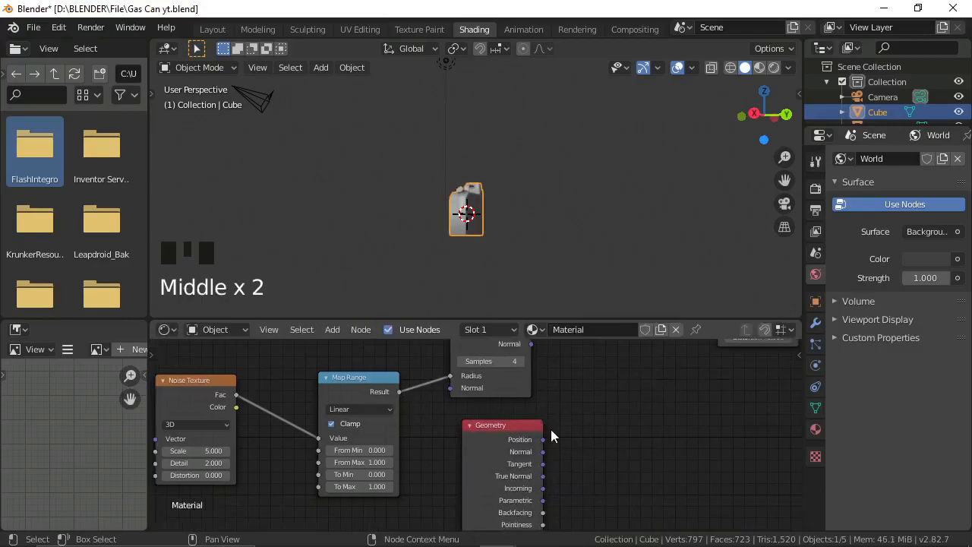
Add another Map Range node to the right of the Bevel node and connect the Bevel's Normal output to its Value input
scroll(521, 416, down, 2)
middle_drag(523, 418, 540, 425)
key(shift+a)
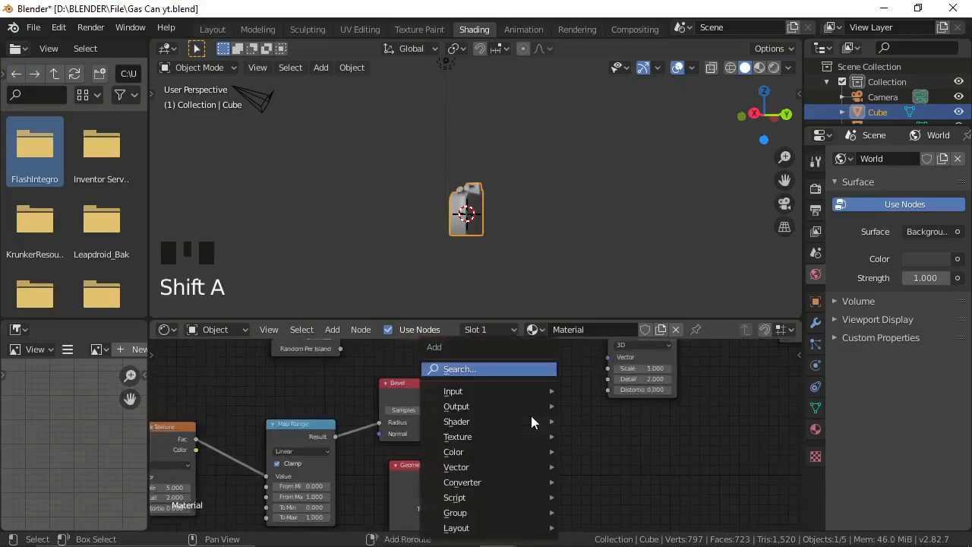
click(504, 369)
text(map)
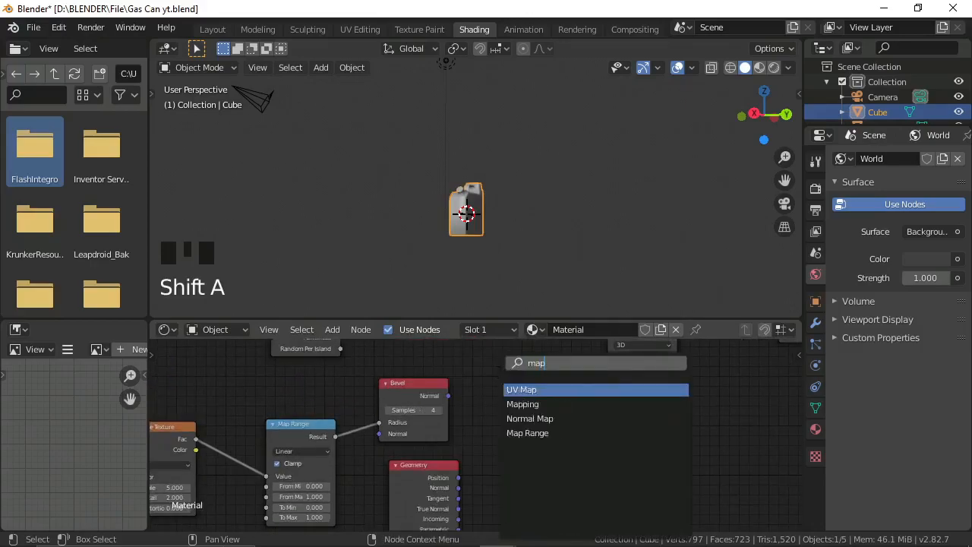
click(536, 433)
click(486, 400)
scroll(470, 402, up, 3)
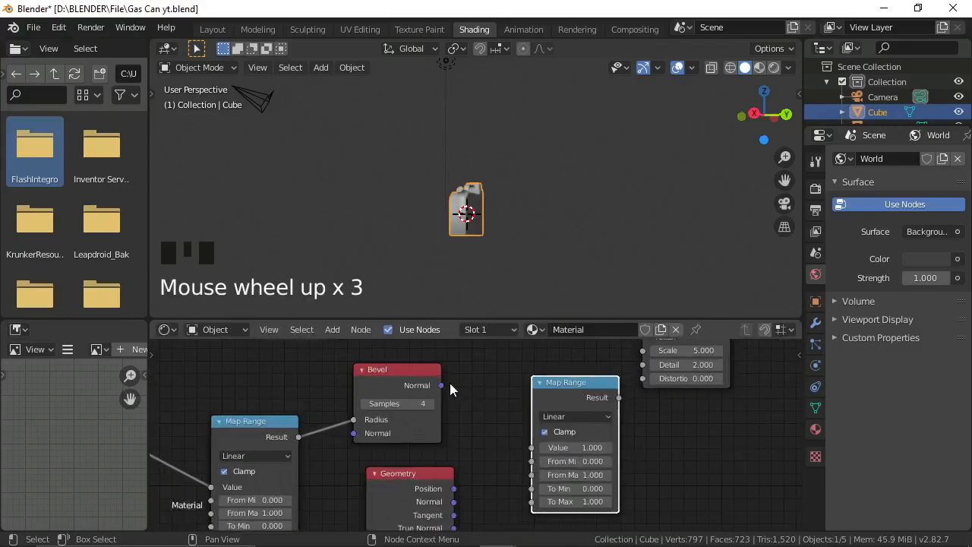
drag(442, 385, 515, 455)
middle_drag(462, 403, 457, 387)
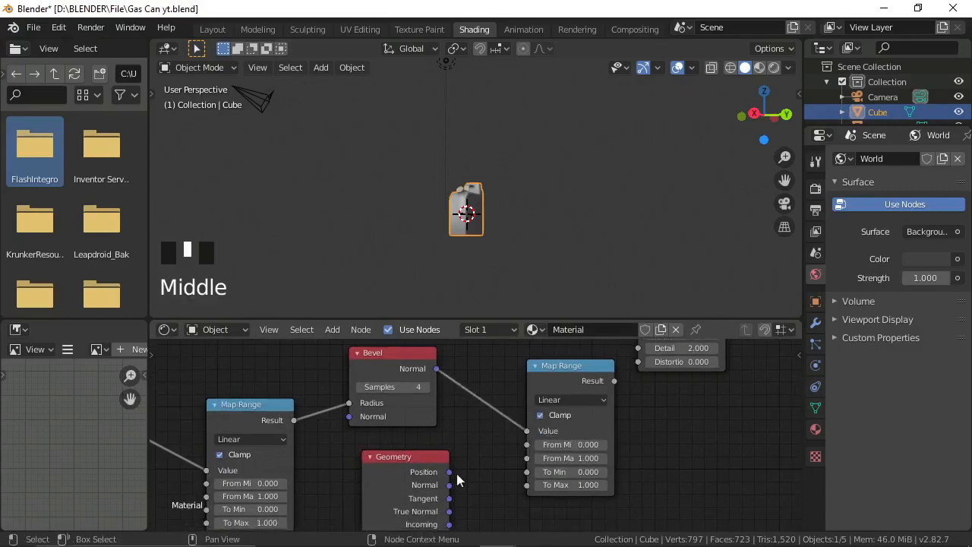
Preview the new Geometry node's Position output on the gas can with the viewport in Material Preview shading
ctrl+shift+click(417, 491)
scroll(466, 301, up, 2)
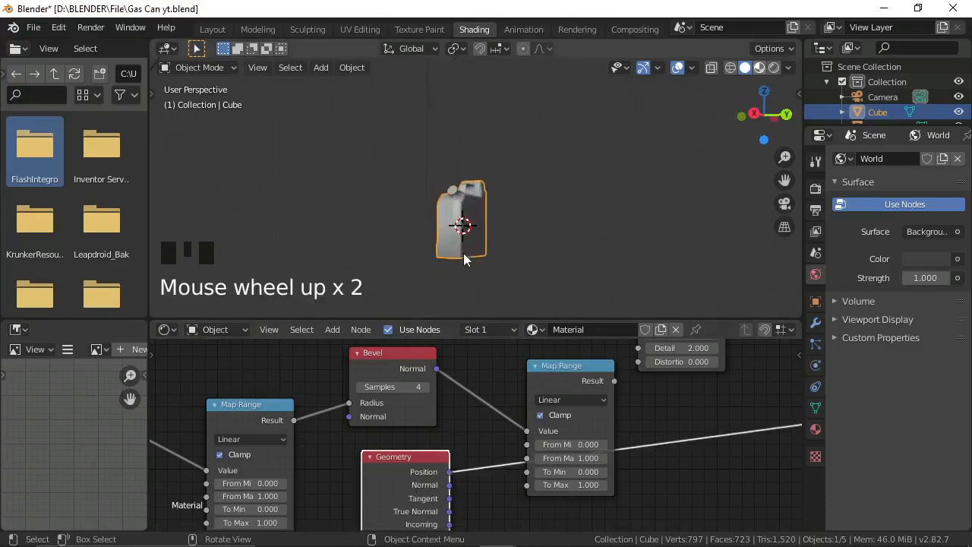
click(759, 67)
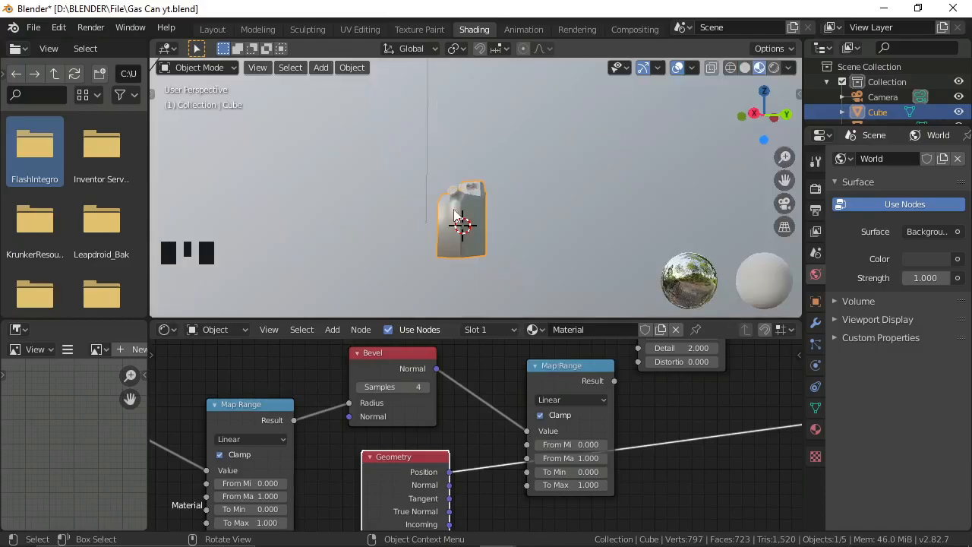
scroll(453, 217, up, 4)
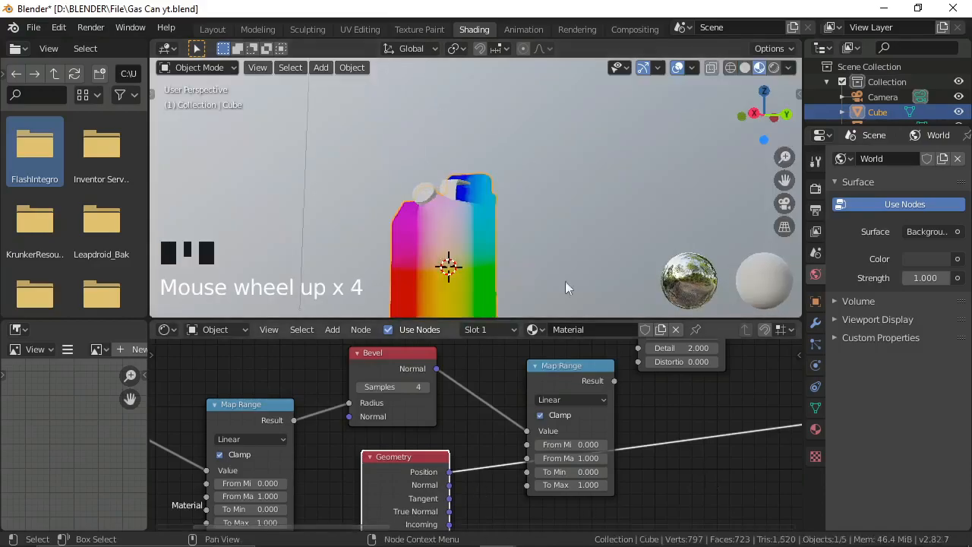
Preview the Geometry node's Normal and Tangent outputs on the gas can and inspect the model from several sides
middle_drag(449, 443, 423, 394)
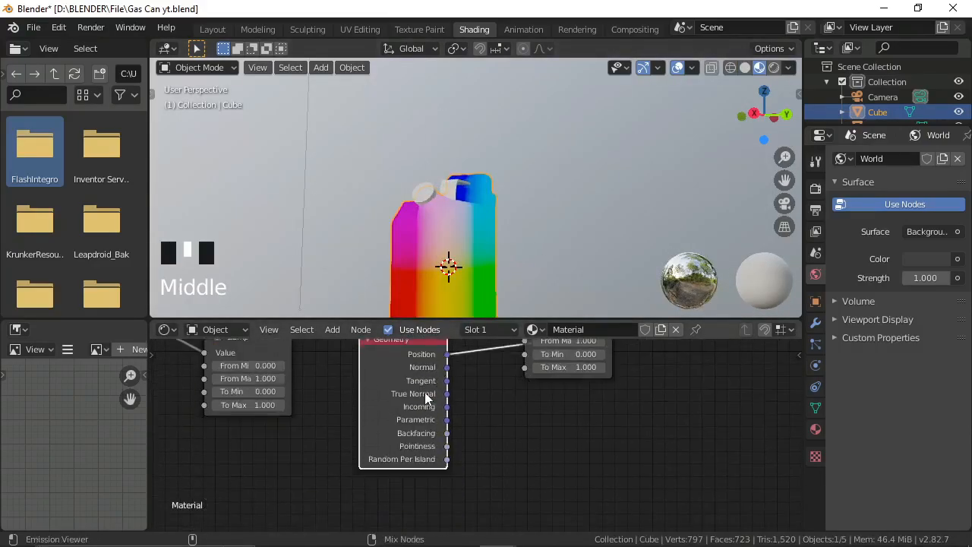
ctrl+shift+click(425, 392)
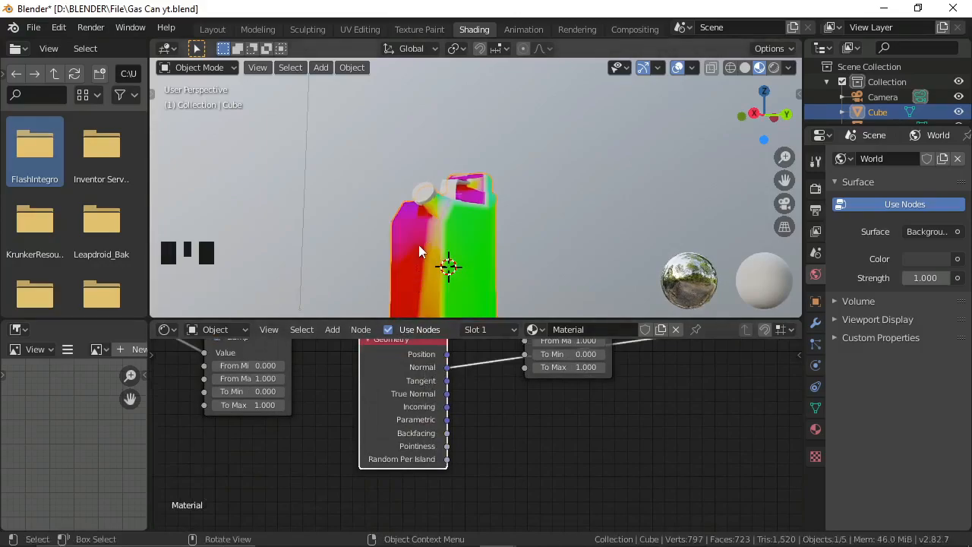
scroll(427, 231, up, 2)
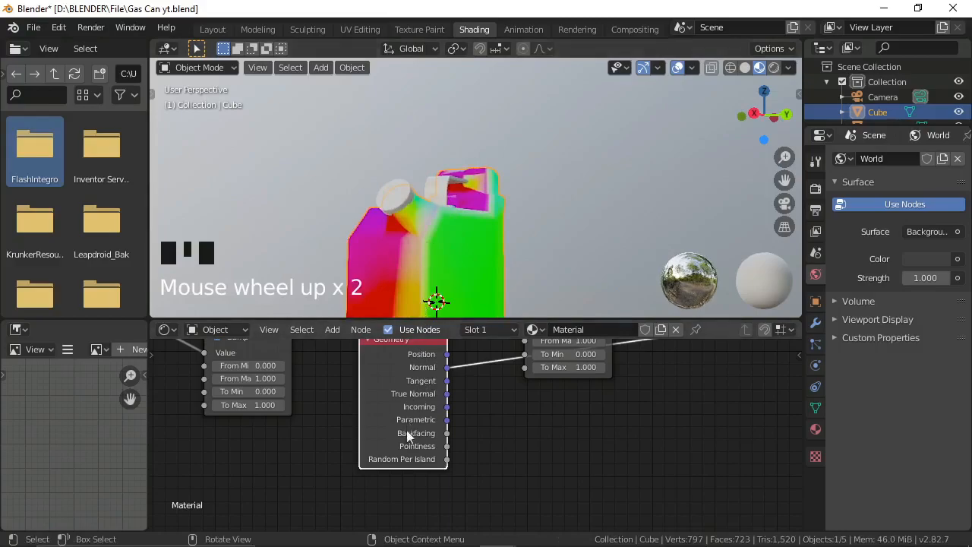
ctrl+shift+click(417, 408)
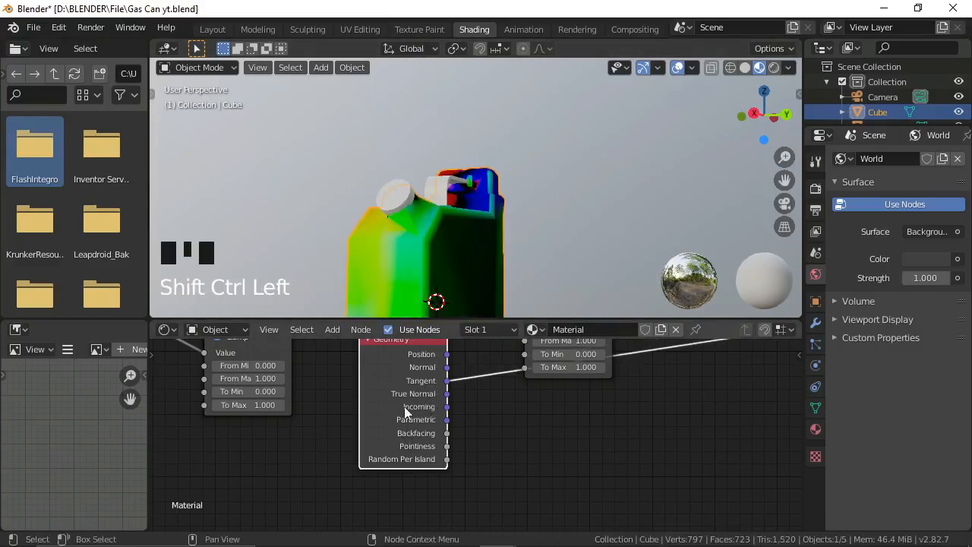
middle_drag(465, 232, 536, 227)
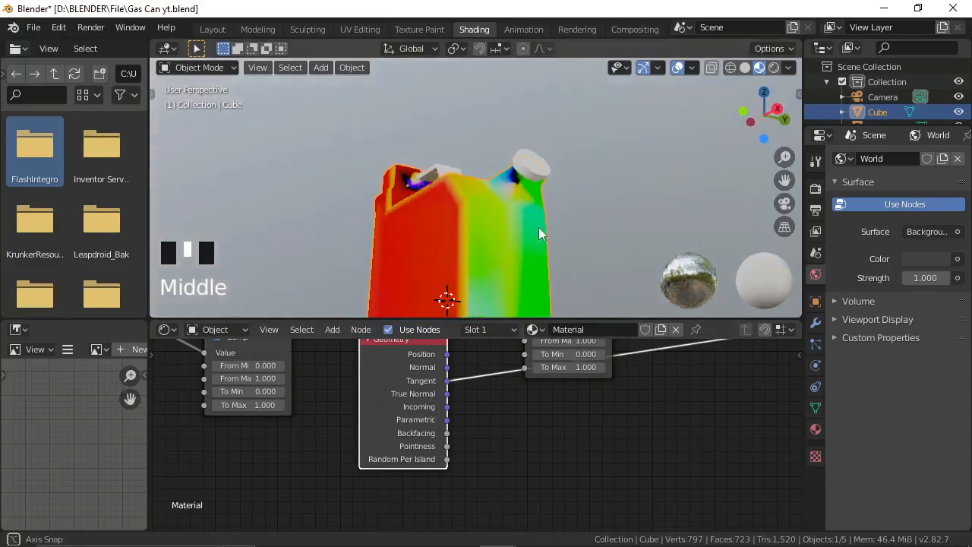
right_click(439, 231)
click(486, 183)
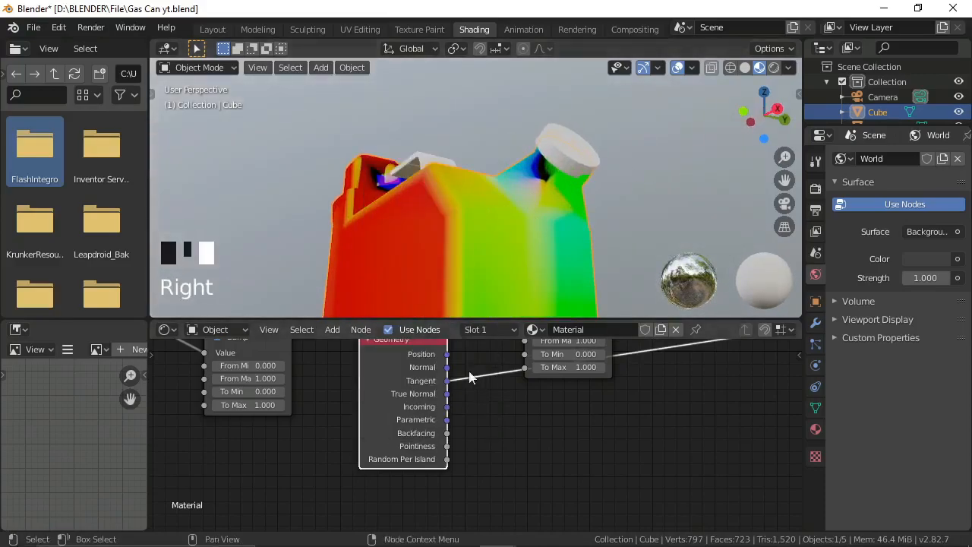
Preview the Geometry node's True Normal, Incoming and Parametric outputs on the gas can for comparison
ctrl+shift+click(414, 408)
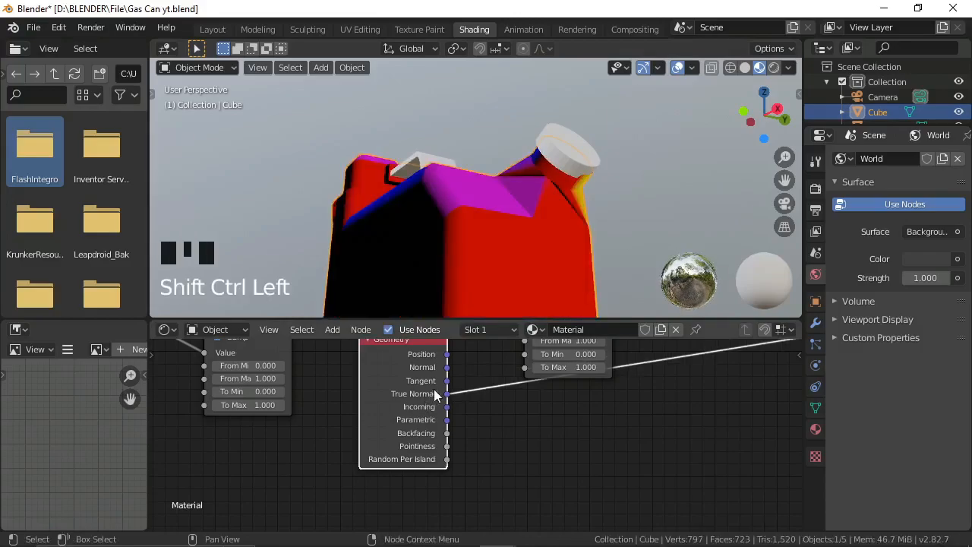
middle_drag(524, 182, 459, 192)
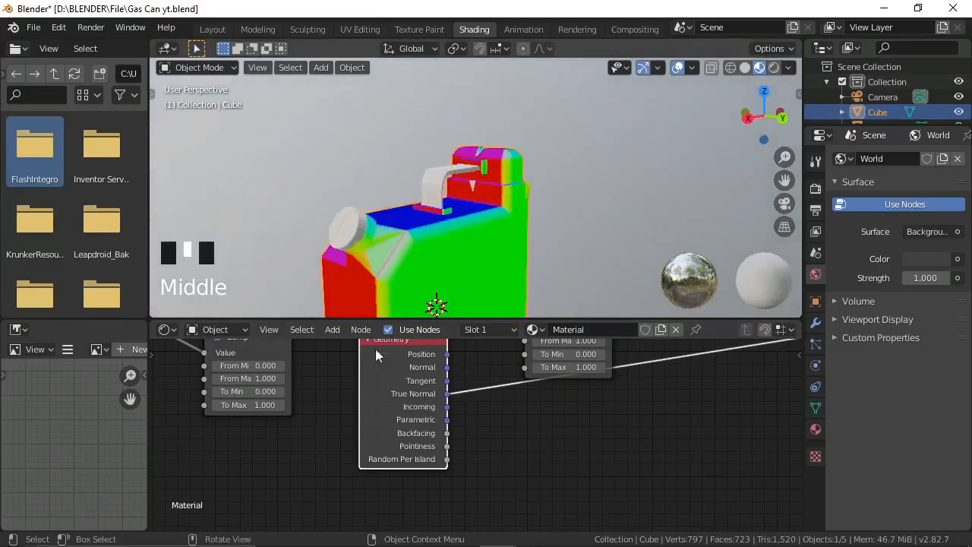
ctrl+shift+click(398, 381)
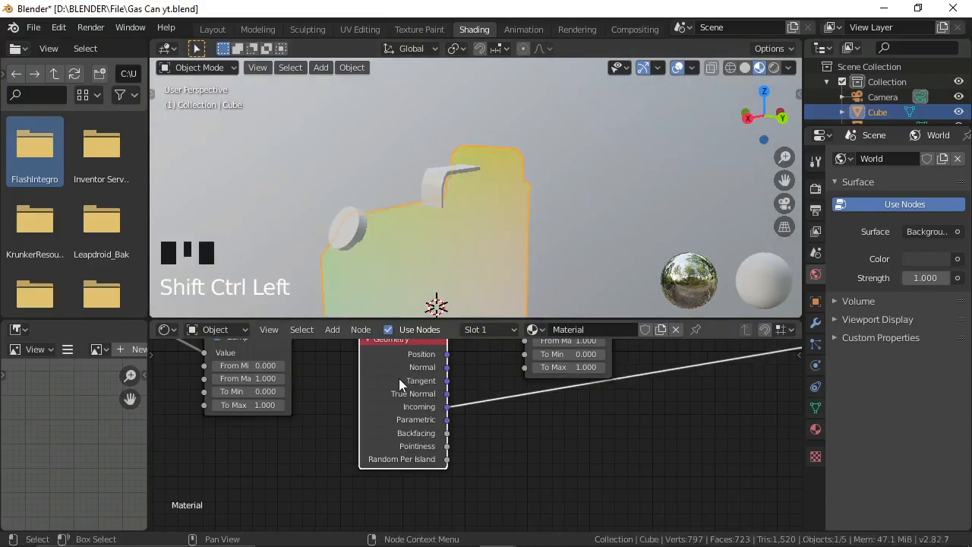
middle_drag(422, 165, 437, 171)
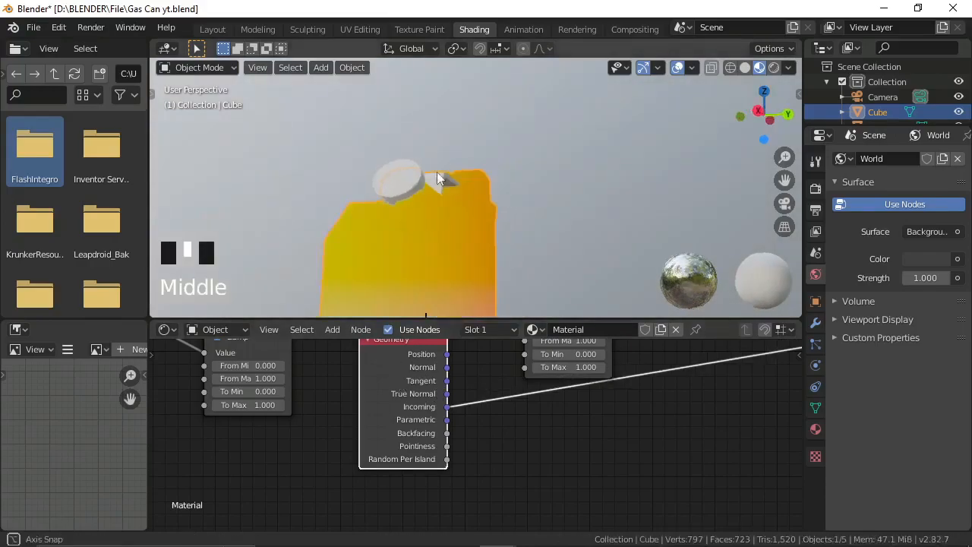
ctrl+shift+click(401, 405)
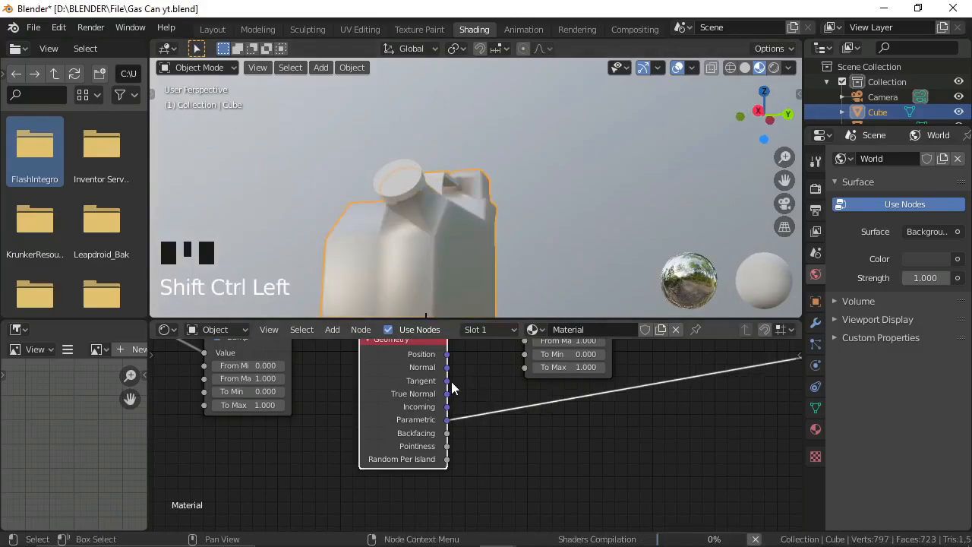
middle_drag(452, 388, 471, 379)
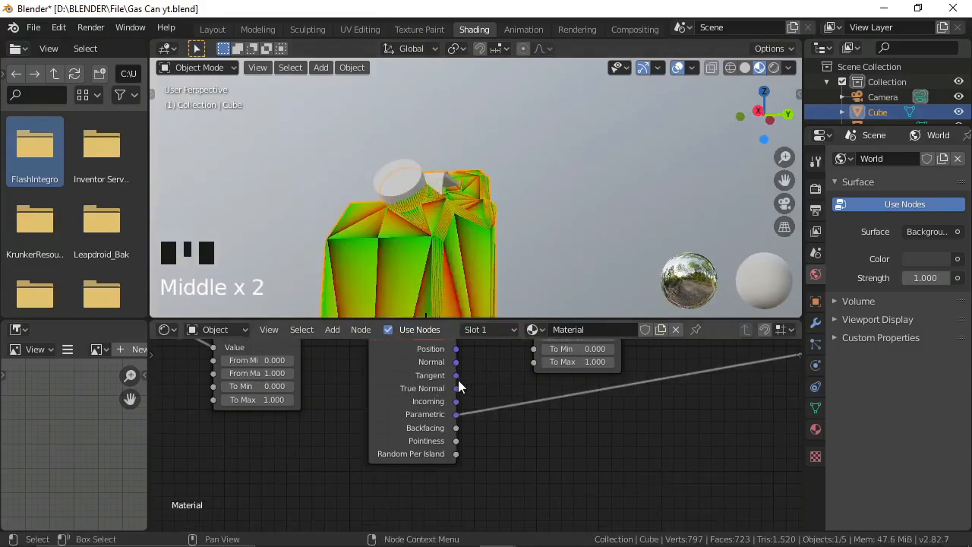
Connect the Geometry node's Tangent output to the From Min input of the Map Range node fed by the Bevel
drag(457, 375, 527, 438)
middle_drag(527, 438, 516, 460)
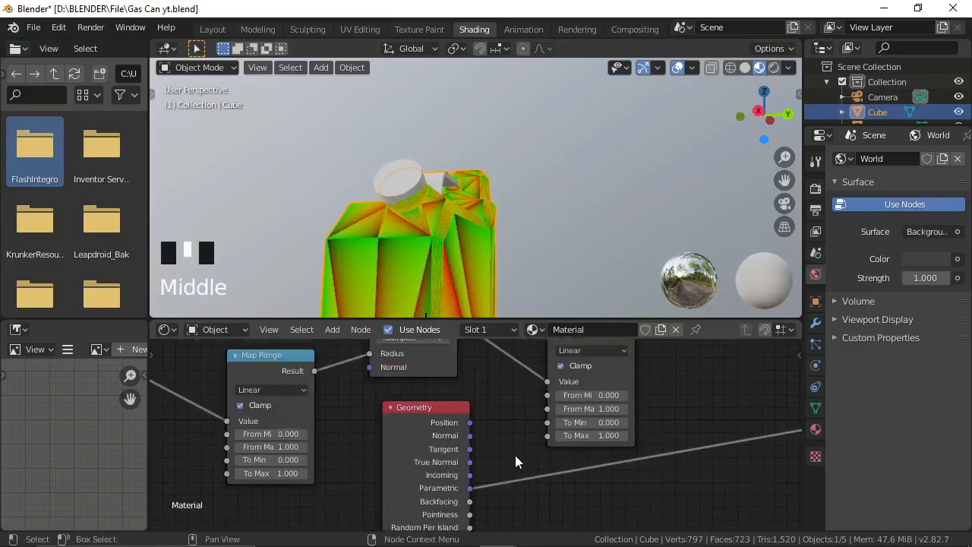
drag(470, 449, 545, 397)
drag(529, 490, 529, 490)
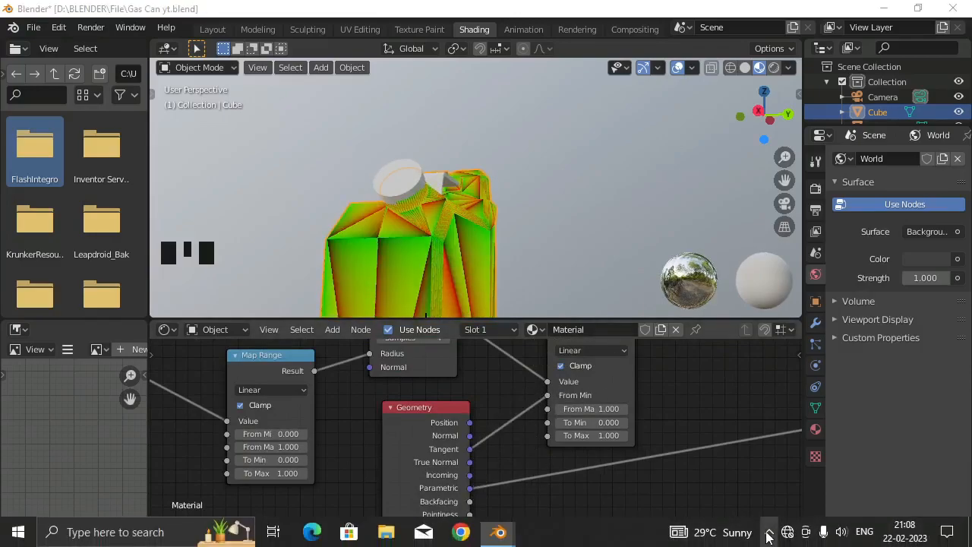
click(768, 531)
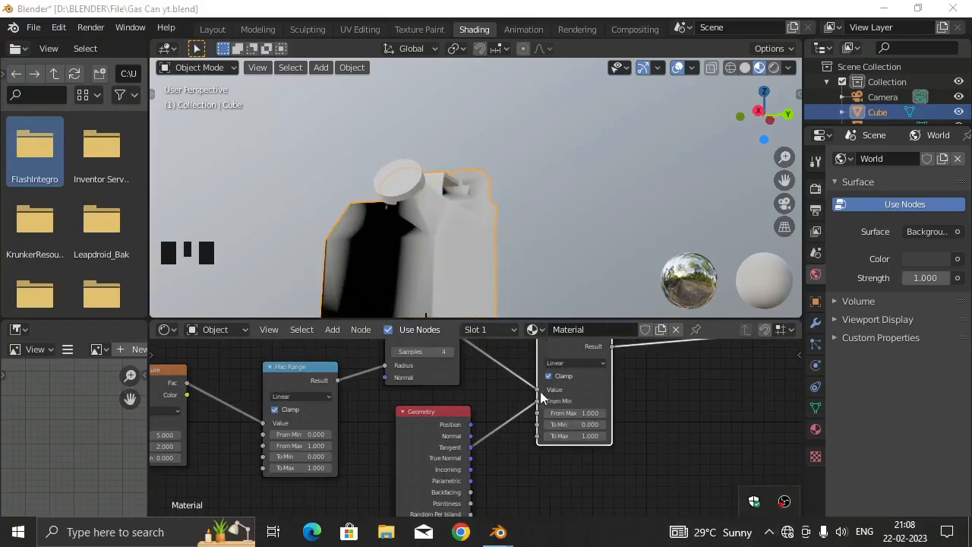
click(547, 461)
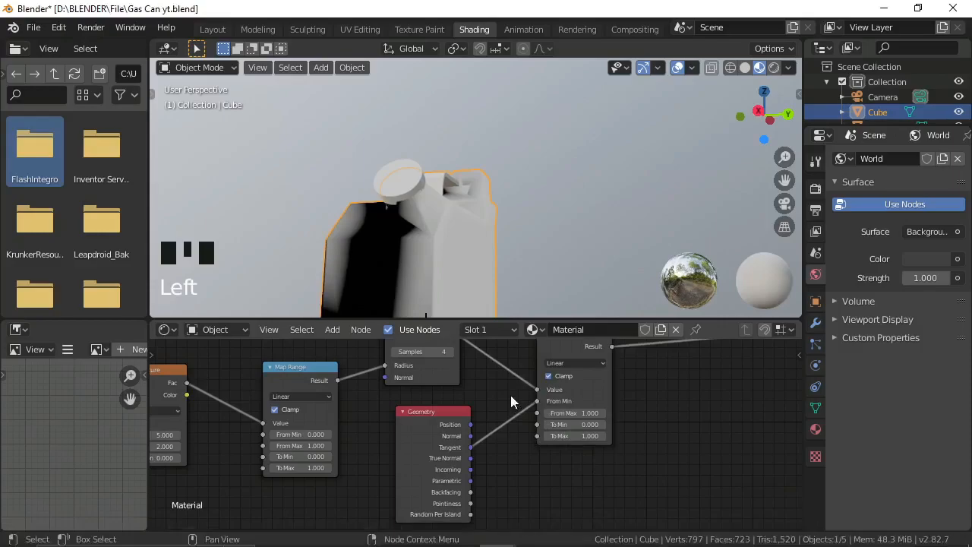
Add a Vector Math node and insert it on the link between the Bevel's Normal output and the Map Range's Value input
key(shift+a)
click(463, 368)
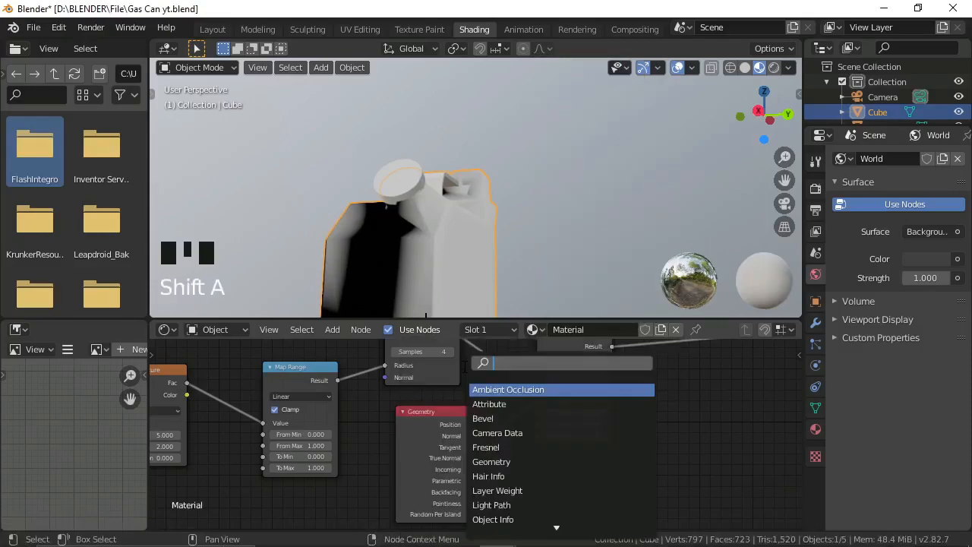
text(c)
key(BackSpace)
text(vec)
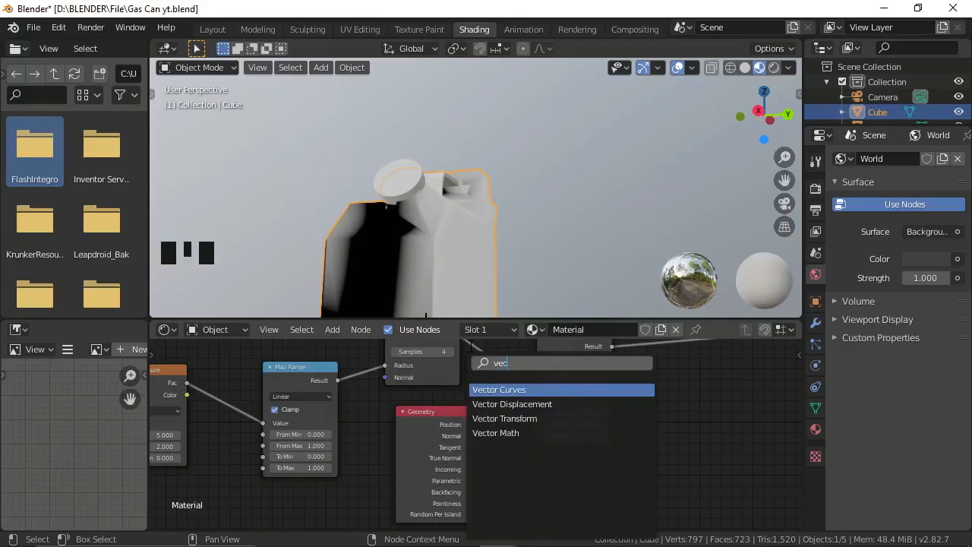
key(Down)
key(Down)
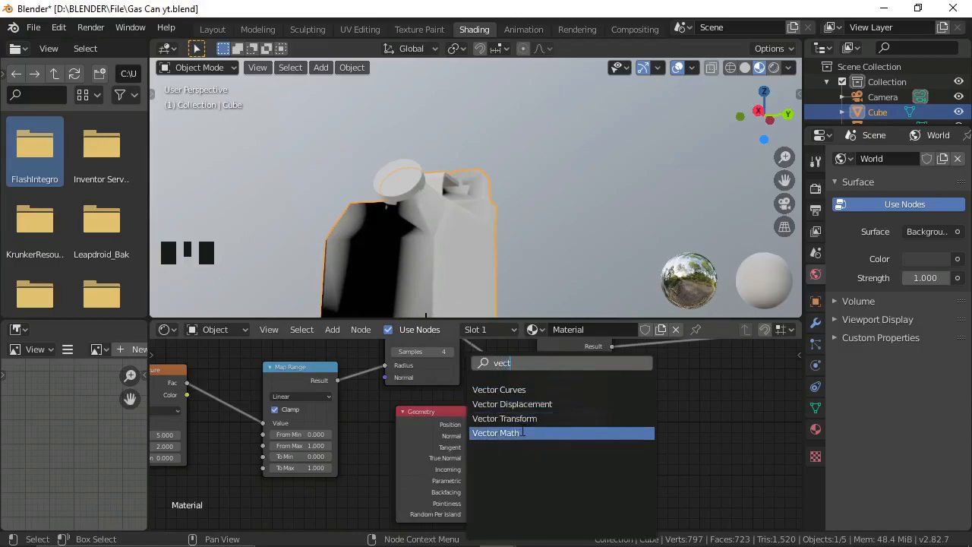
key(BackSpace)
key(BackSpace)
key(BackSpace)
key(BackSpace)
text(do)
key(BackSpace)
key(BackSpace)
text(ve)
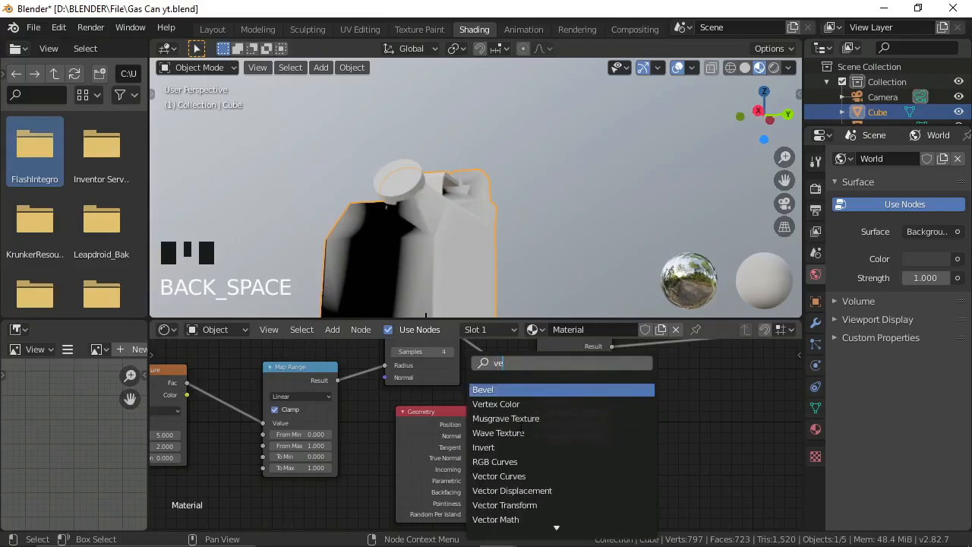
text(ct)
click(536, 433)
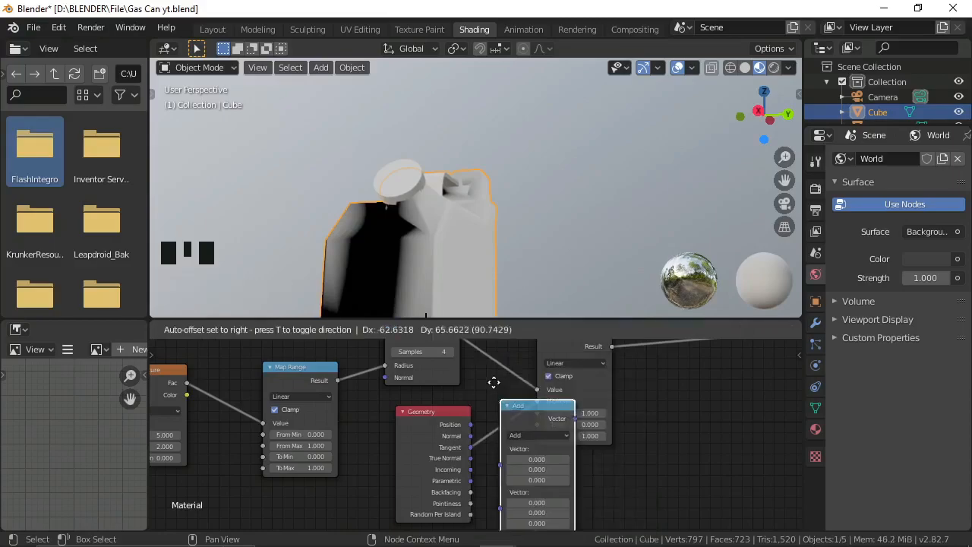
click(530, 410)
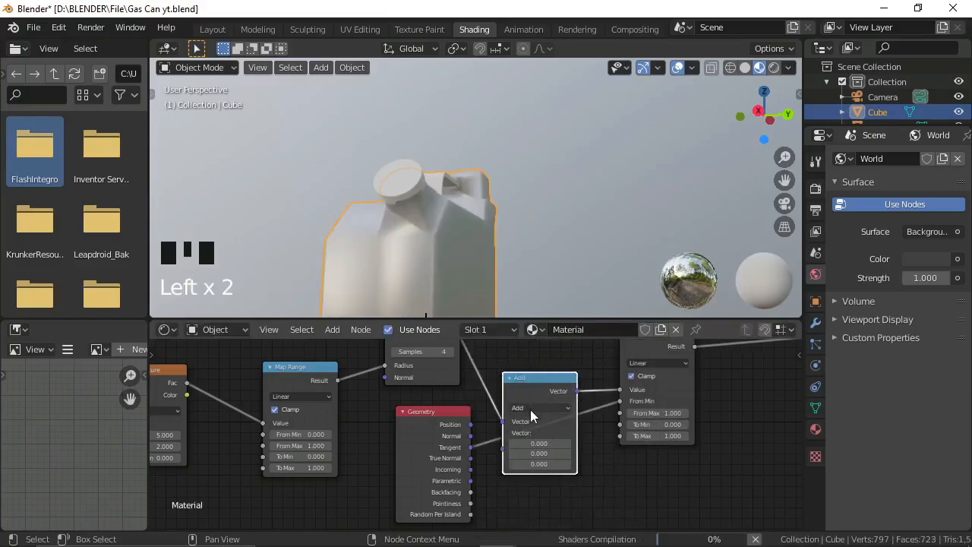
Set the Vector Math operation to Dot Product and connect the Geometry node's Tangent output to its second Vector input
click(531, 410)
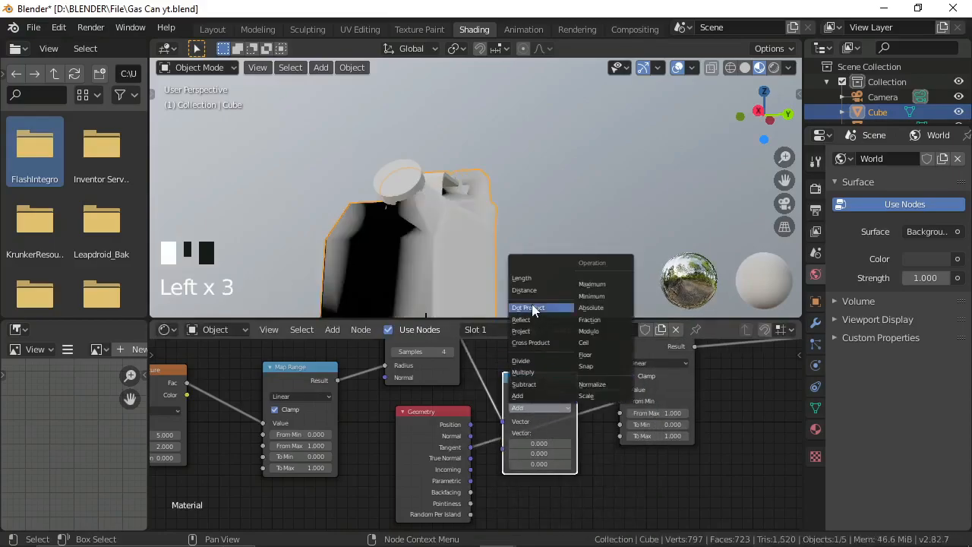
click(532, 308)
drag(472, 447, 501, 446)
middle_click(495, 447)
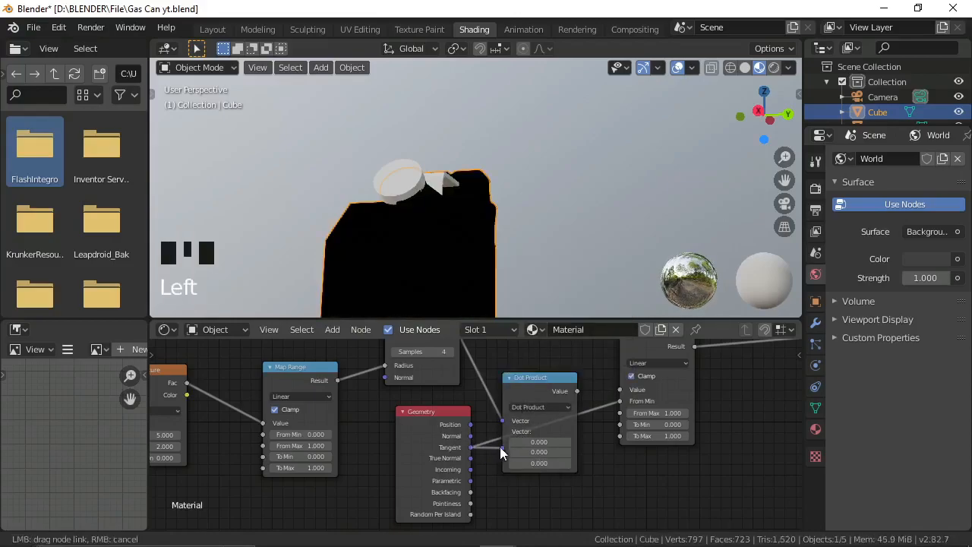
Connect the Dot Product's Value output to the Map Range's Value input and remove the Tangent link from From Min
drag(578, 390, 619, 392)
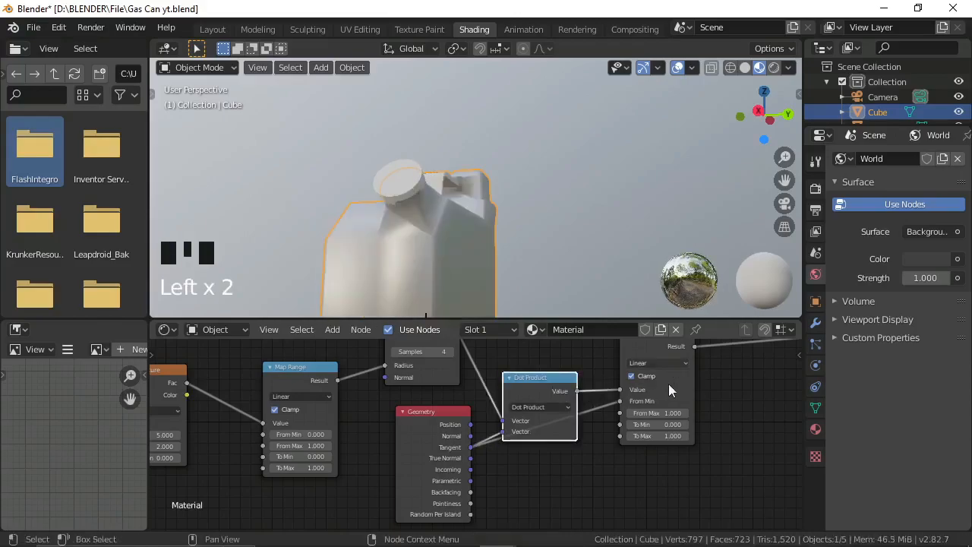
ctrl+shift+click(638, 408)
middle_click(616, 402)
middle_click(593, 412)
middle_drag(400, 167, 433, 266)
drag(616, 400, 601, 415)
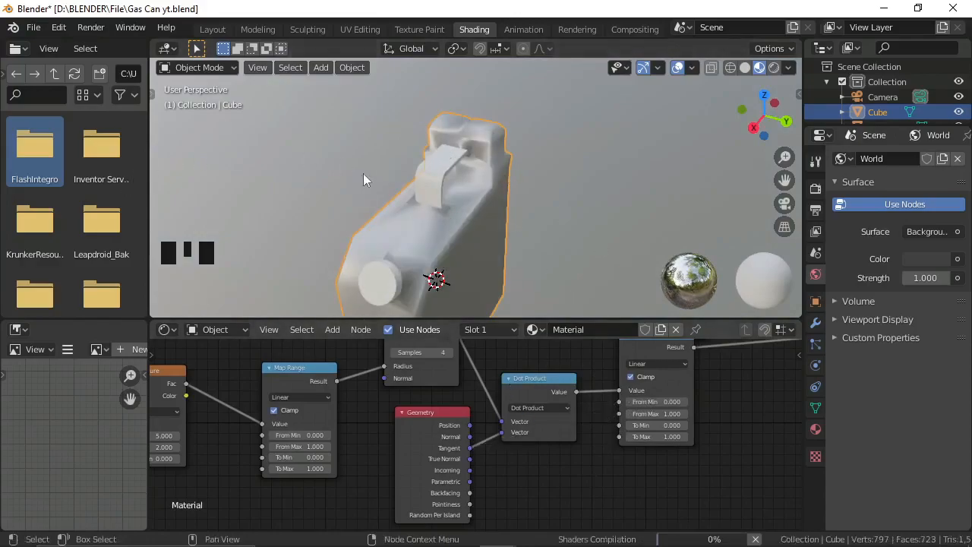
middle_drag(488, 211, 490, 181)
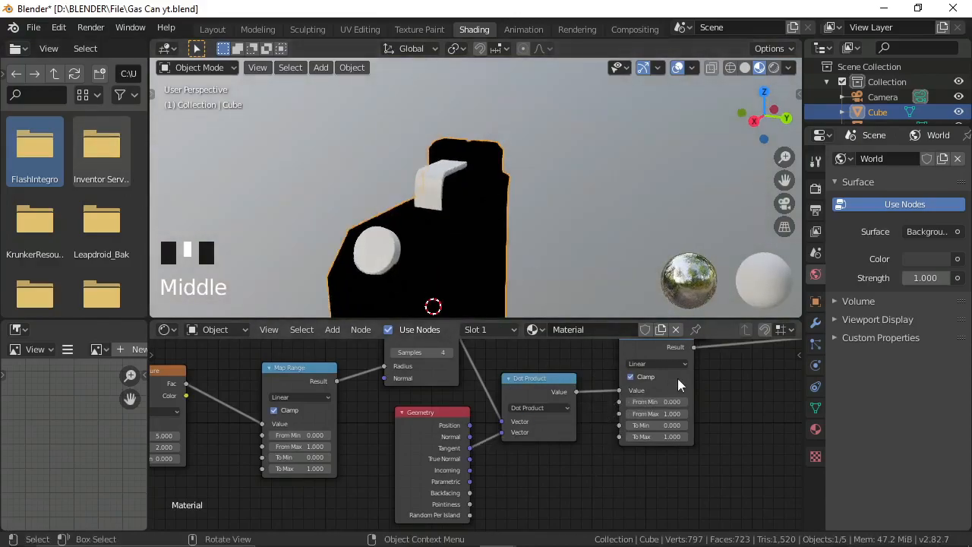
Set the Map Range after the Dot Product to From Min 0.3, From Max 0.1, To Min 0.4 and To Max 0.3
scroll(678, 380, down, 2)
middle_drag(663, 391, 566, 409)
scroll(541, 408, up, 1)
scroll(545, 411, down, 2)
scroll(546, 409, up, 4)
scroll(546, 410, down, 3)
scroll(567, 408, up, 3)
drag(548, 416, 532, 416)
mouse_move(522, 428)
mouse_down()
mouse_move(537, 429)
mouse_move(507, 441)
mouse_move(529, 453)
mouse_move(520, 466)
mouse_move(551, 466)
mouse_up()
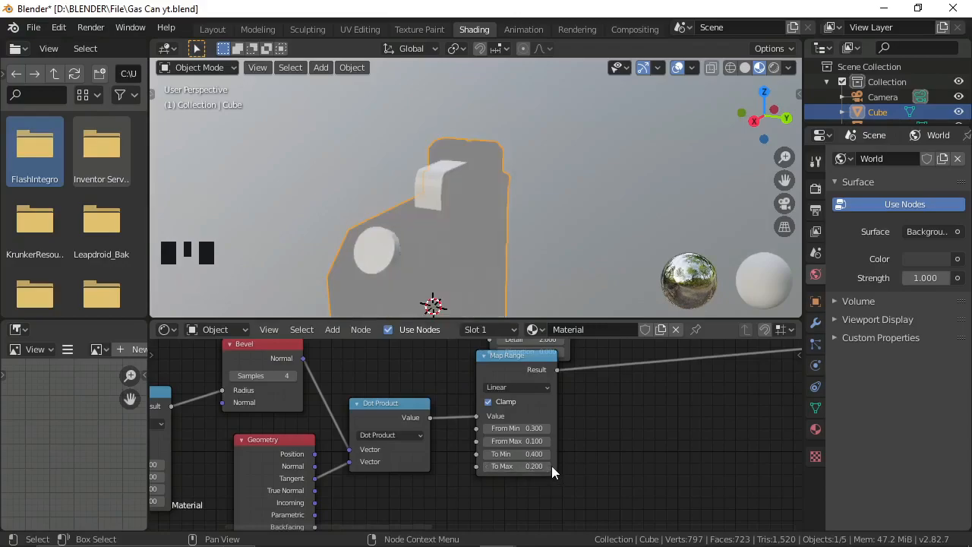
click(550, 465)
Switch the viewport to rendered shading and set the render engine to Cycles
click(775, 68)
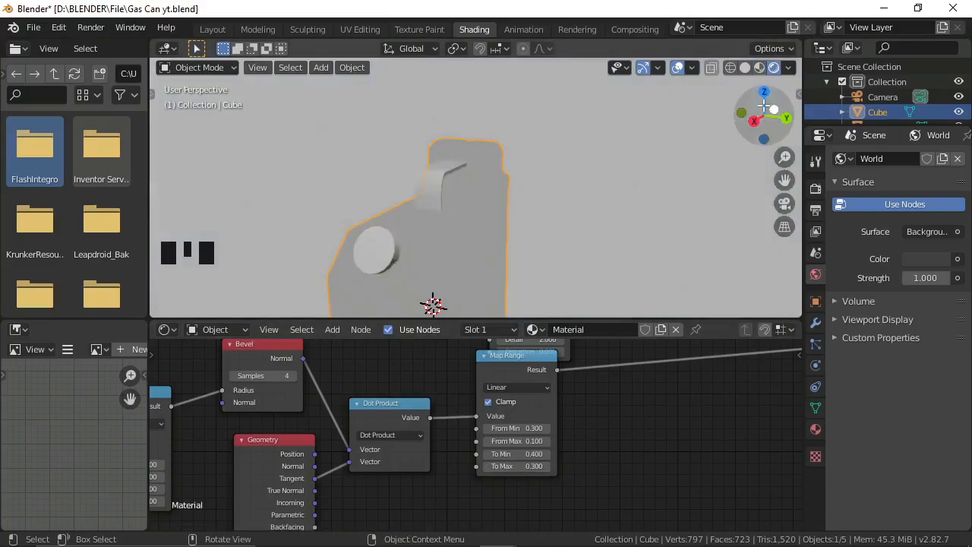
click(775, 67)
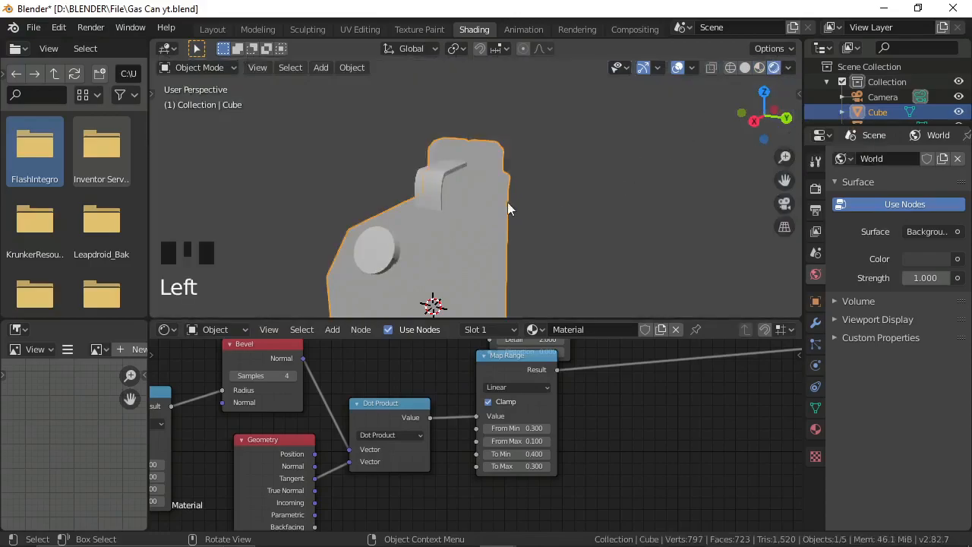
scroll(600, 169, down, 1)
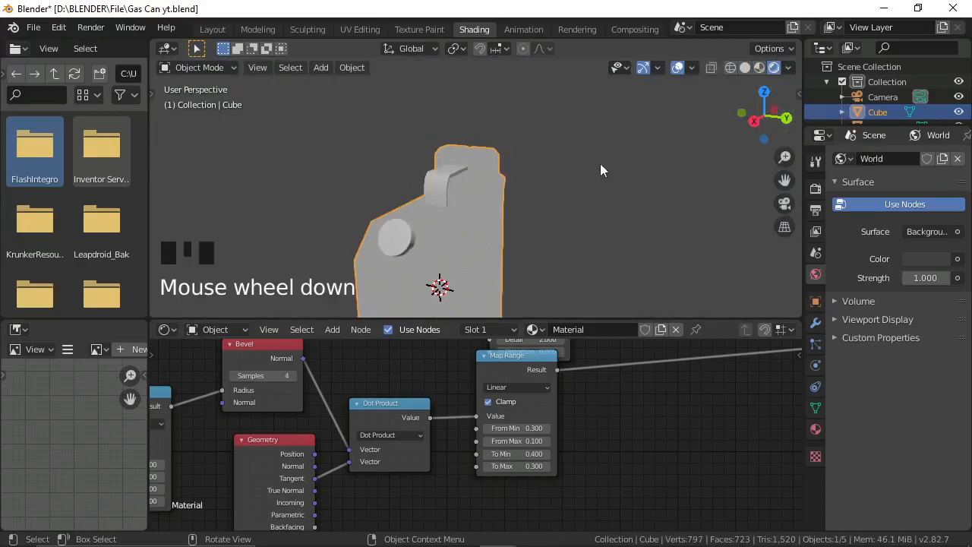
scroll(600, 170, down, 2)
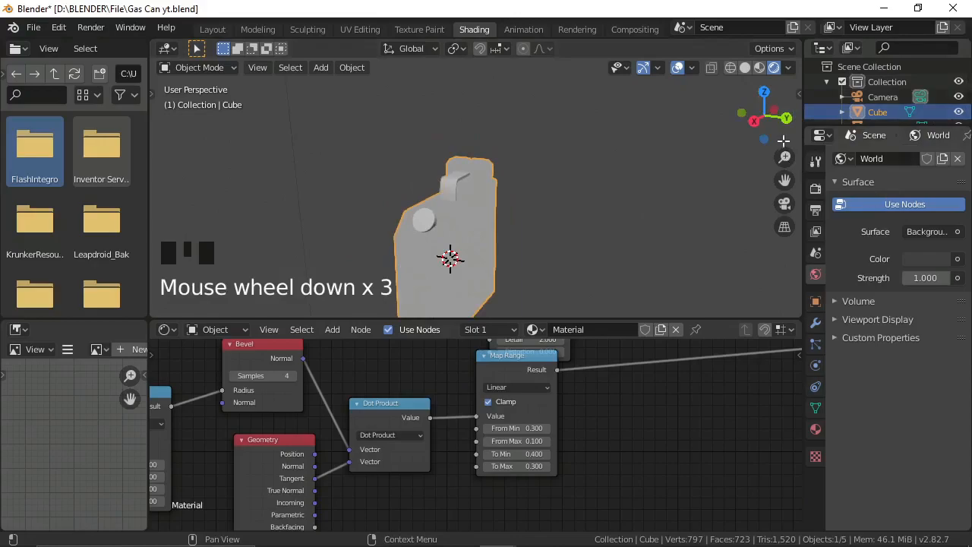
click(815, 163)
click(816, 188)
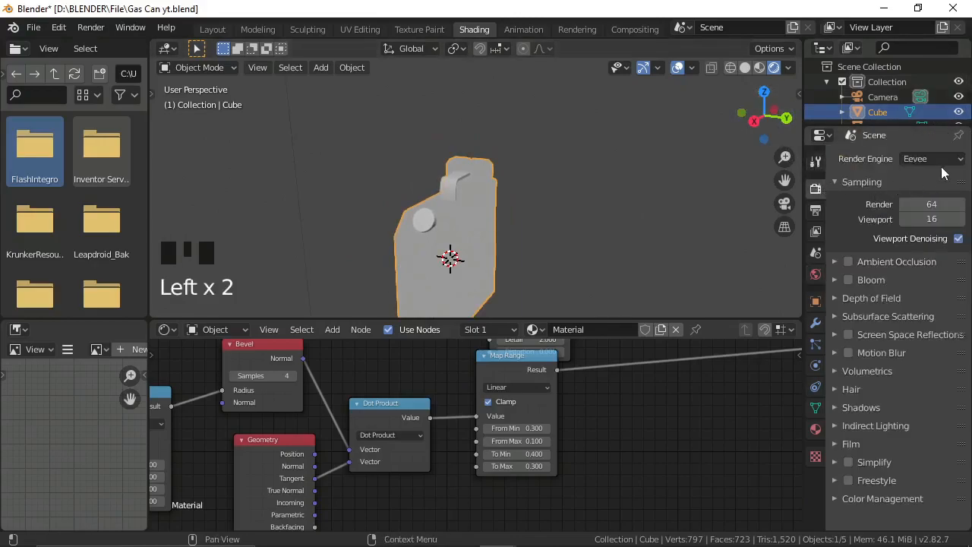
click(932, 159)
click(916, 209)
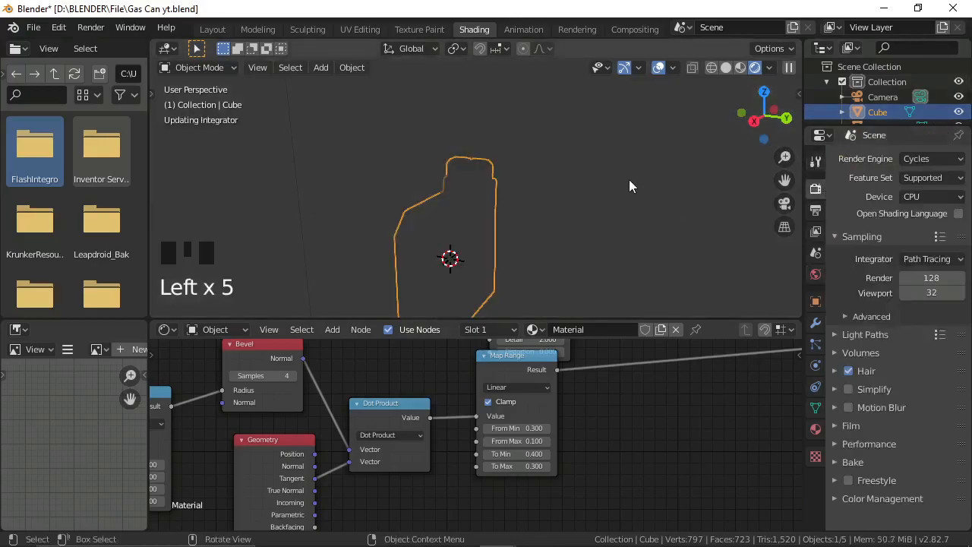
scroll(602, 201, up, 5)
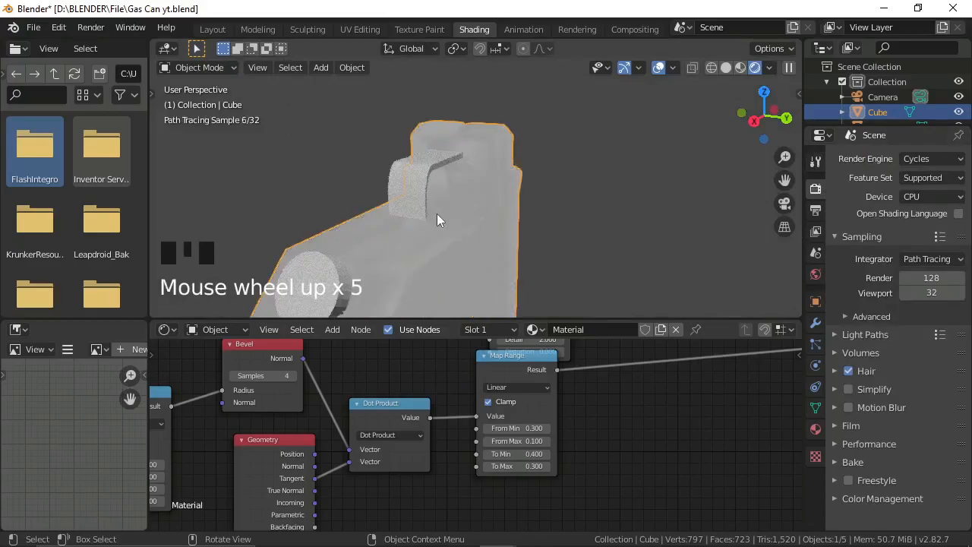
Adjust the Map Range after the Dot Product to From Min 0.4, From Max 0.3, To Min 0.5 and To Max 0.1
click(544, 435)
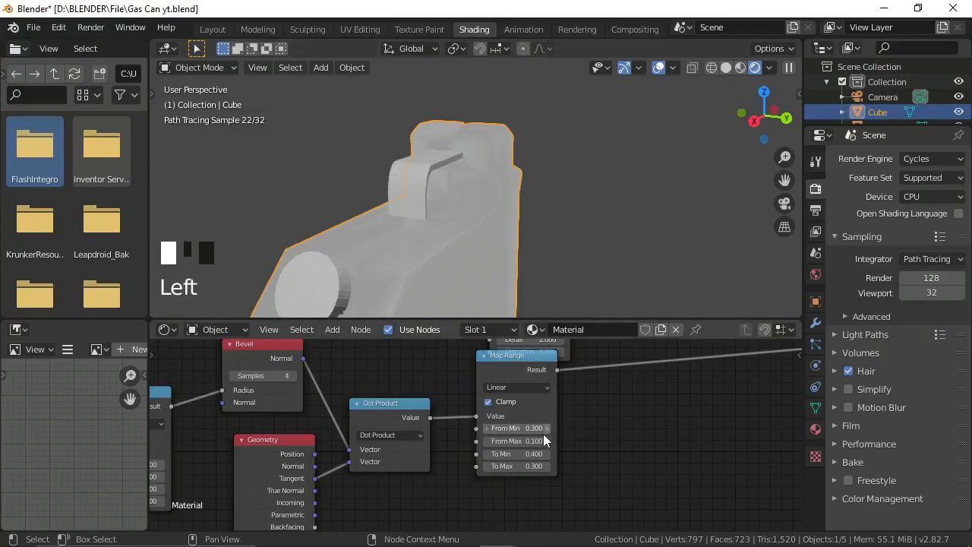
click(543, 434)
click(544, 454)
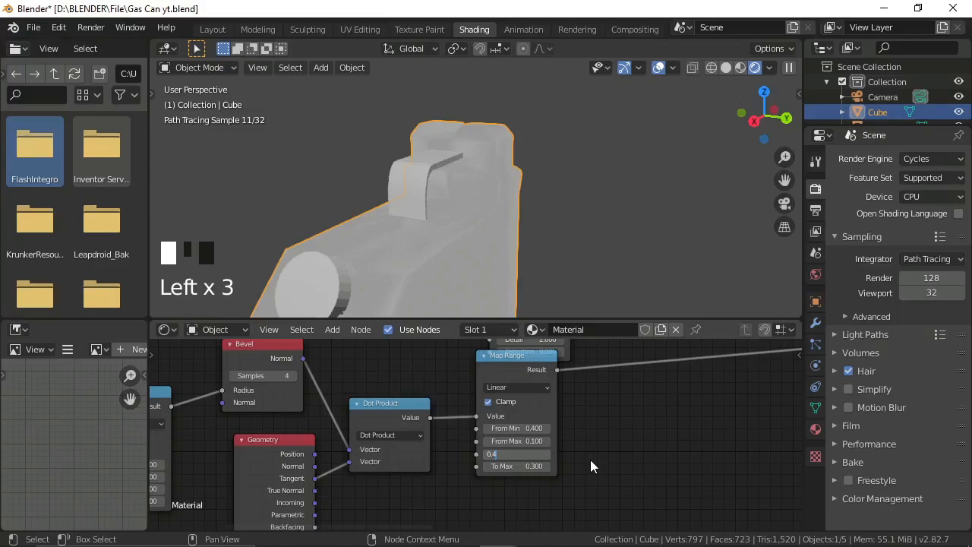
click(590, 460)
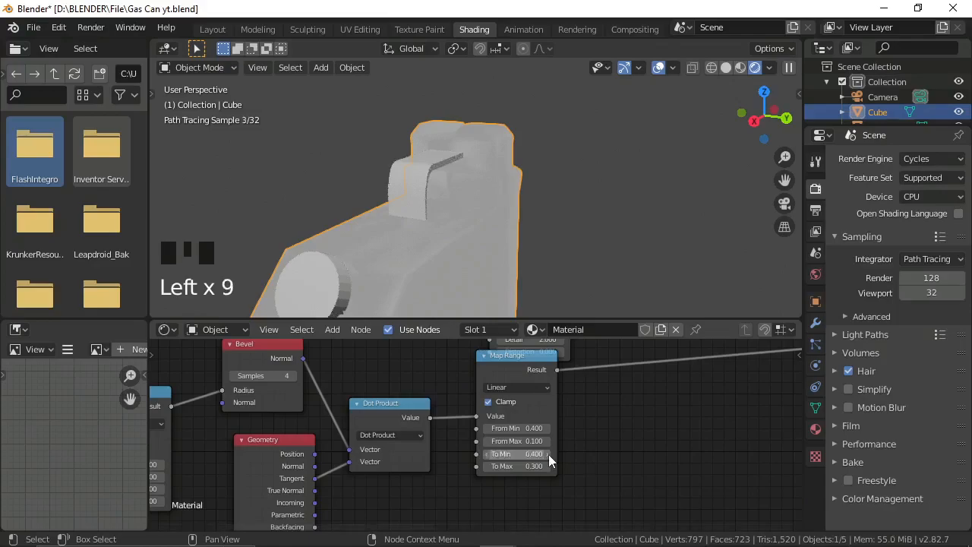
click(549, 454)
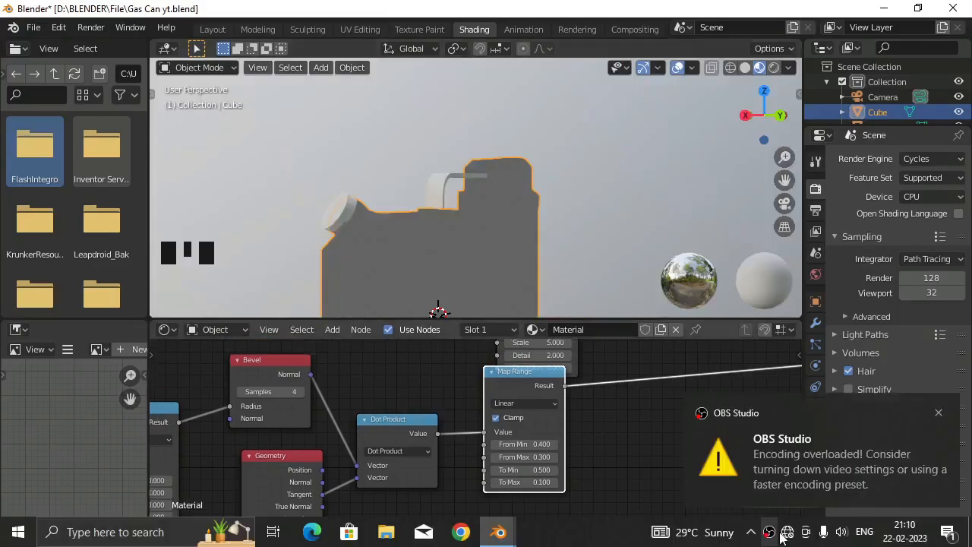
Add an Ambient Occlusion node in the empty space below the Geometry node
scroll(646, 463, down, 5)
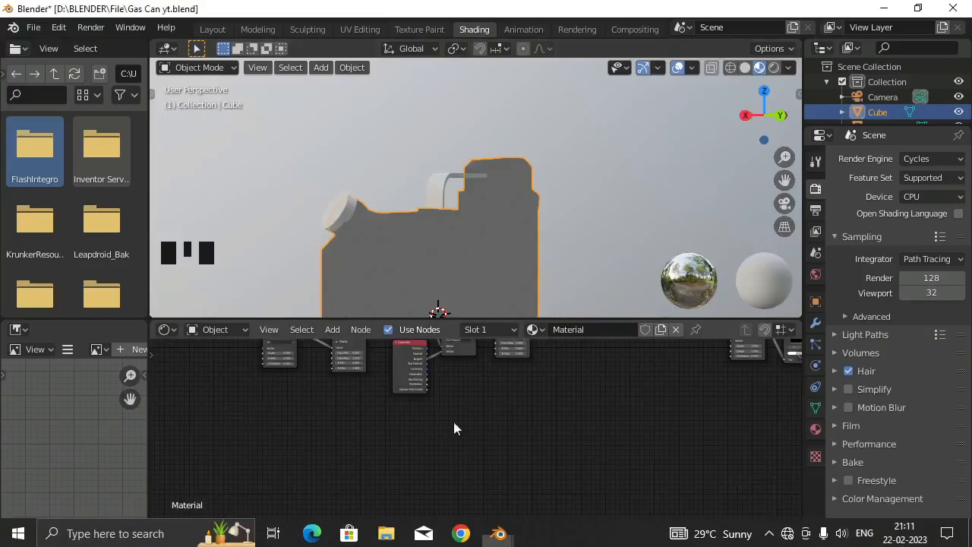
key(shift+a)
click(400, 369)
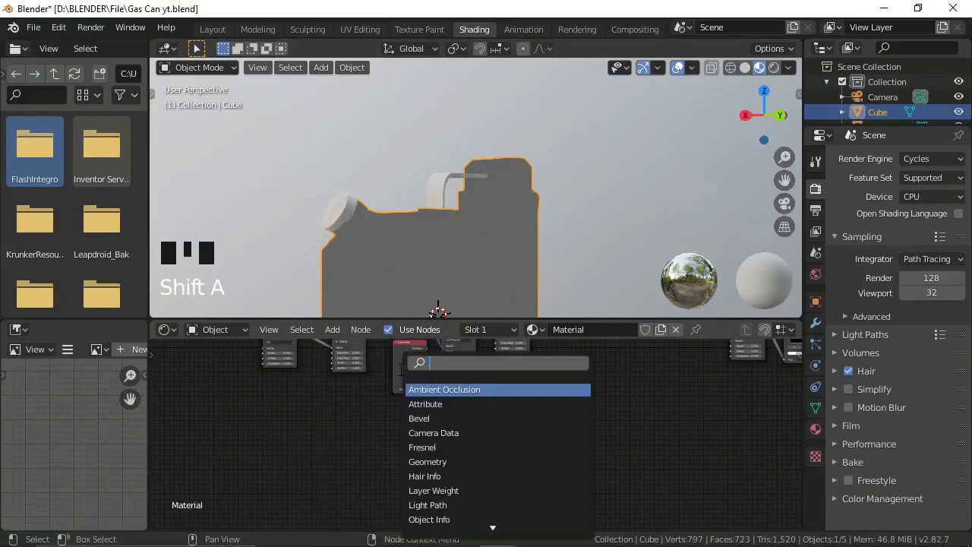
text(am)
click(458, 389)
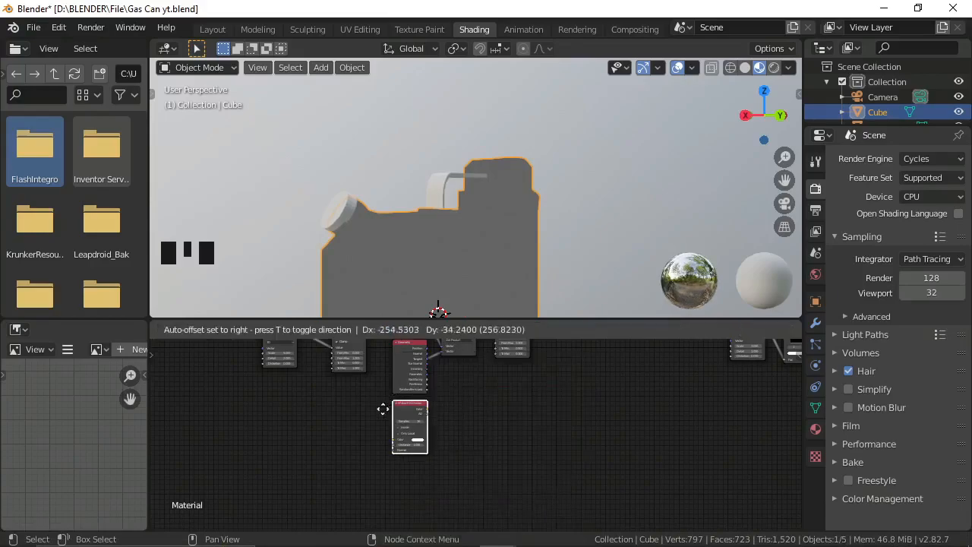
click(372, 414)
key(shift+a)
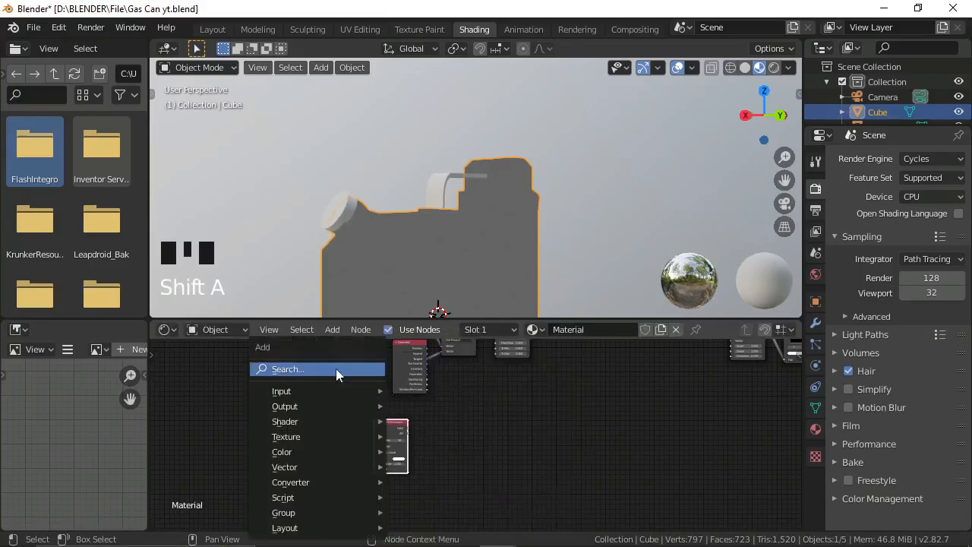
key(Escape)
click(336, 368)
key(n)
middle_click(466, 388)
key(n)
Add a Noise Texture node near the Ambient Occlusion node
key(shift+a)
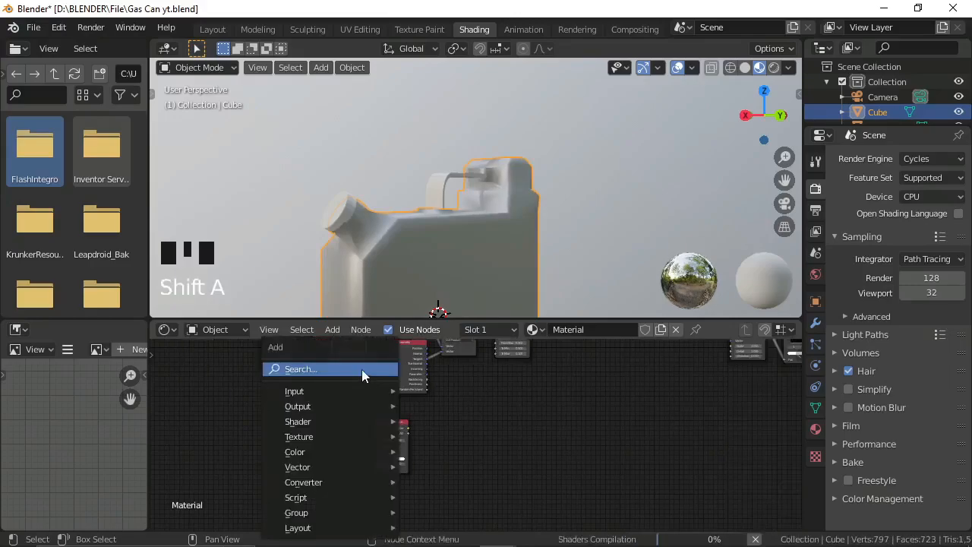
click(353, 366)
text(noi)
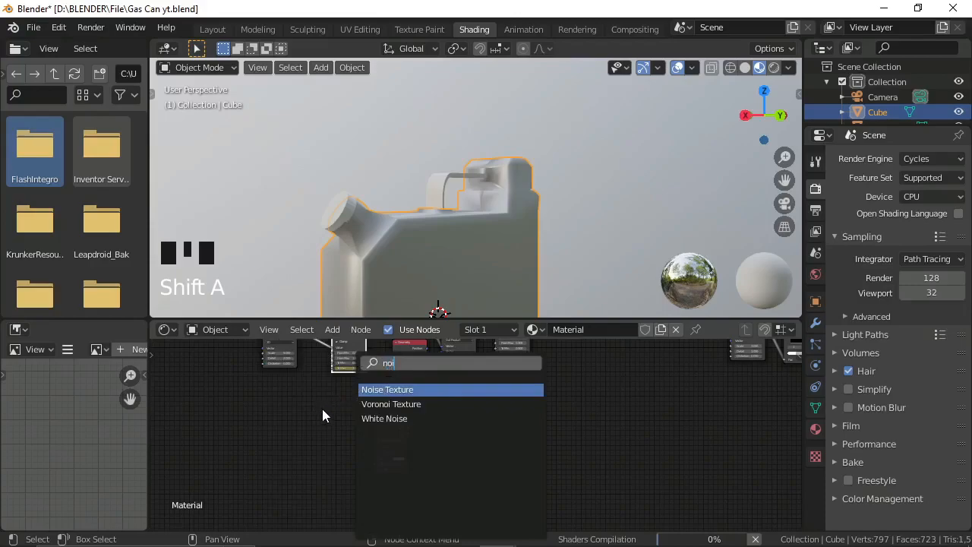
key(Return)
click(423, 405)
middle_click(367, 407)
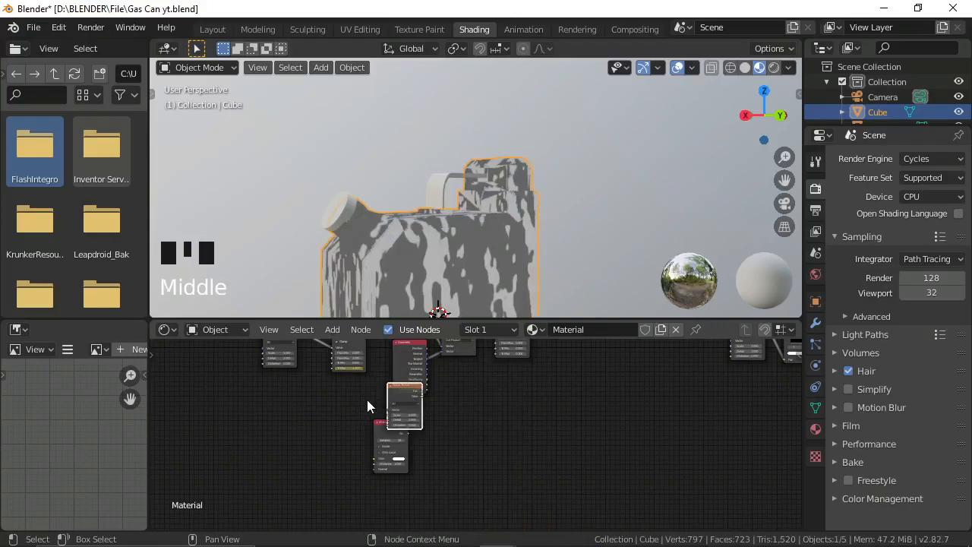
middle_click(332, 409)
Examine the node chain from the Map Range to the Principled BSDF and Material Output, and the gas can preview
middle_drag(563, 382, 225, 511)
scroll(510, 454, down, 2)
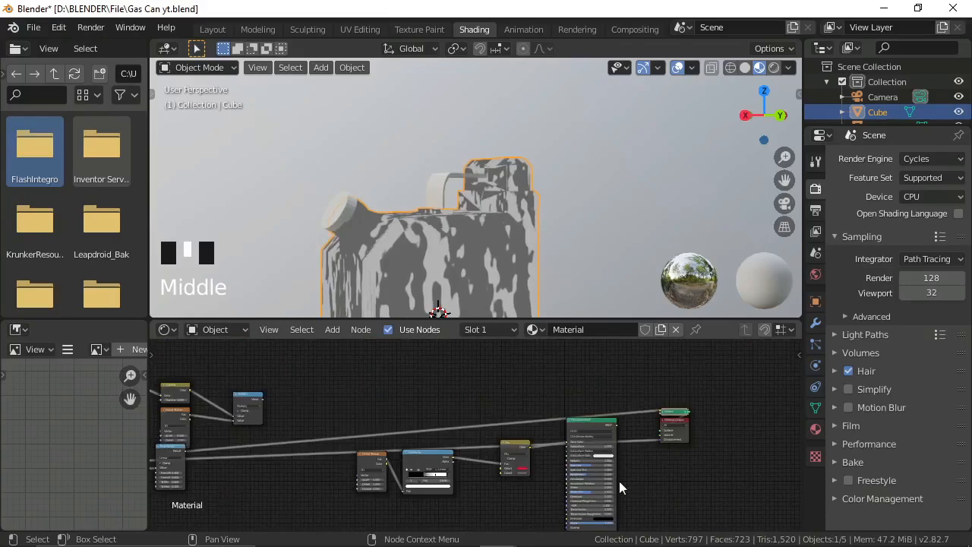
scroll(658, 476, up, 1)
scroll(658, 476, up, 4)
middle_drag(600, 451, 491, 447)
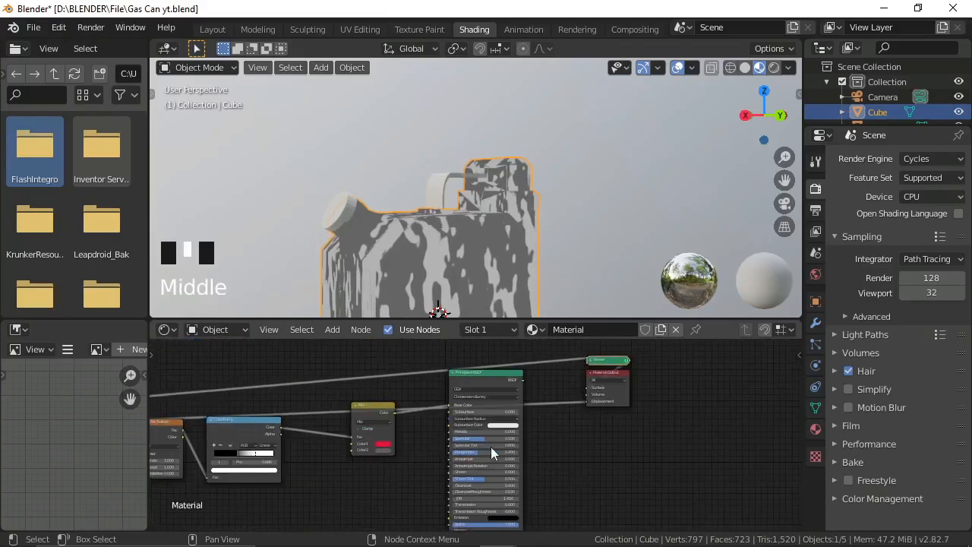
scroll(490, 446, up, 4)
middle_drag(423, 486, 915, 439)
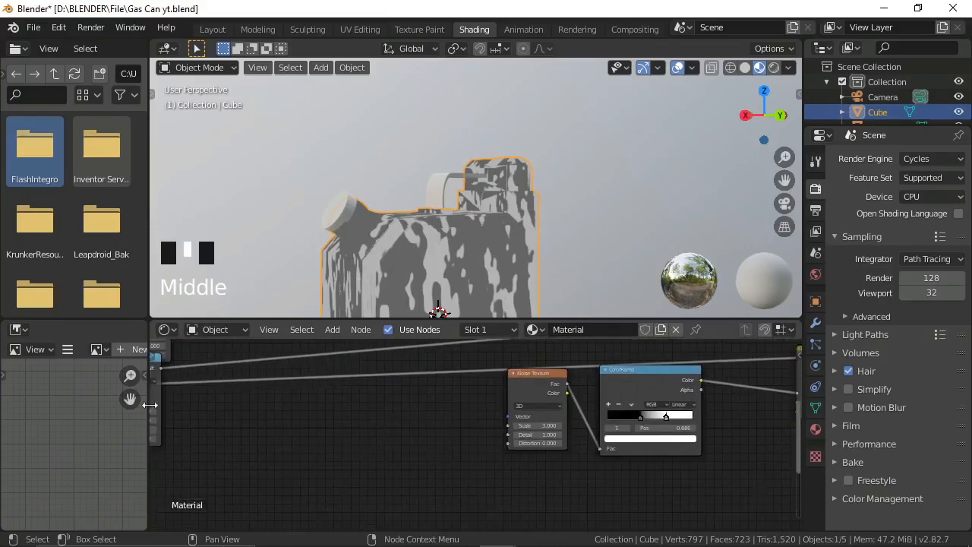
middle_drag(163, 416, 231, 433)
middle_drag(456, 166, 122, 531)
middle_drag(373, 435, 417, 441)
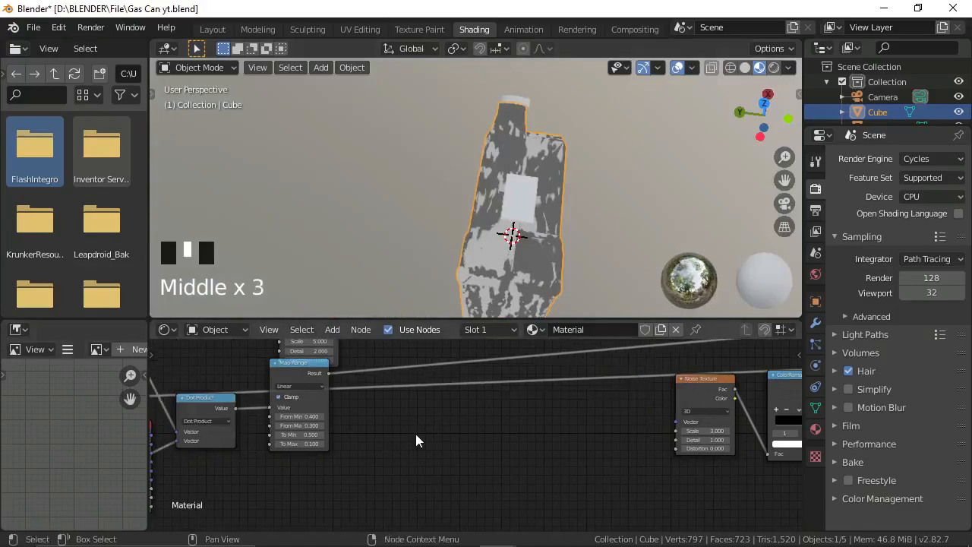
scroll(492, 394, down, 2)
Cut the long link that runs to the Material Output's Displacement input
mouse_move(507, 382)
ctrl+mouse_down()
mouse_move(507, 403)
mouse_move(521, 385)
ctrl+mouse_up()
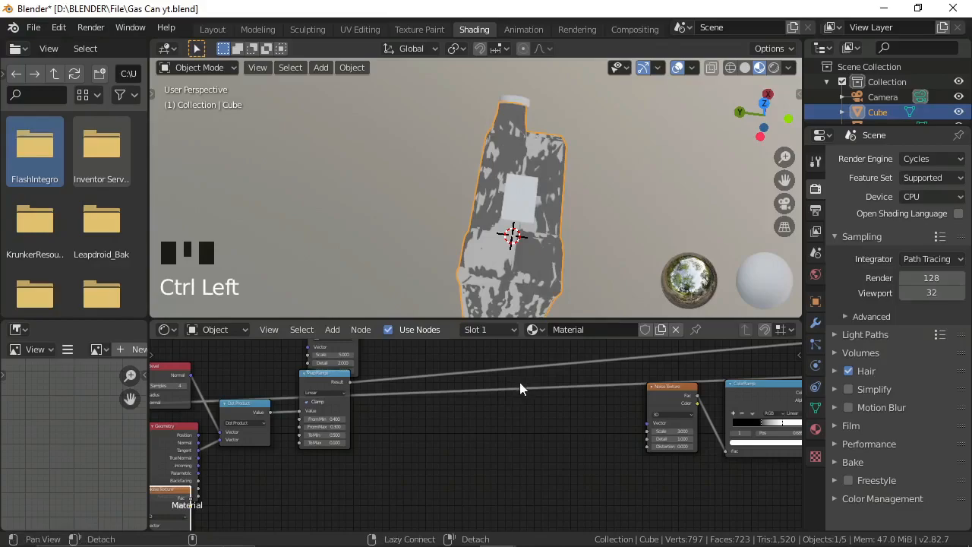
alt+right_drag(519, 389, 519, 398)
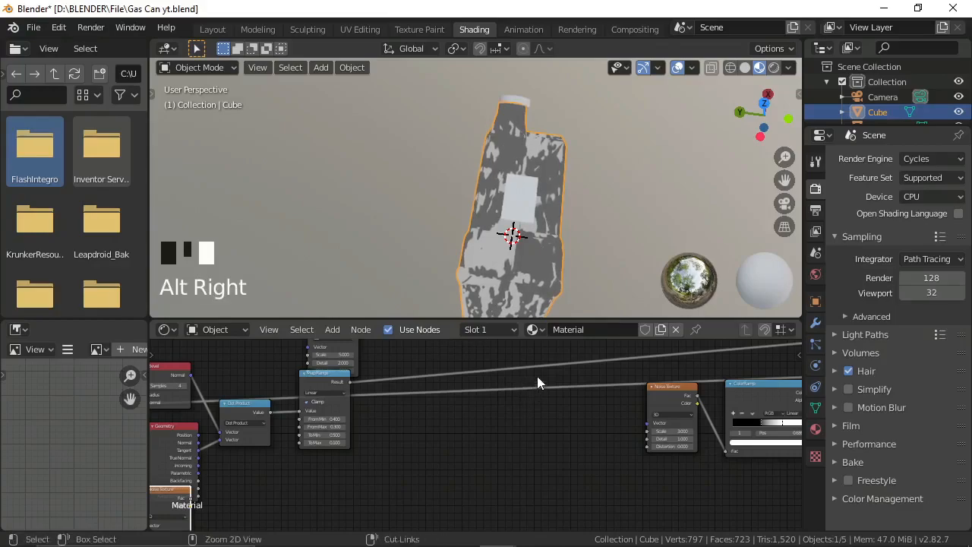
key(ctrl+z)
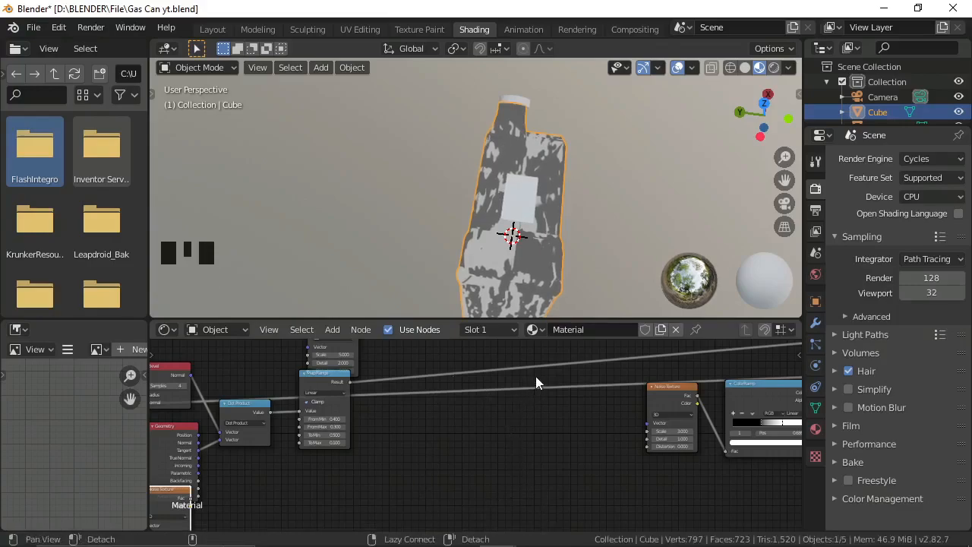
right_click(534, 418)
click(554, 431)
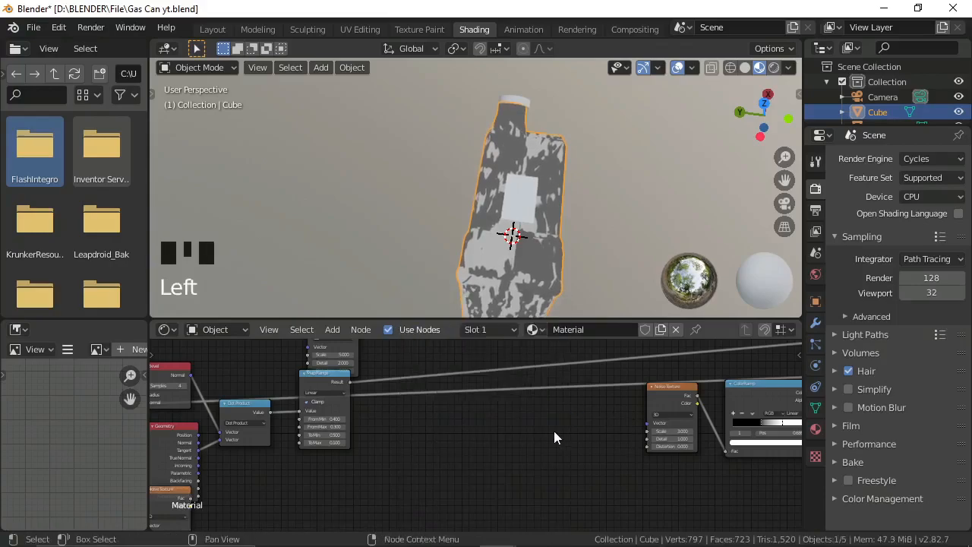
ctrl+right_drag(548, 396, 549, 383)
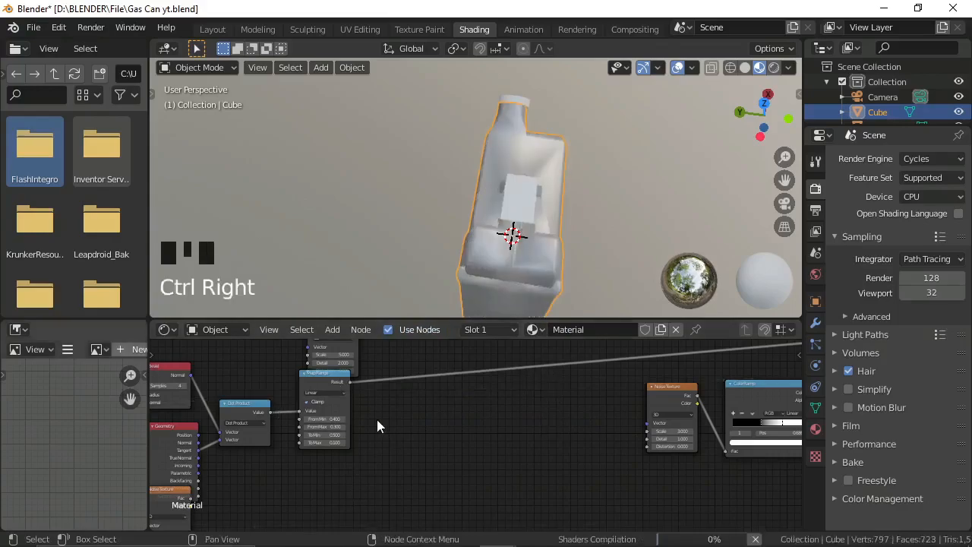
Move the new Noise Texture node to the input side of the Ambient Occlusion node so they no longer overlap
scroll(424, 425, down, 4)
middle_drag(458, 408, 476, 364)
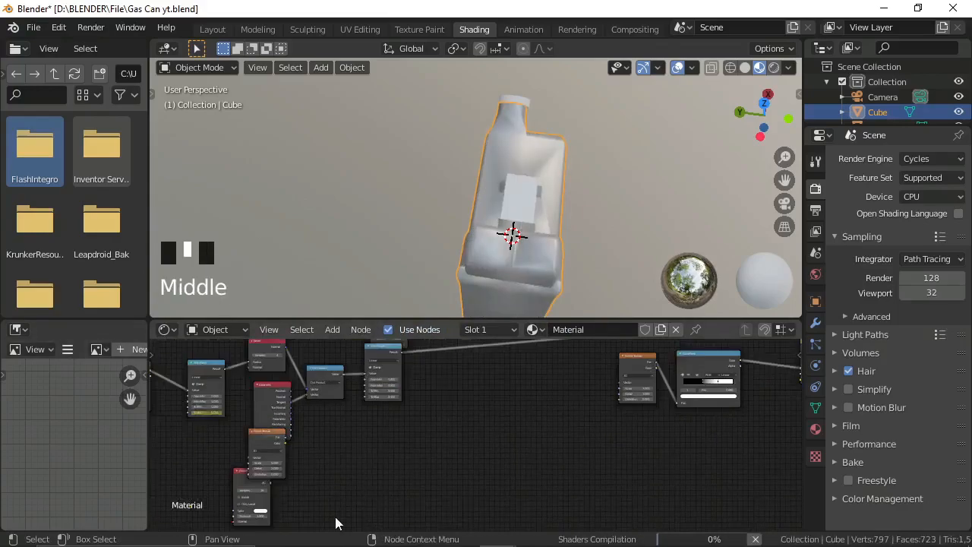
scroll(275, 434, up, 5)
middle_drag(283, 448, 419, 422)
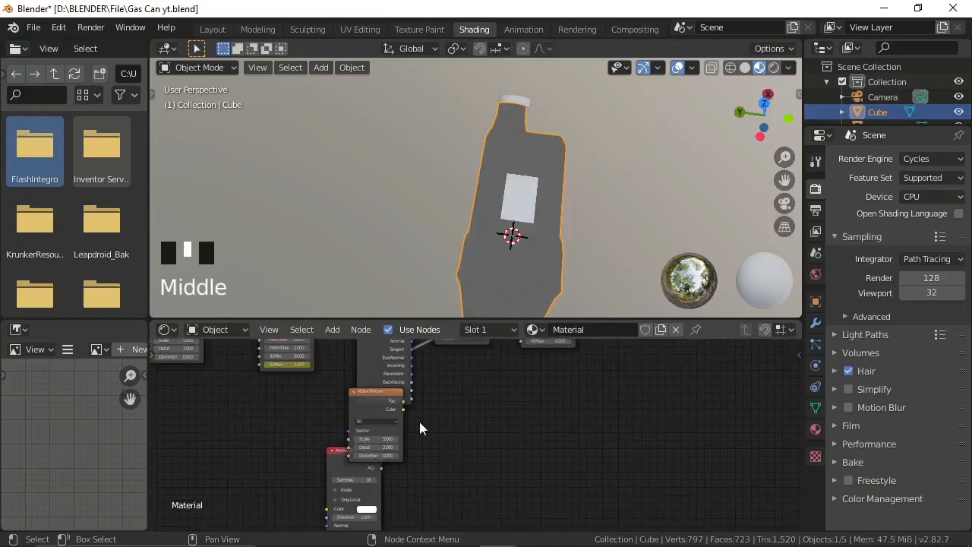
drag(364, 418, 327, 513)
middle_drag(438, 454, 381, 417)
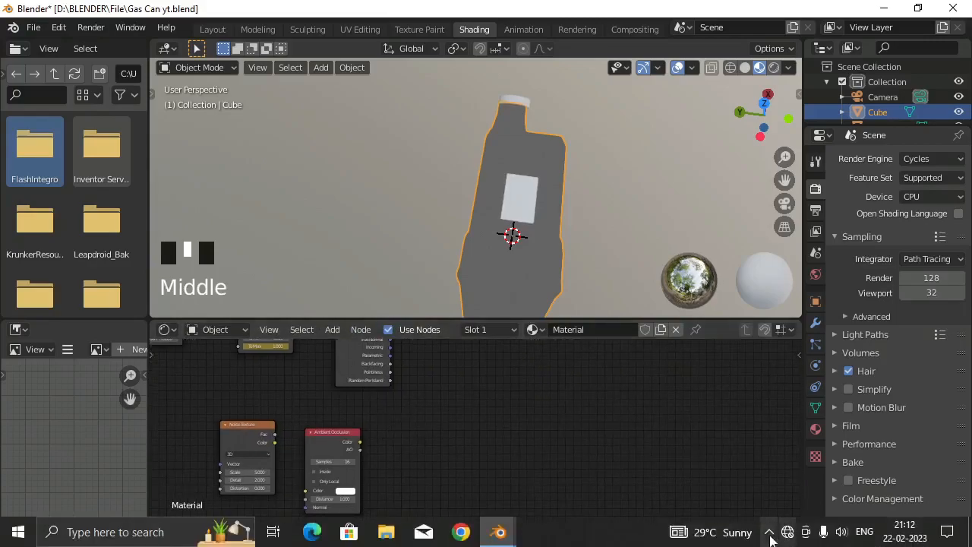
click(768, 537)
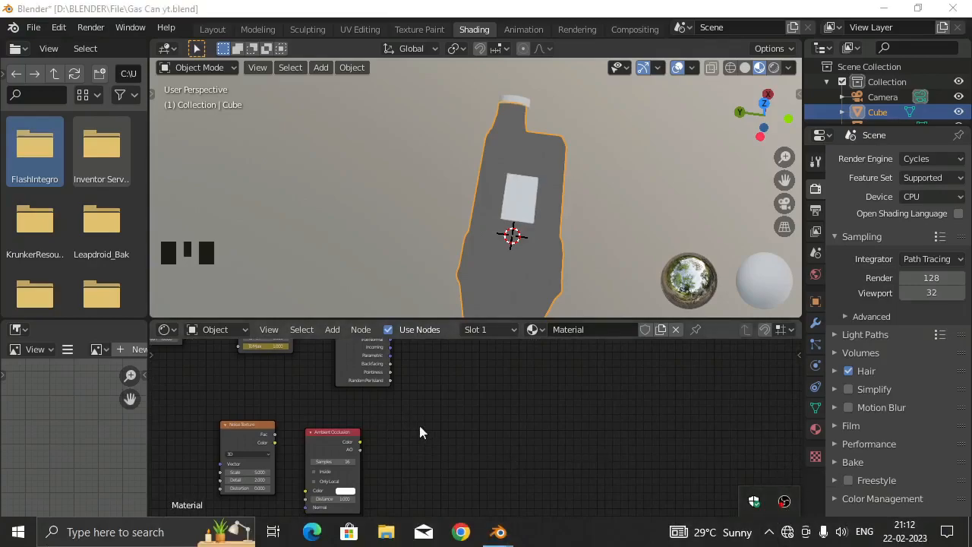
Connect the Noise Texture's Fac output to the Ambient Occlusion Color input and add a ColorRamp node after the Ambient Occlusion node
drag(274, 433, 307, 492)
key(shift+a)
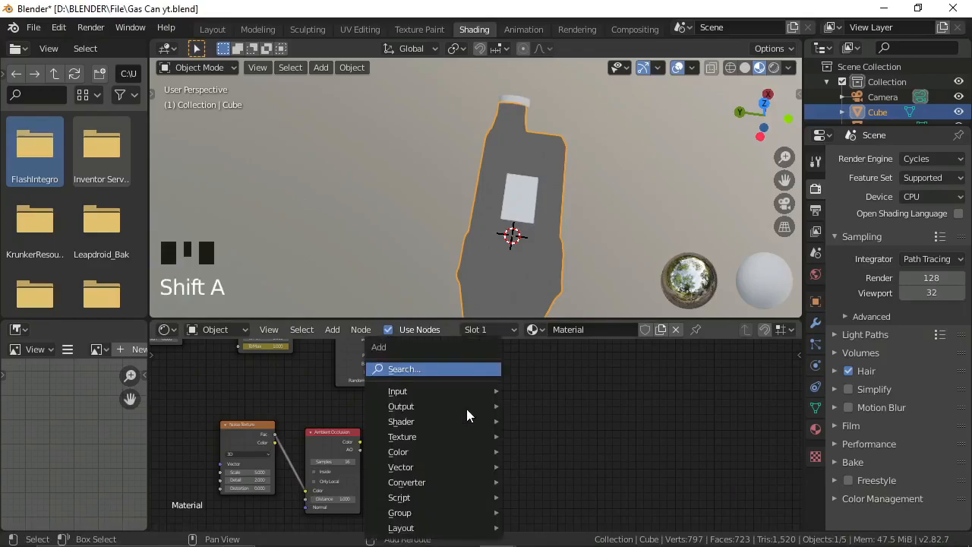
click(431, 368)
text(col)
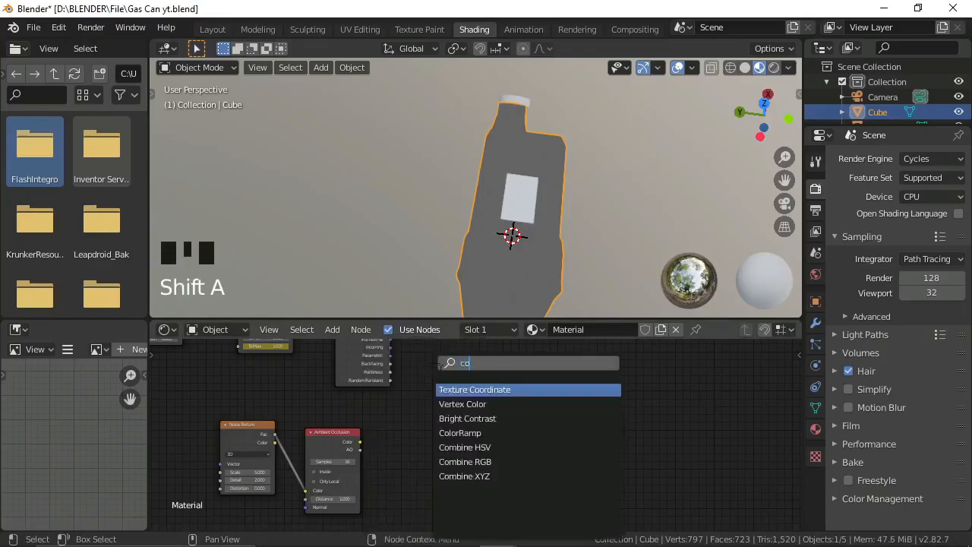
click(478, 405)
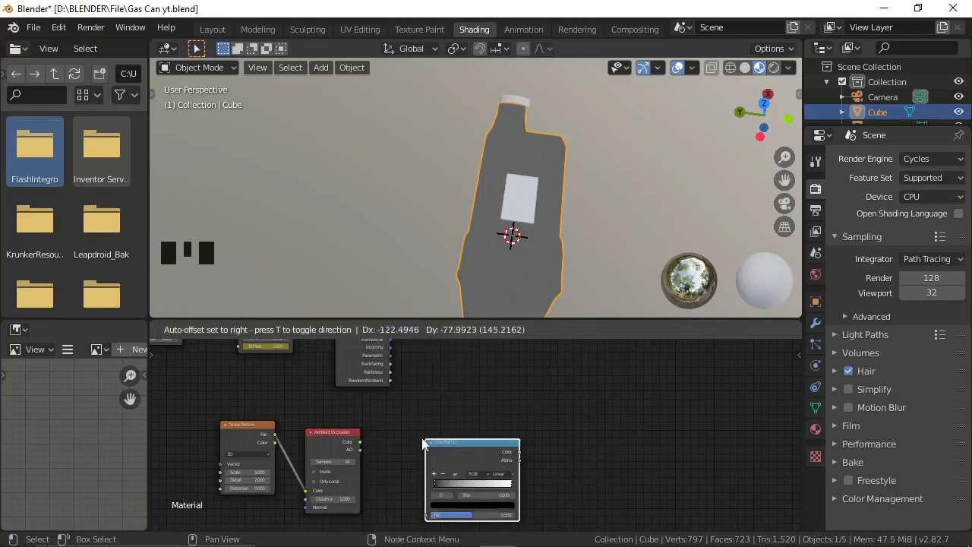
click(422, 439)
Connect the Ambient Occlusion node's Color output to the Fac input of the new ColorRamp
drag(364, 452, 416, 515)
middle_drag(417, 513, 417, 515)
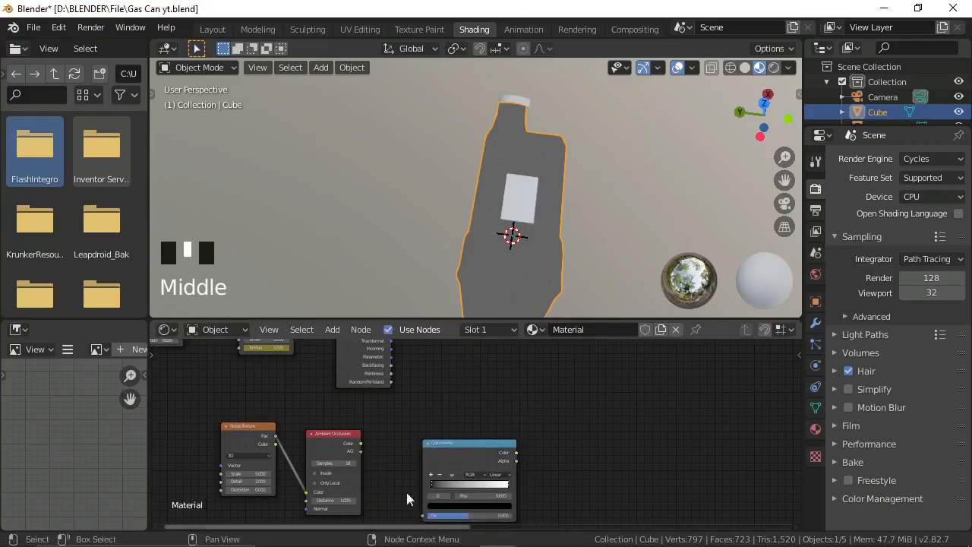
drag(362, 447, 417, 507)
middle_click(417, 507)
middle_drag(403, 486, 376, 464)
drag(356, 426, 423, 497)
click(423, 497)
click(356, 428)
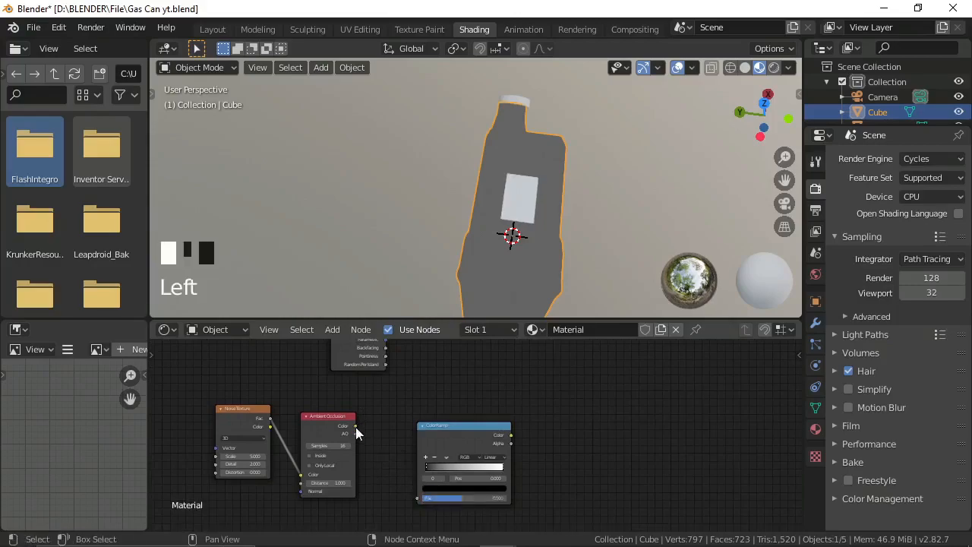
click(357, 430)
middle_click(376, 454)
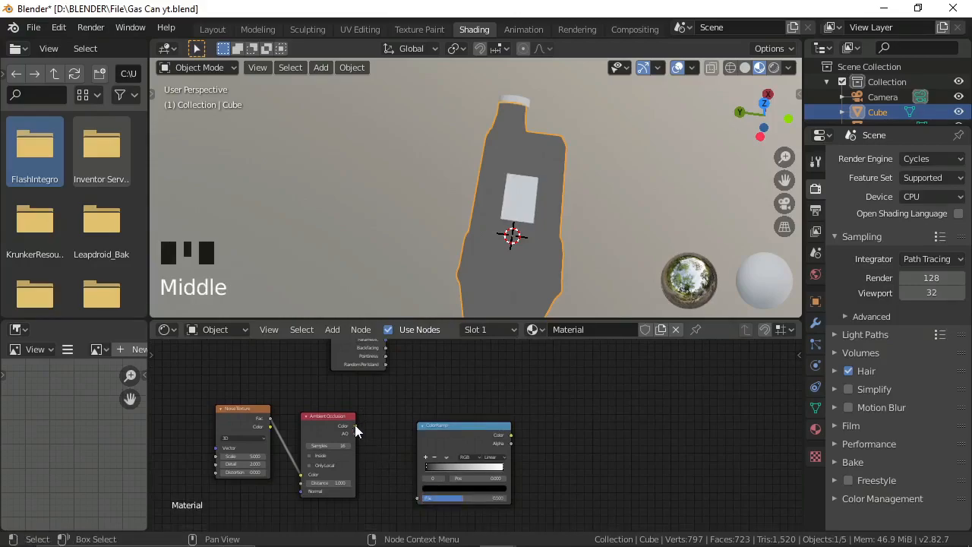
click(362, 434)
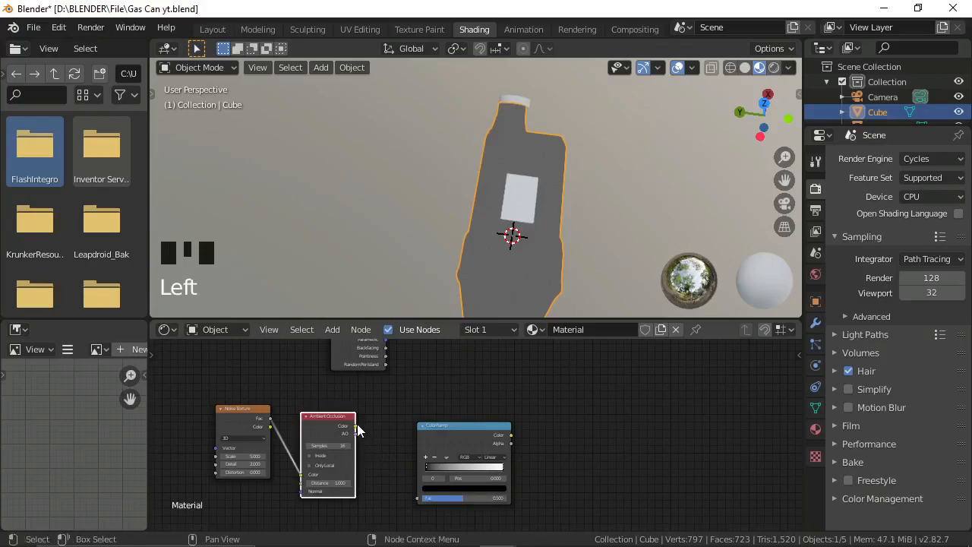
drag(357, 427, 380, 453)
middle_drag(391, 463, 395, 468)
click(356, 429)
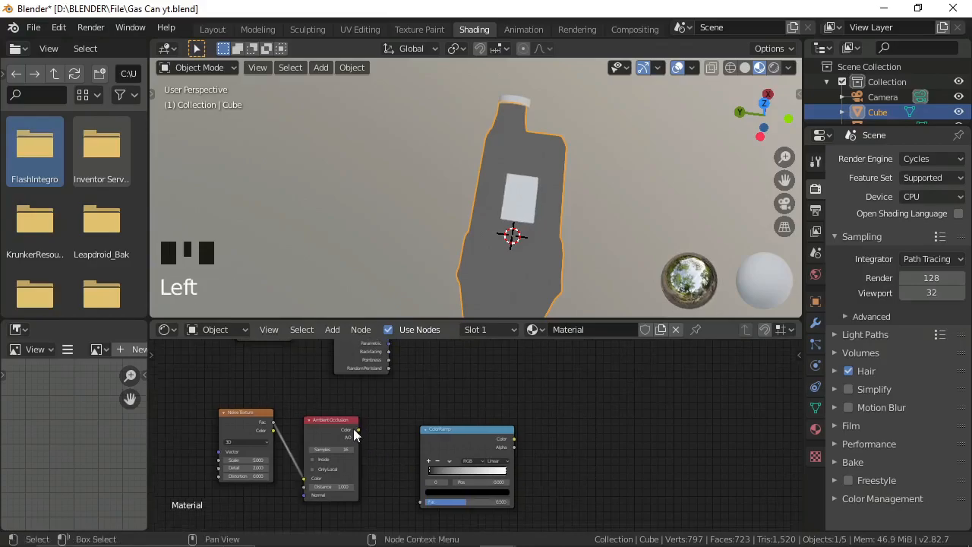
drag(358, 429, 425, 499)
Add a Bump node before the Principled BSDF and connect its Normal output to the shader's Normal input
middle_drag(611, 433, 443, 452)
scroll(506, 442, down, 3)
scroll(561, 434, down, 3)
middle_click(549, 463)
middle_drag(549, 464, 523, 434)
scroll(640, 445, up, 6)
scroll(578, 433, up, 2)
key(shift+a)
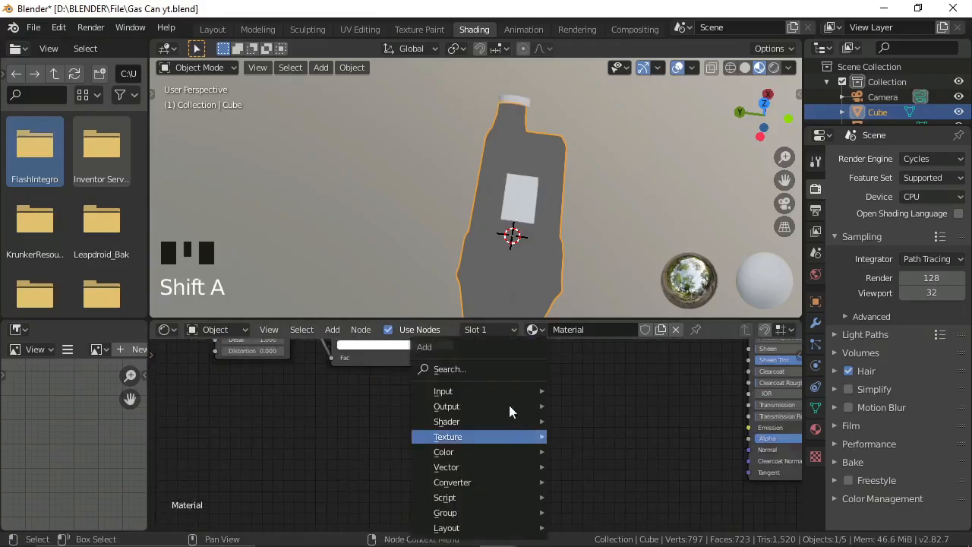
click(458, 370)
text(bu)
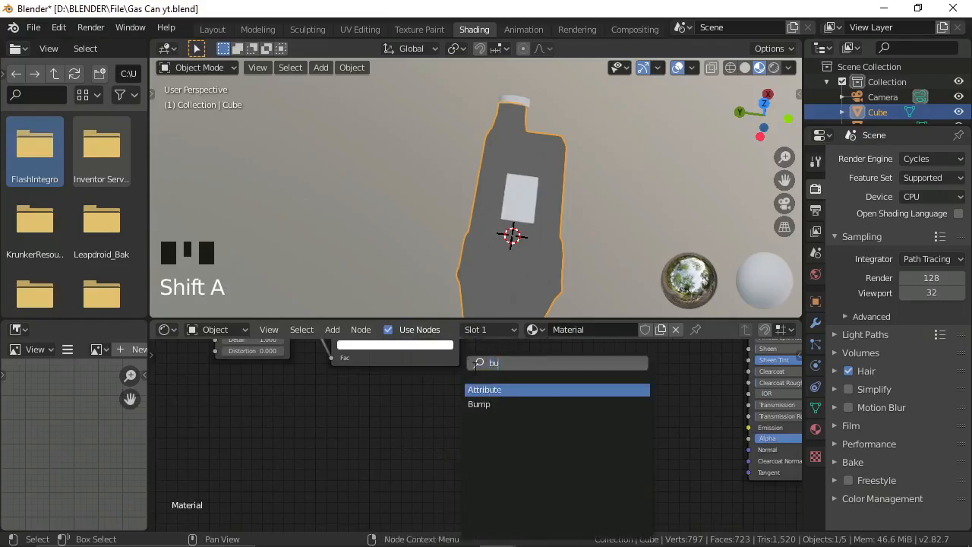
text(mp)
click(503, 389)
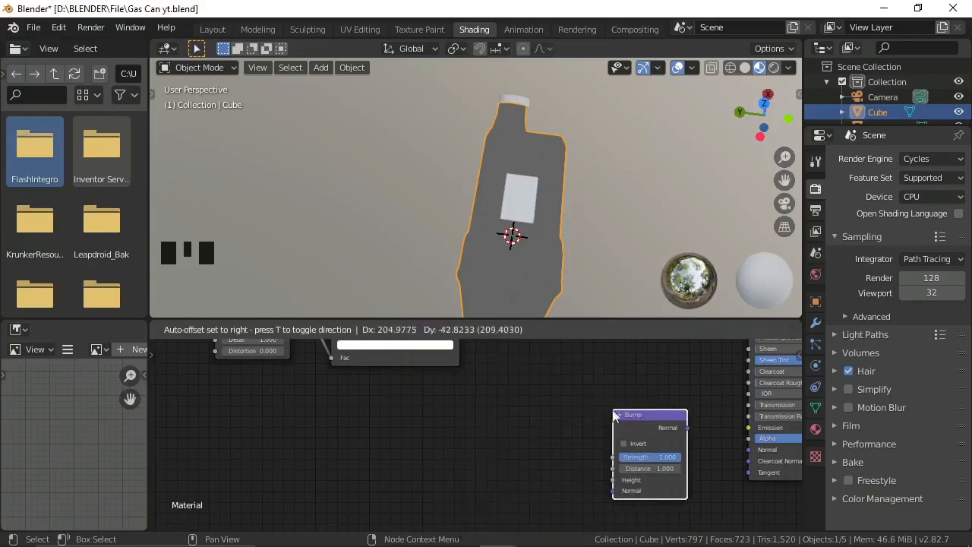
click(691, 432)
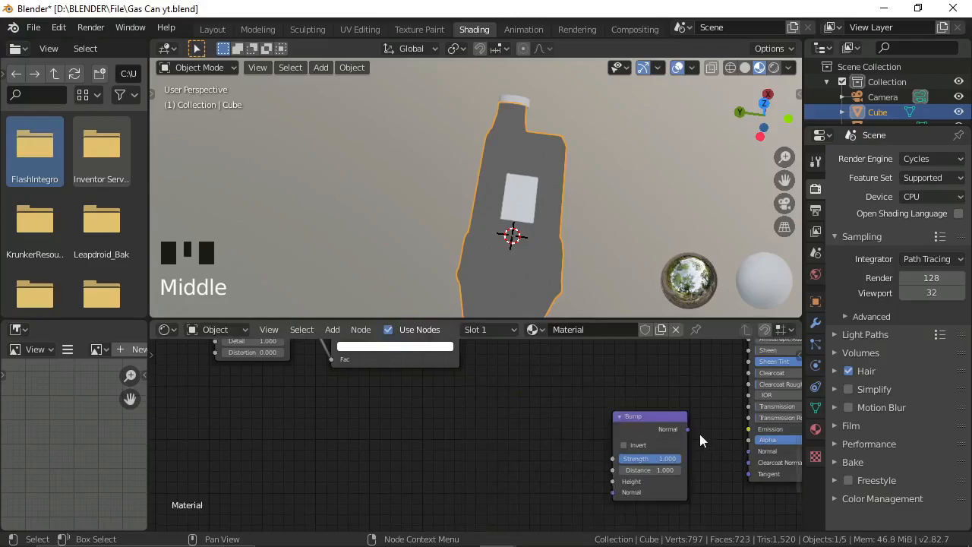
drag(689, 430, 751, 461)
drag(688, 429, 747, 451)
Connect the Color output of the Ambient Occlusion branch's ColorRamp to the Bump node's Strength input
middle_drag(535, 433, 603, 373)
scroll(530, 449, down, 2)
scroll(440, 432, down, 4)
scroll(337, 446, down, 2)
middle_drag(347, 428, 428, 388)
scroll(281, 422, up, 3)
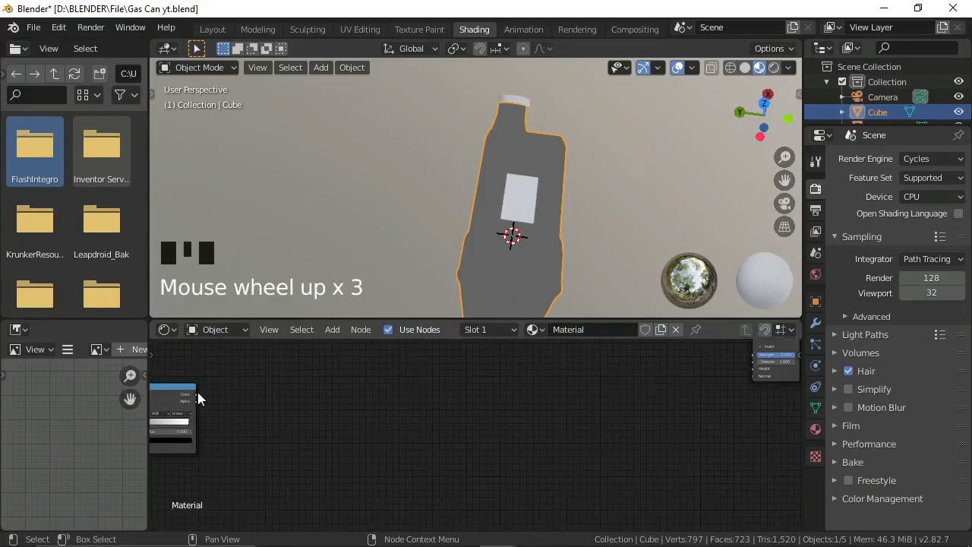
drag(198, 394, 257, 393)
scroll(247, 402, down, 1)
middle_drag(245, 404, 325, 382)
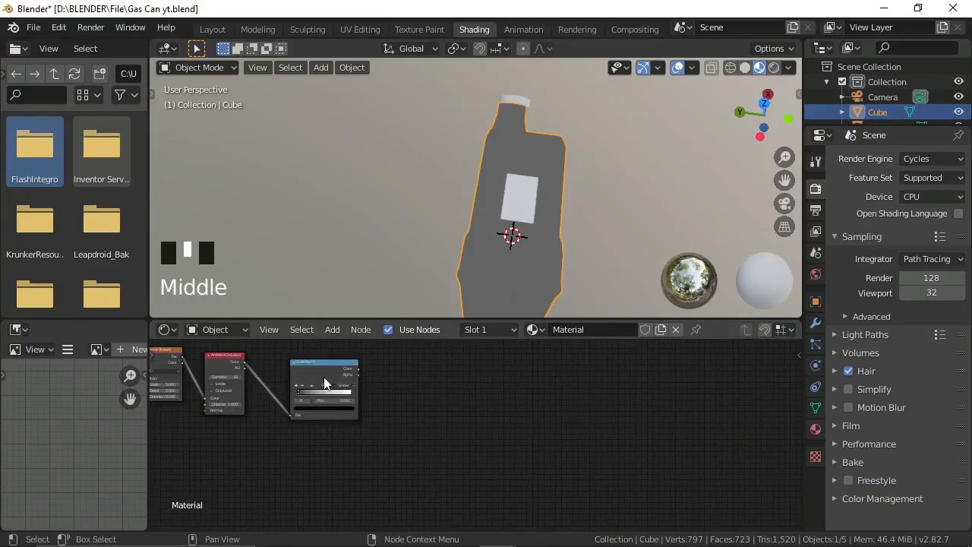
click(248, 374)
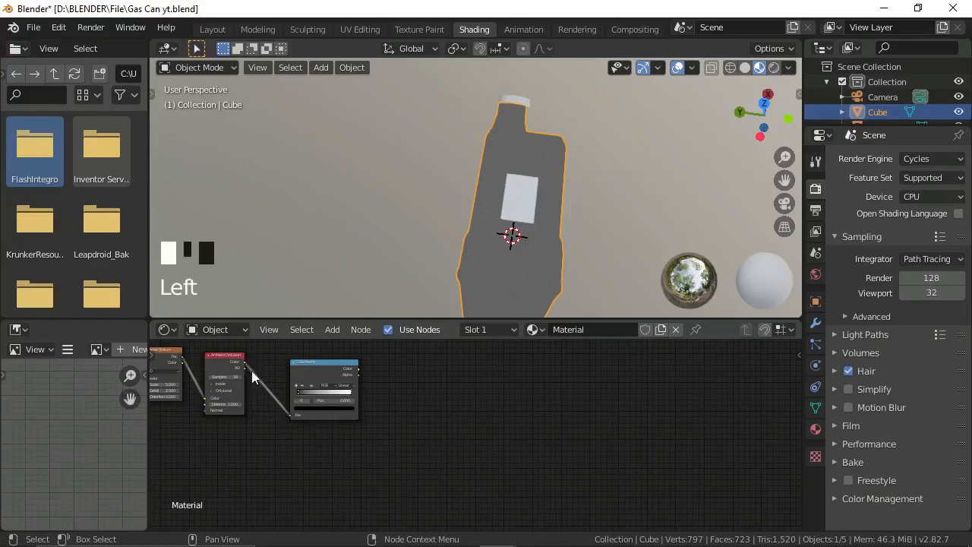
drag(246, 369, 639, 364)
middle_drag(597, 407, 165, 428)
scroll(600, 410, down, 3)
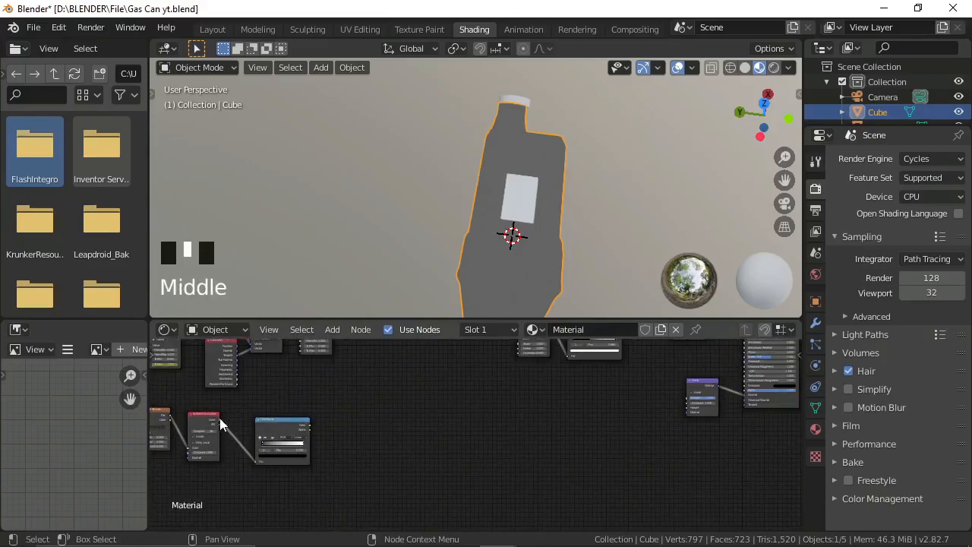
middle_click(354, 421)
middle_click(581, 407)
drag(311, 425, 689, 398)
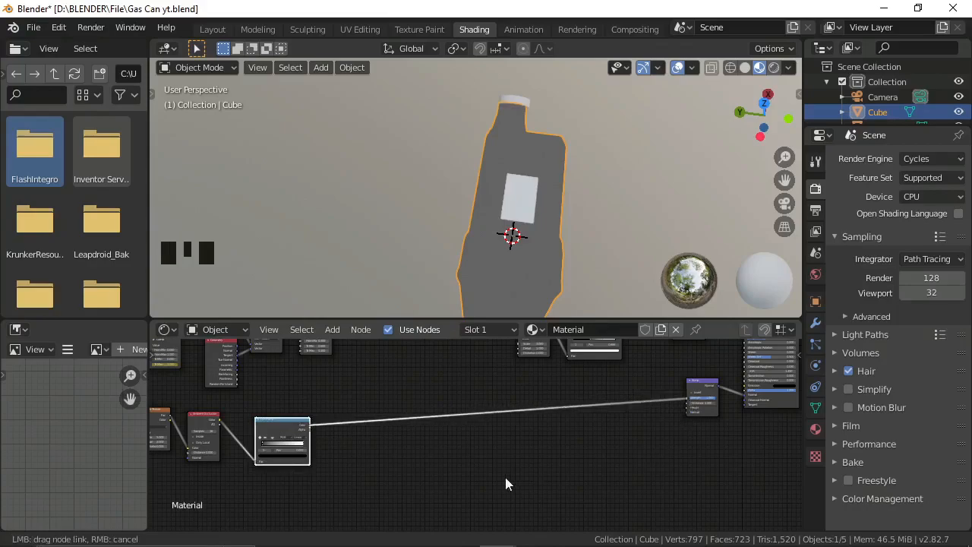
Preview the Ambient Occlusion ColorRamp's output on the gas can and examine the mask
ctrl+shift+click(285, 436)
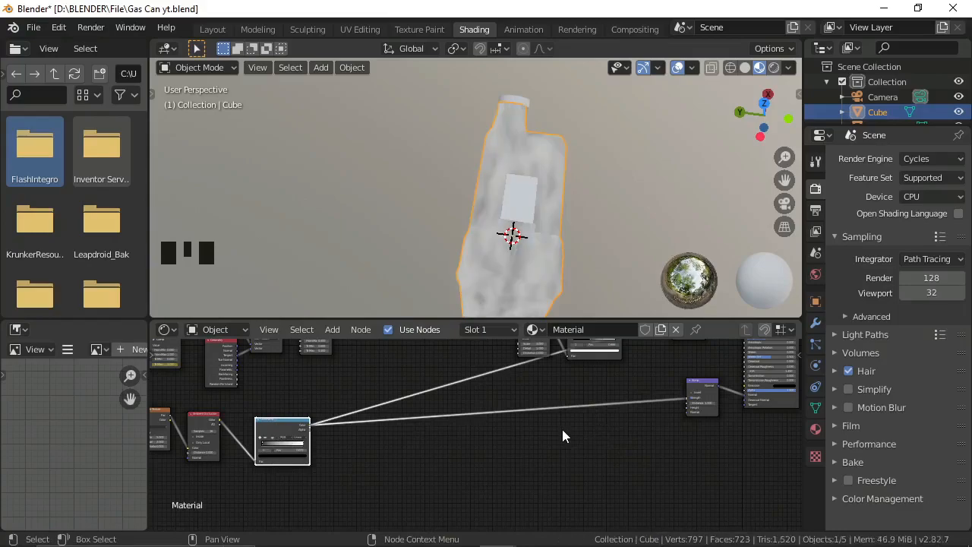
middle_drag(554, 182, 452, 97)
middle_drag(416, 450, 181, 491)
middle_drag(248, 372, 196, 460)
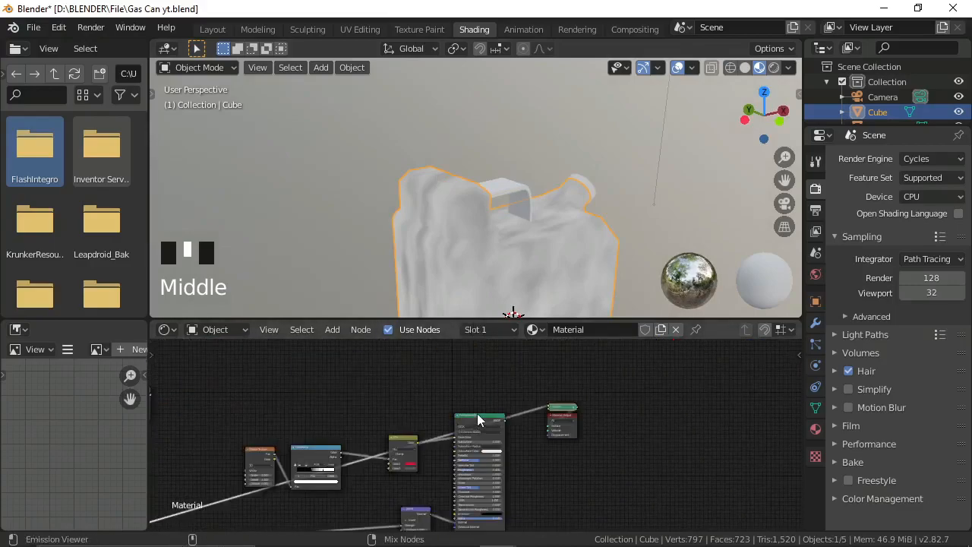
Switch the preview back to the Principled BSDF by linking it to the Material Output, and check the gas can
ctrl+shift+click(478, 416)
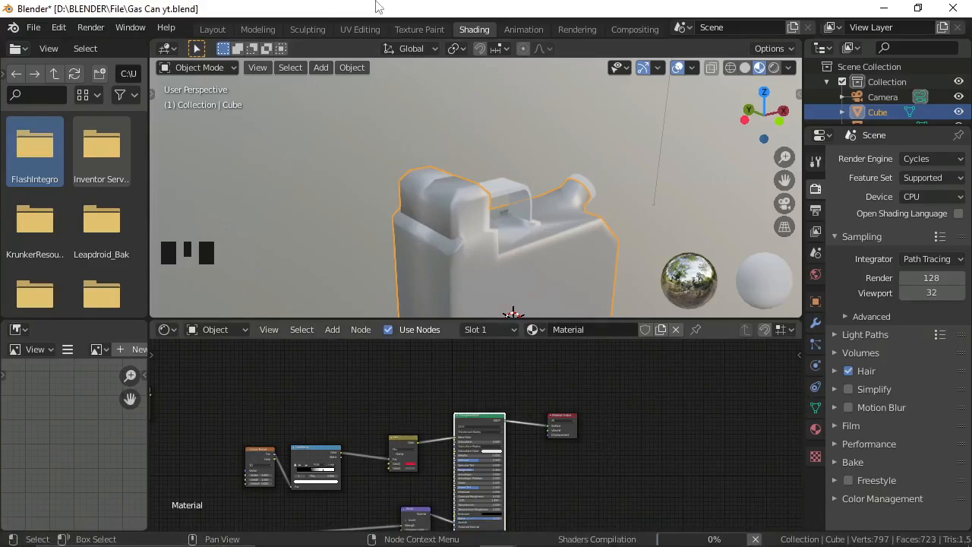
middle_drag(488, 215, 436, 184)
middle_drag(447, 477, 533, 389)
scroll(560, 451, up, 2)
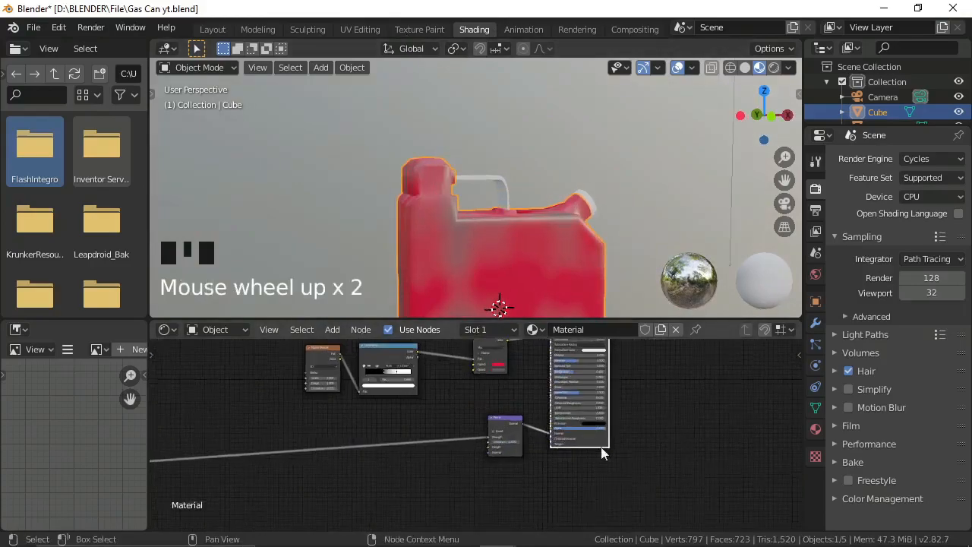
middle_drag(586, 462, 399, 482)
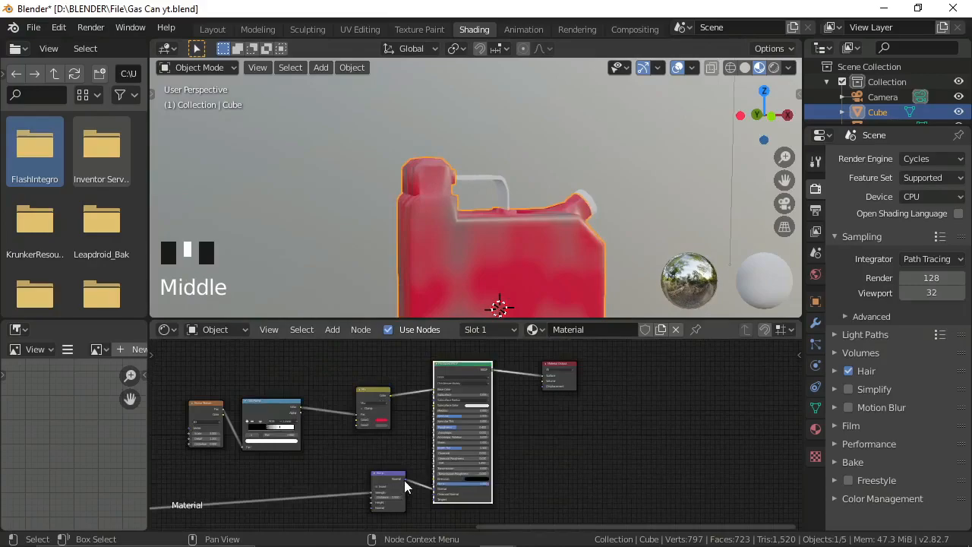
Connect the Bump node's Normal output to the Material Output's Displacement input and check the gas can from another side
drag(405, 479, 540, 384)
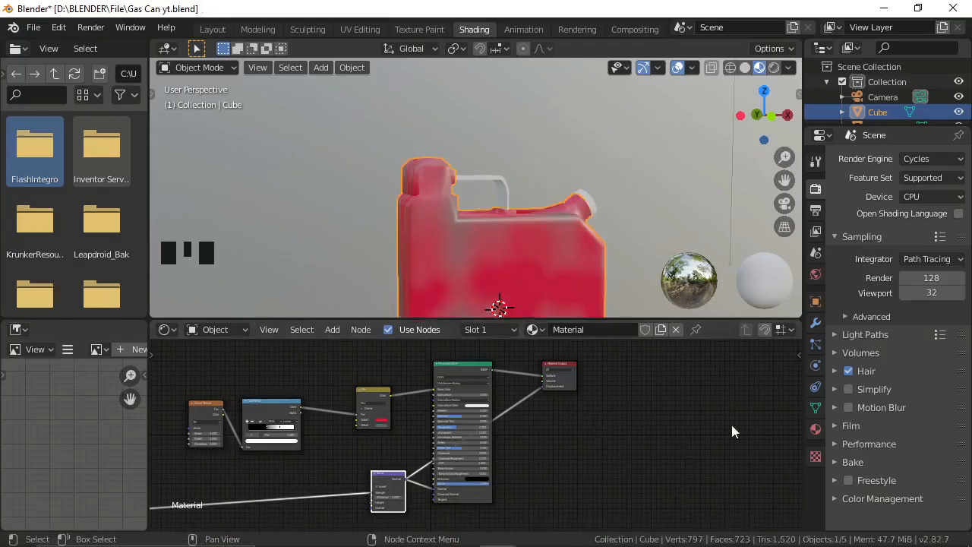
scroll(565, 223, down, 2)
middle_click(472, 191)
middle_drag(472, 191, 338, 196)
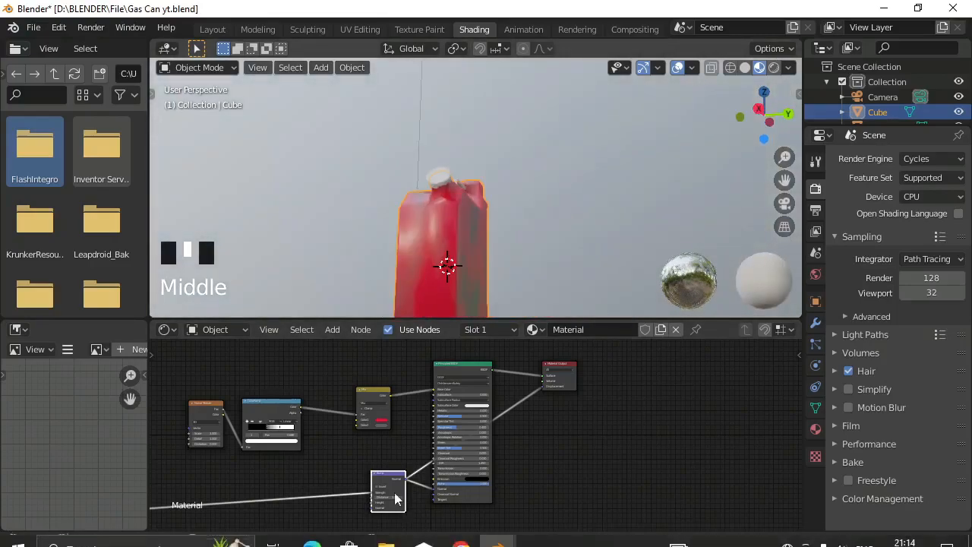
Move the ColorRamp link on the Bump node from the Strength input to the Height input
scroll(383, 452, up, 5)
middle_drag(373, 412, 372, 452)
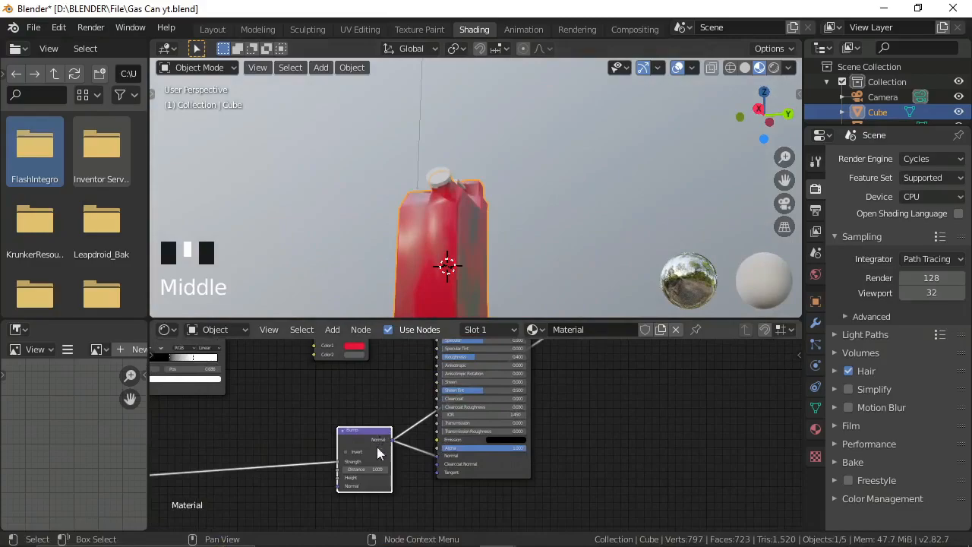
scroll(356, 483, up, 2)
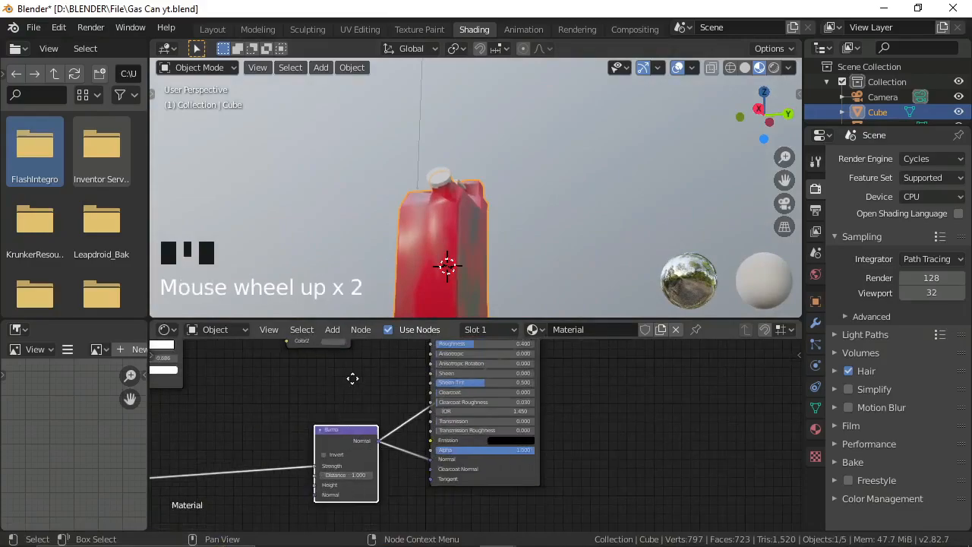
middle_drag(342, 420, 337, 422)
drag(322, 445, 322, 463)
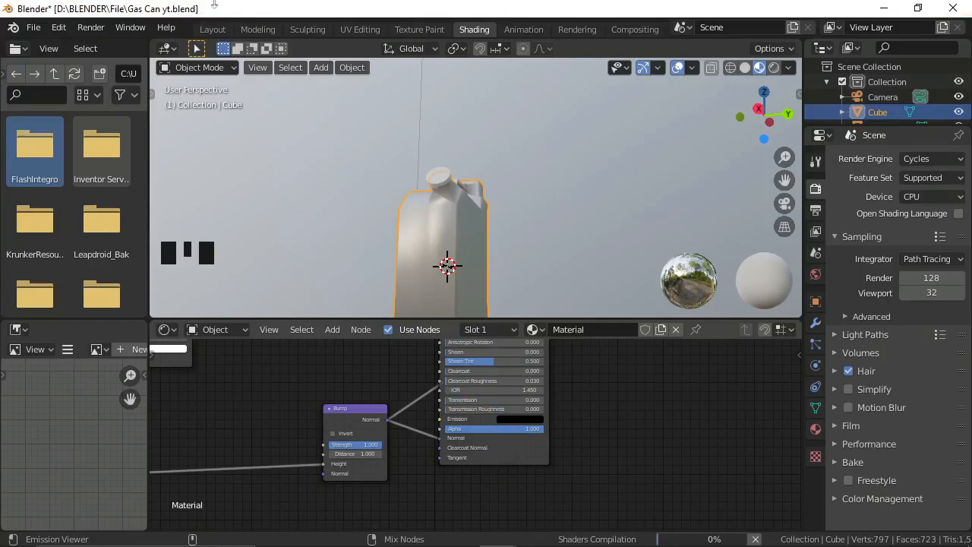
scroll(448, 266, up, 4)
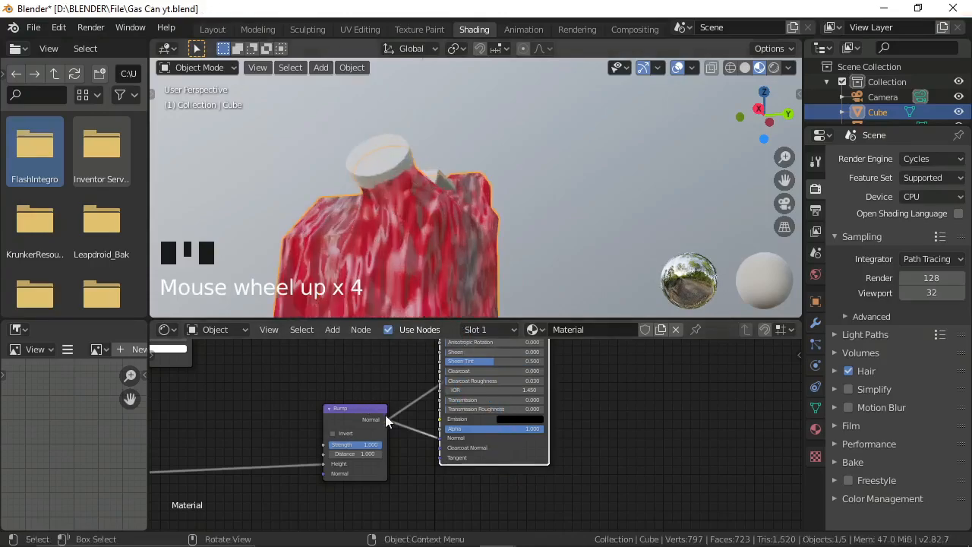
Set the Bump node's Strength to 0.5 and check the surface from the gas can's side
click(358, 443)
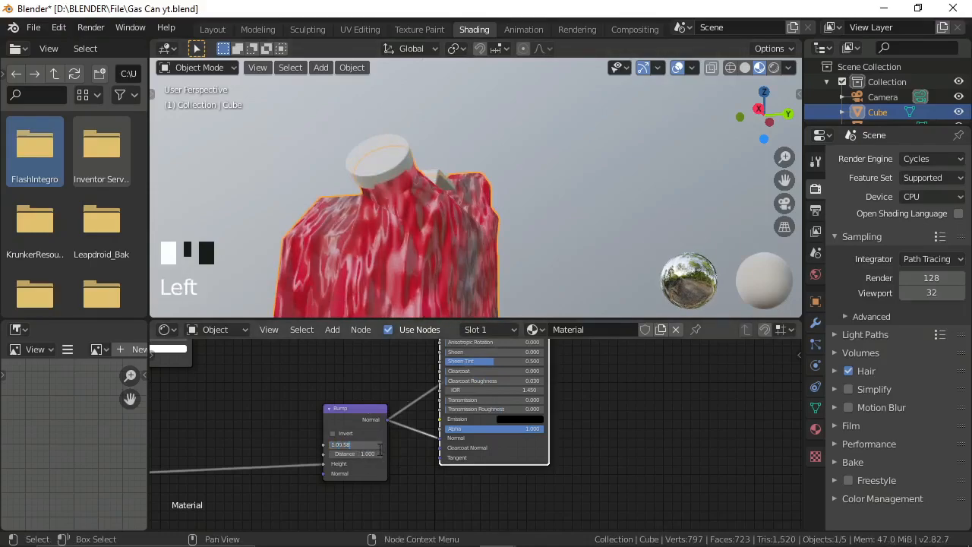
key(ctrl+a)
key(BackSpace)
text(0.5)
key(Return)
middle_drag(383, 174, 424, 256)
scroll(434, 277, up, 1)
scroll(452, 307, down, 1)
Set the Bump node's Distance to 0.3 and inspect the bump effect around the gas can
drag(355, 454, 334, 454)
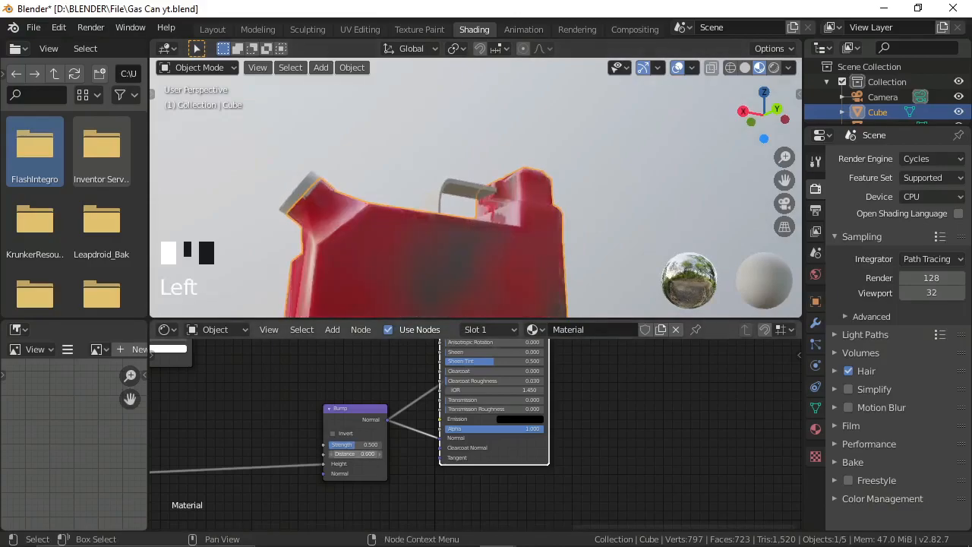
click(378, 455)
click(378, 454)
click(377, 454)
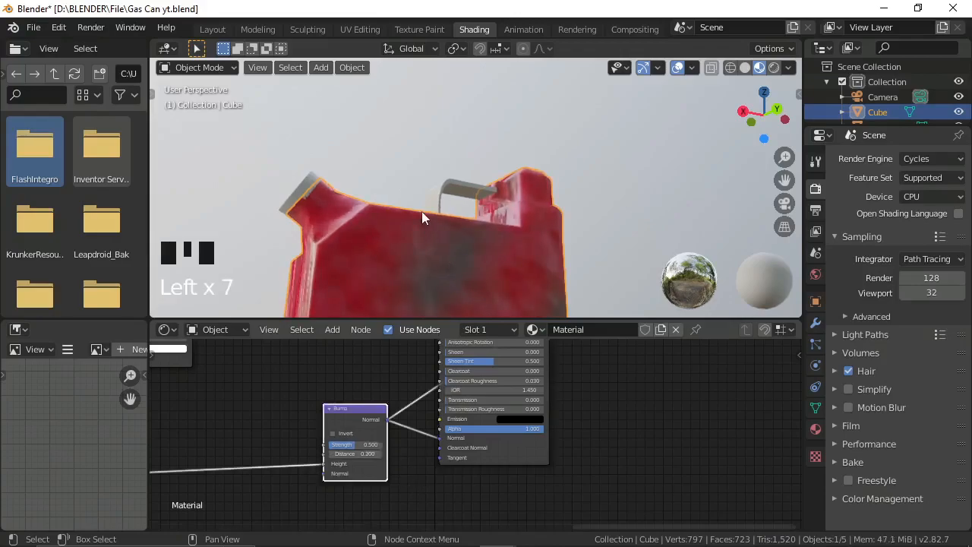
middle_drag(455, 228, 570, 238)
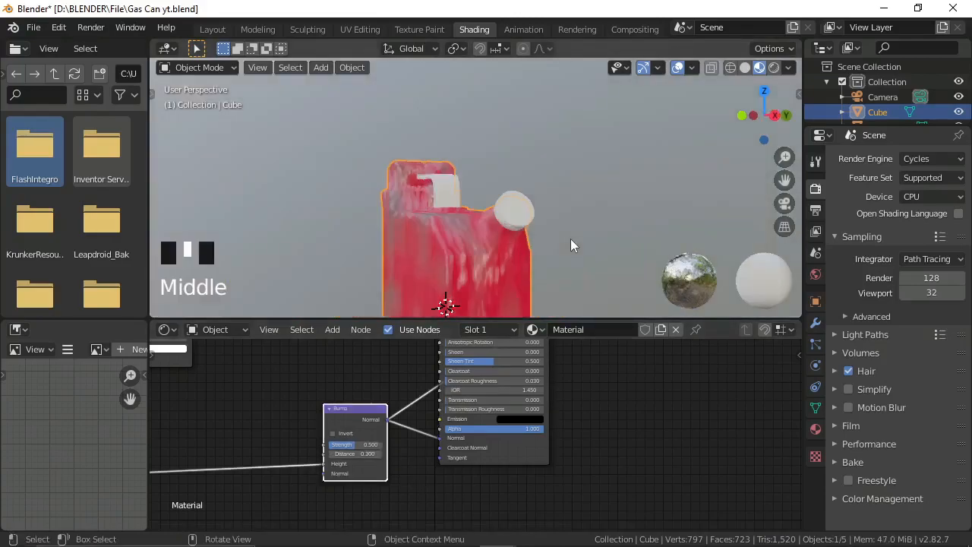
middle_drag(520, 217, 377, 382)
scroll(347, 360, down, 2)
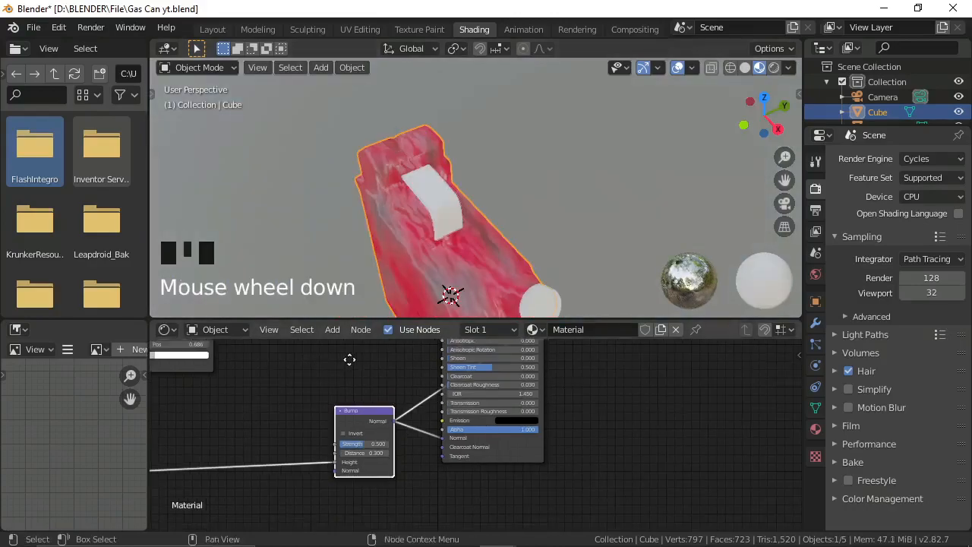
middle_drag(453, 430, 146, 433)
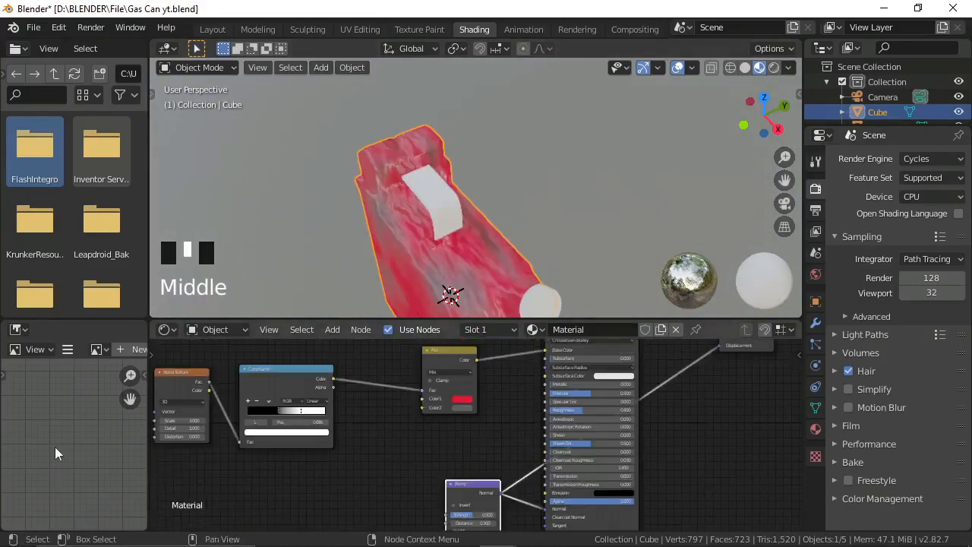
middle_drag(306, 457, 377, 404)
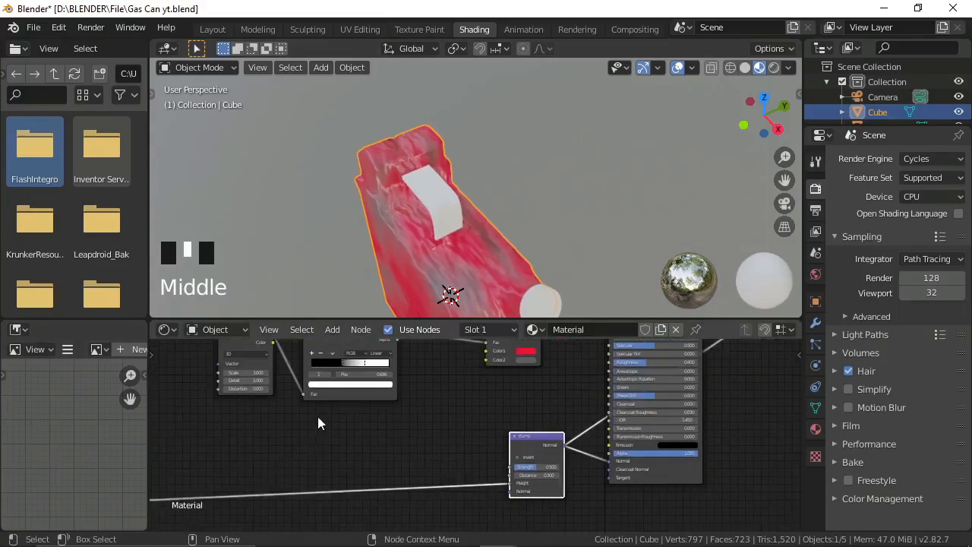